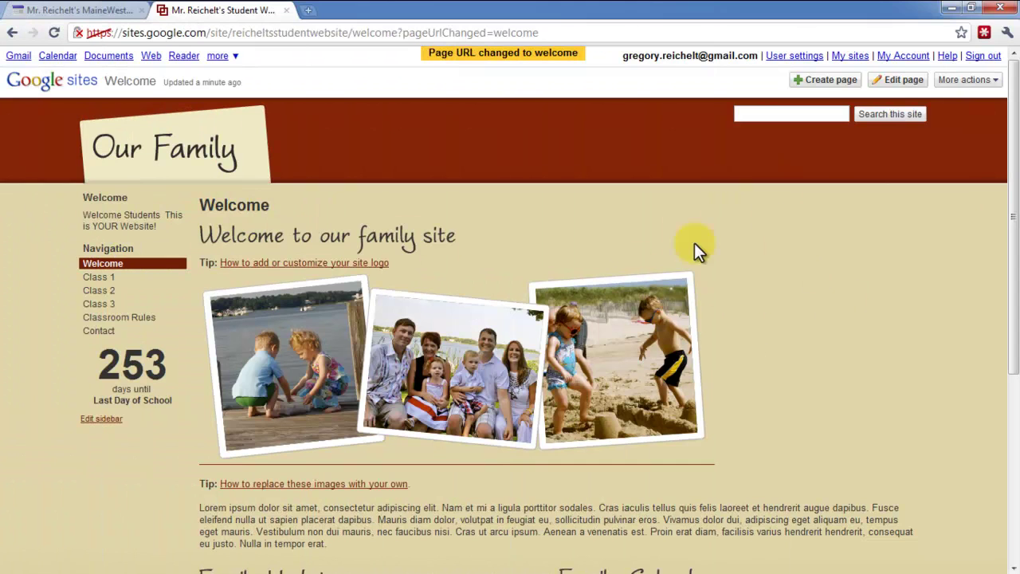
- Enter edit mode and delete the 'Welcome to our family site' heading, tip lines and Lorem ipsum paragraph
left_click(897, 82)
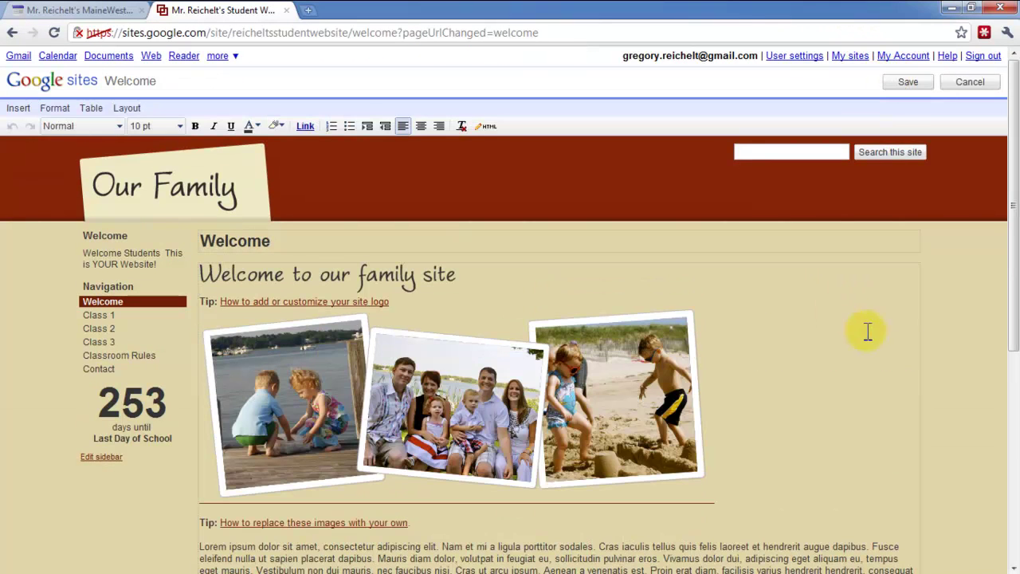
scroll(753, 307, "down", 5)
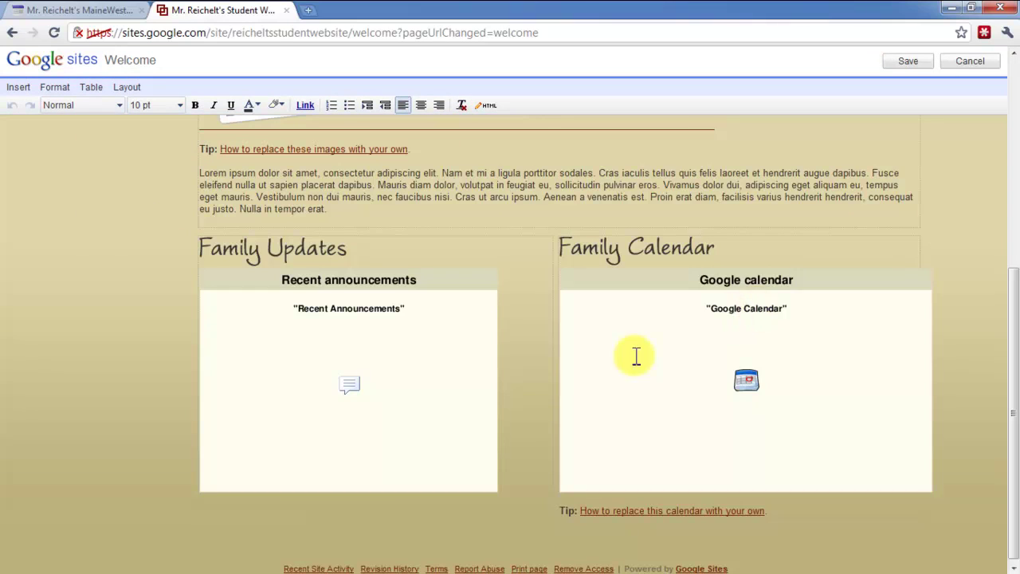
scroll(560, 394, "up", 4)
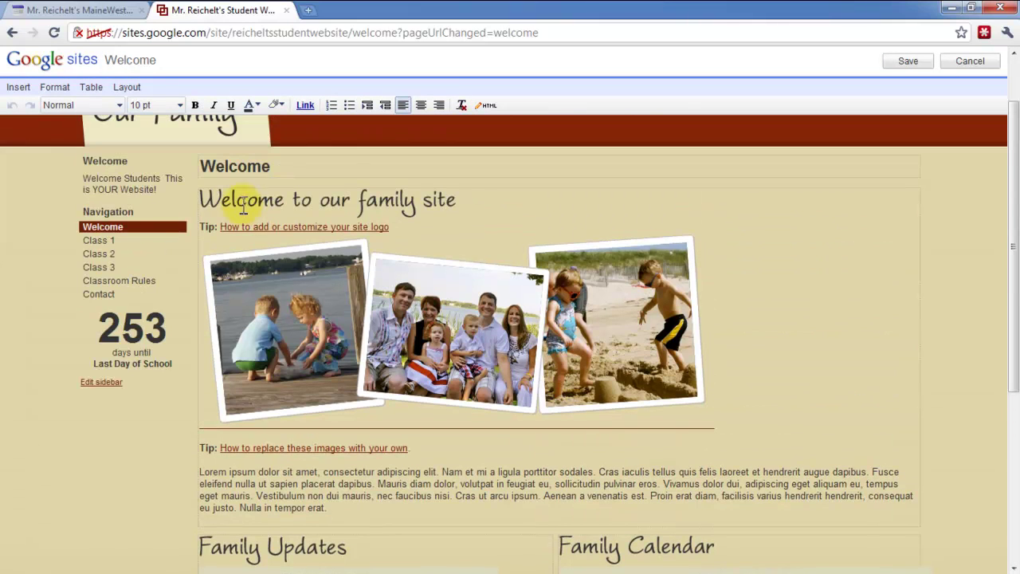
triple_click(201, 199)
left_click_drag(202, 199, 683, 431)
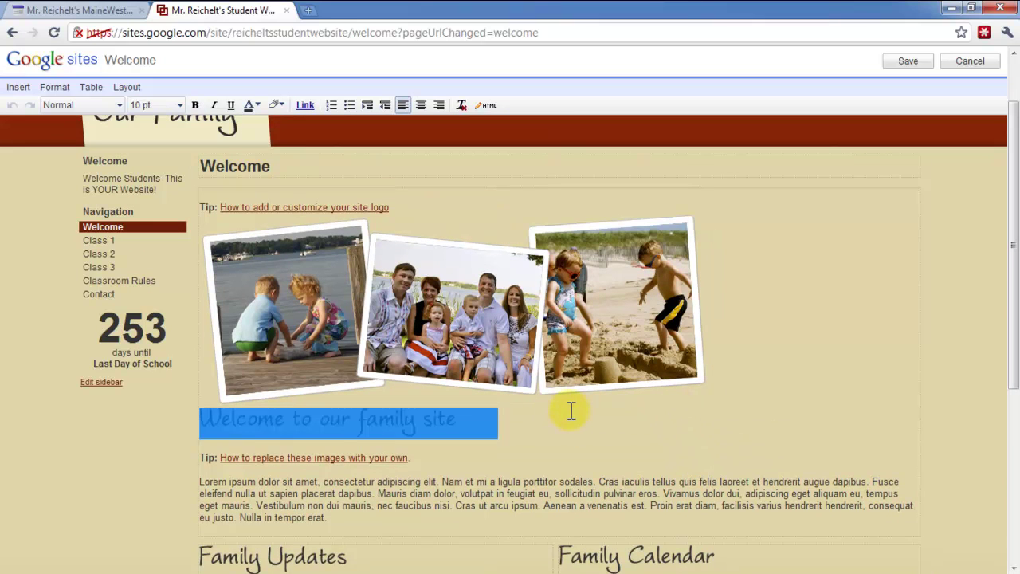
key("BackSpace")
key("BackSpace")
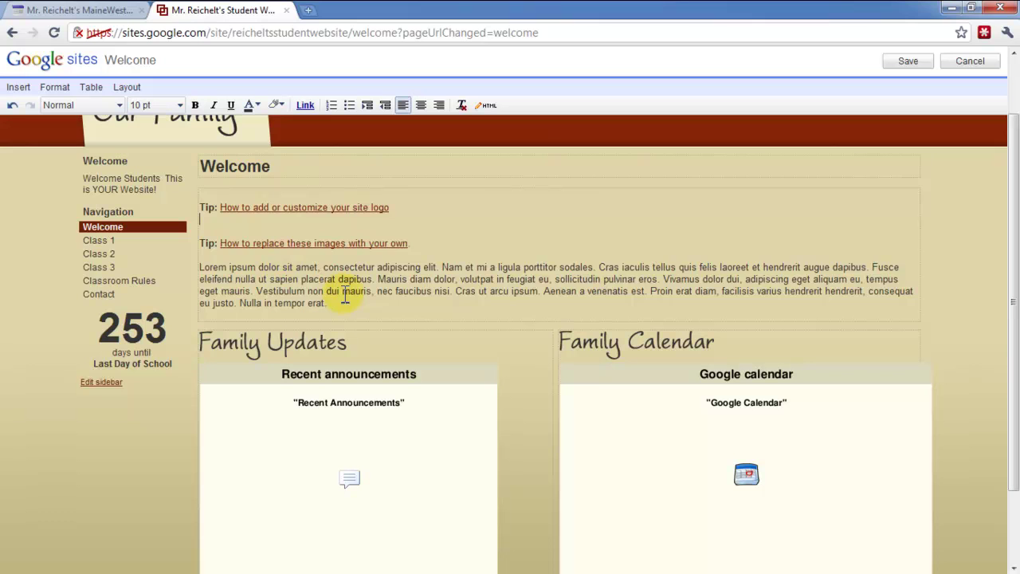
left_click_drag(351, 303, 193, 197)
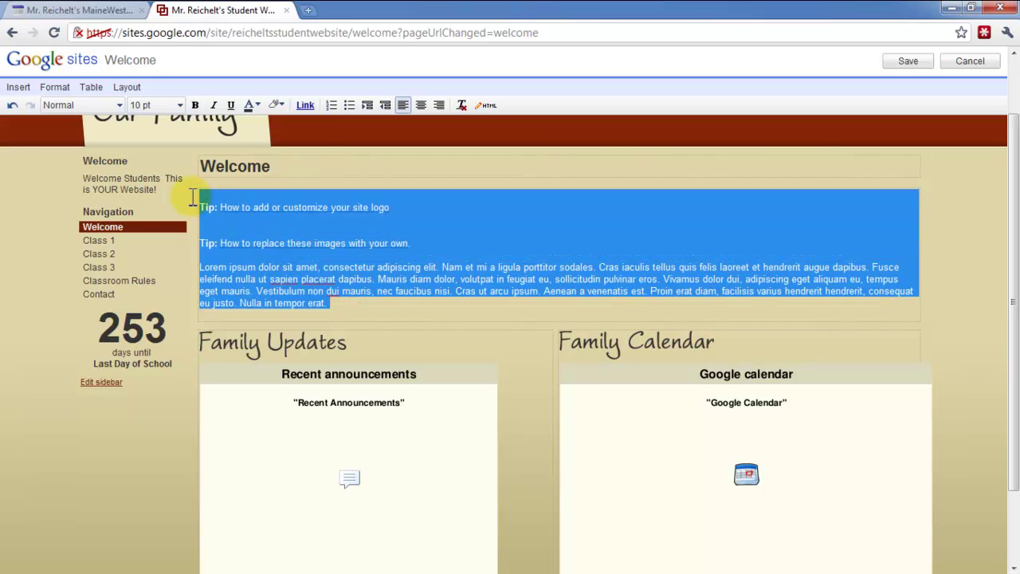
key("BackSpace")
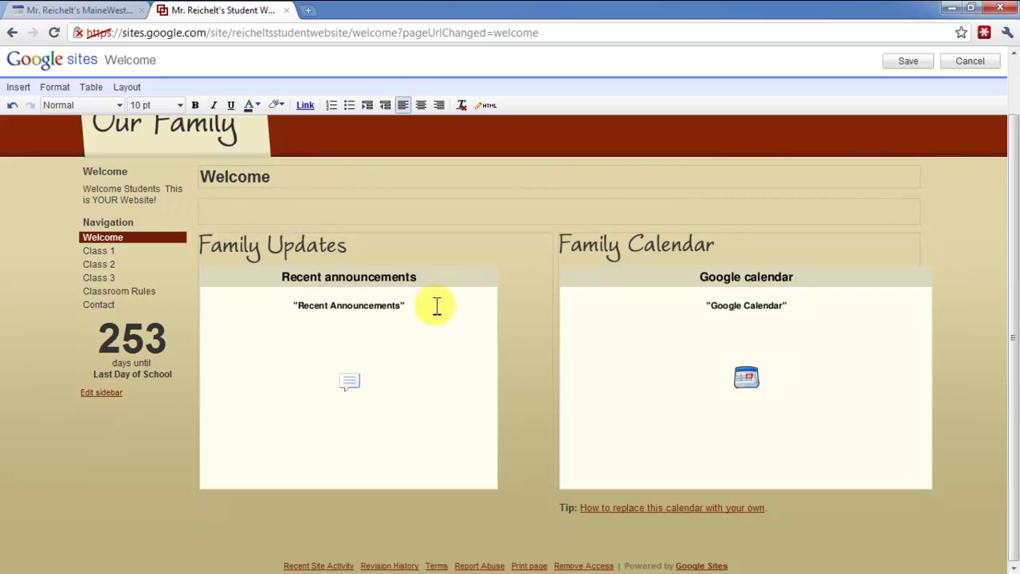
- Remove the Recent announcements and Google calendar gadgets and the Family Calendar heading image
left_click(415, 333)
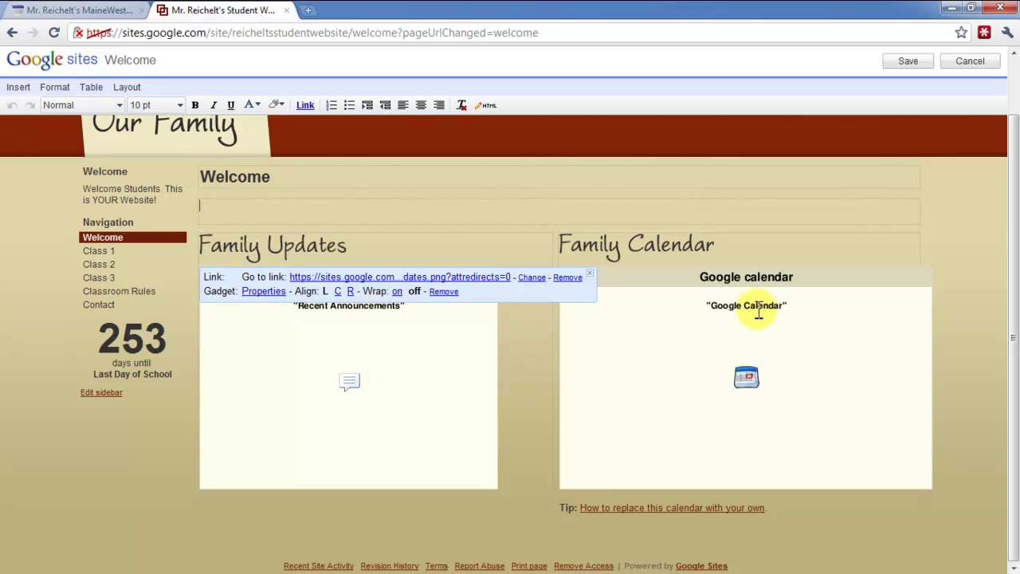
left_click(444, 291)
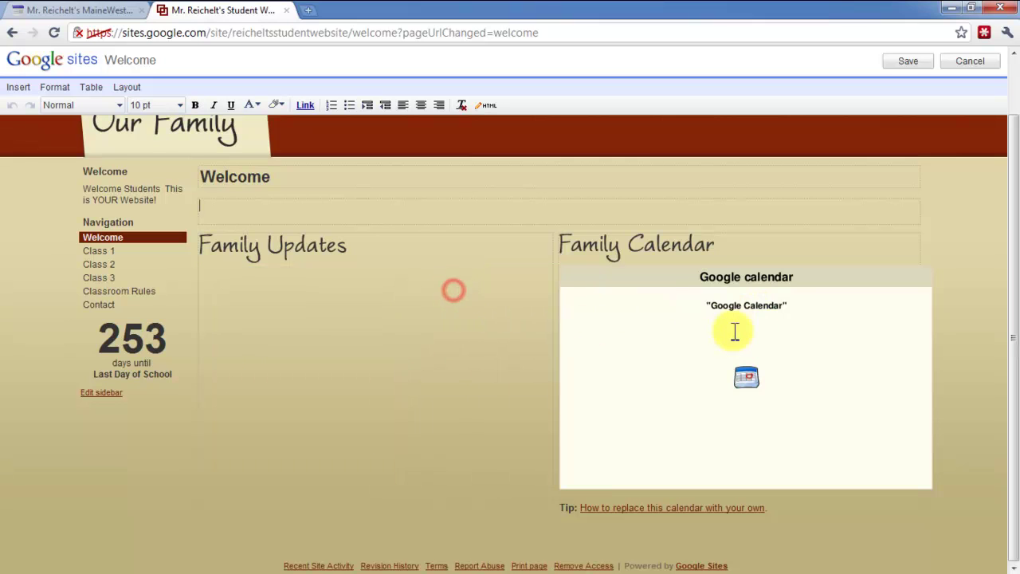
left_click(701, 321)
left_click(796, 290)
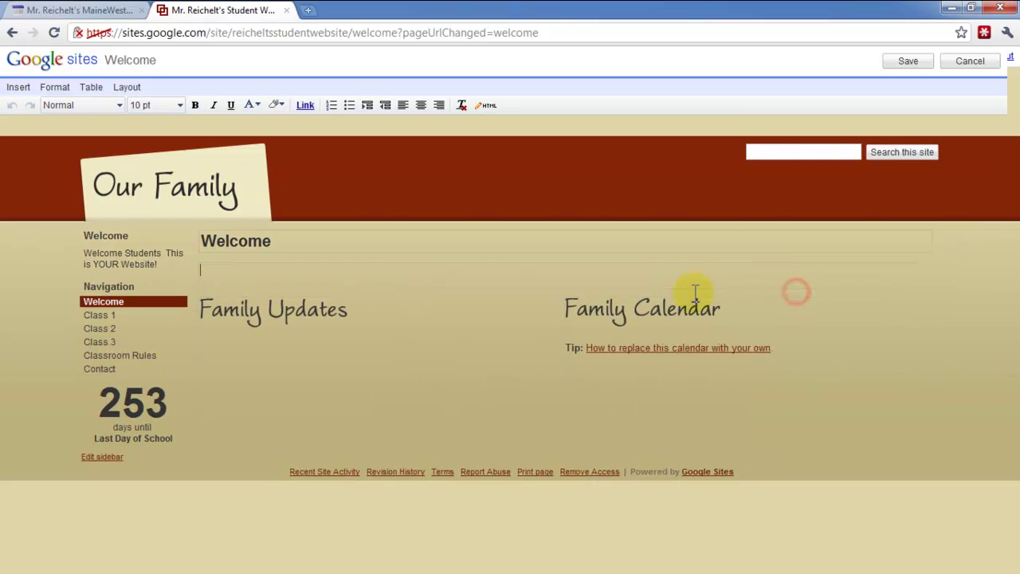
left_click(648, 308)
left_click(867, 356)
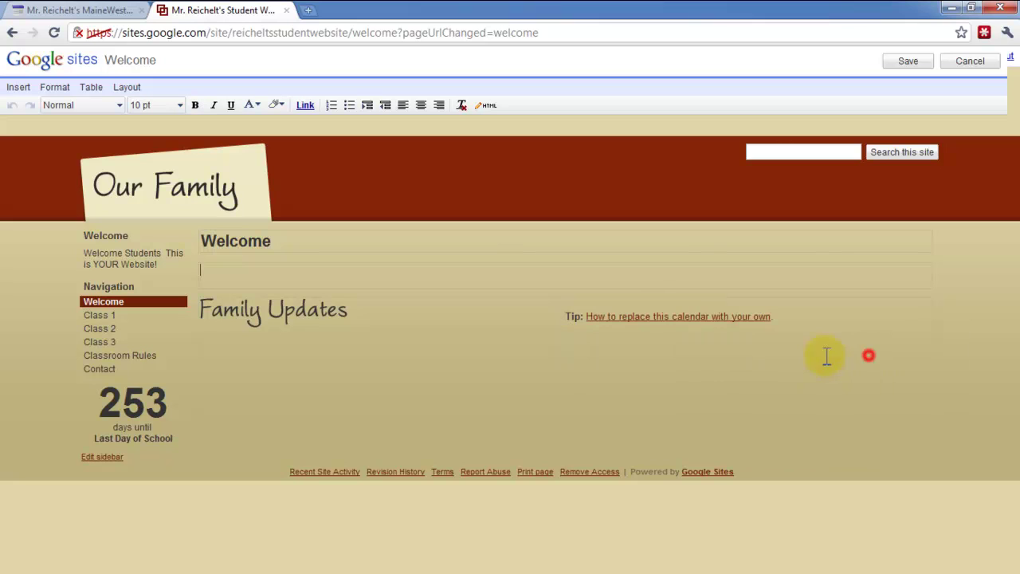
- Delete the calendar tip line and remove the Family Updates heading image
left_click_drag(831, 341, 569, 318)
left_click(642, 342)
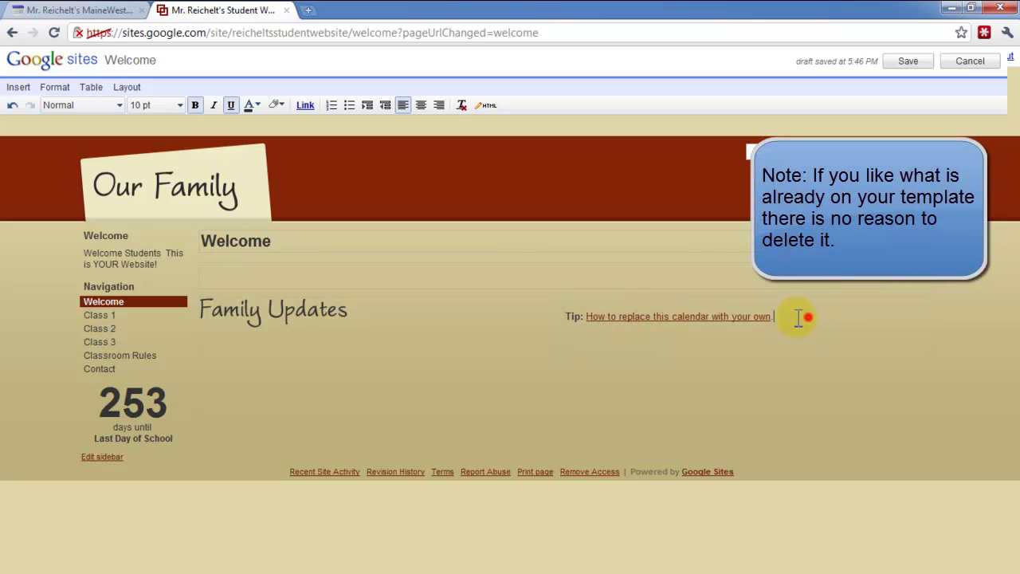
left_click_drag(802, 317, 571, 322)
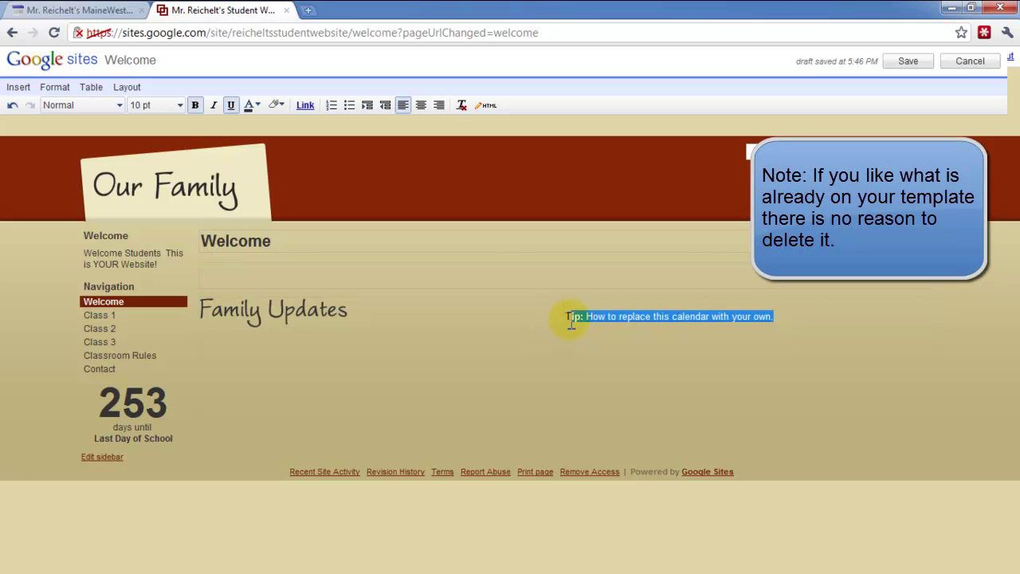
key("Delete")
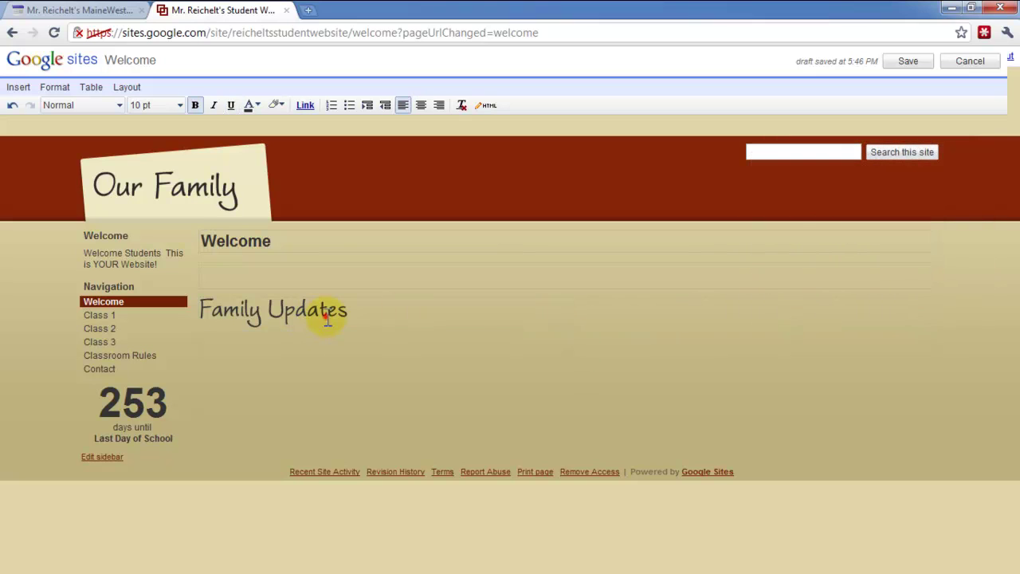
left_click(327, 319)
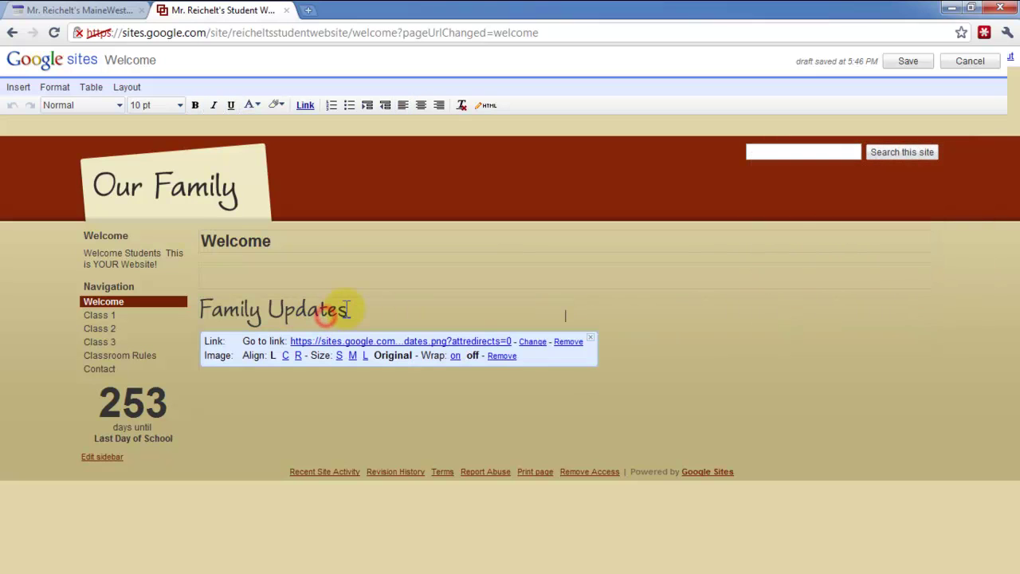
left_click(511, 357)
left_click(271, 267)
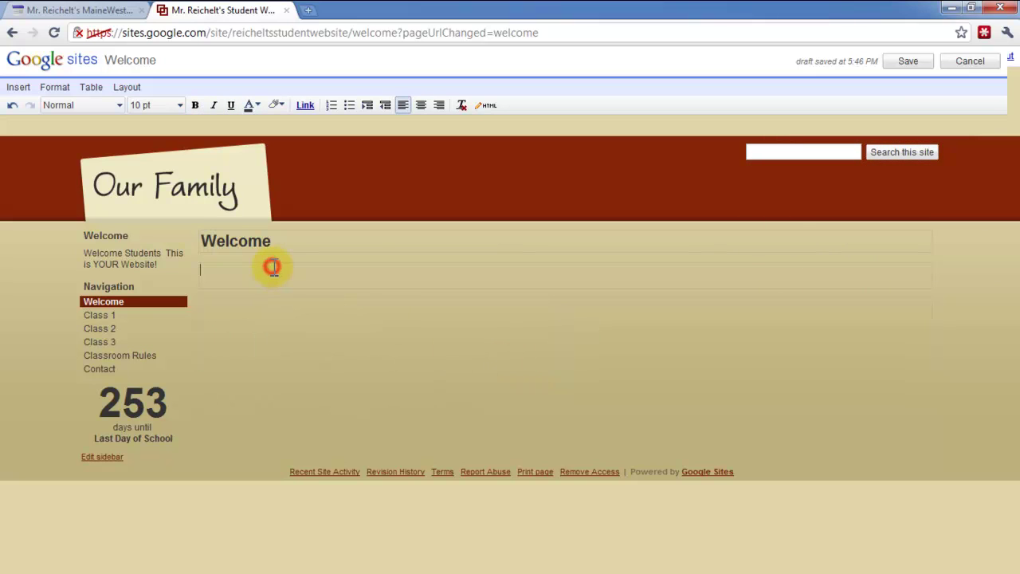
left_click(425, 433)
- Copy the welcome message from the MaineWest website and paste it into the Welcome page
left_click(288, 276)
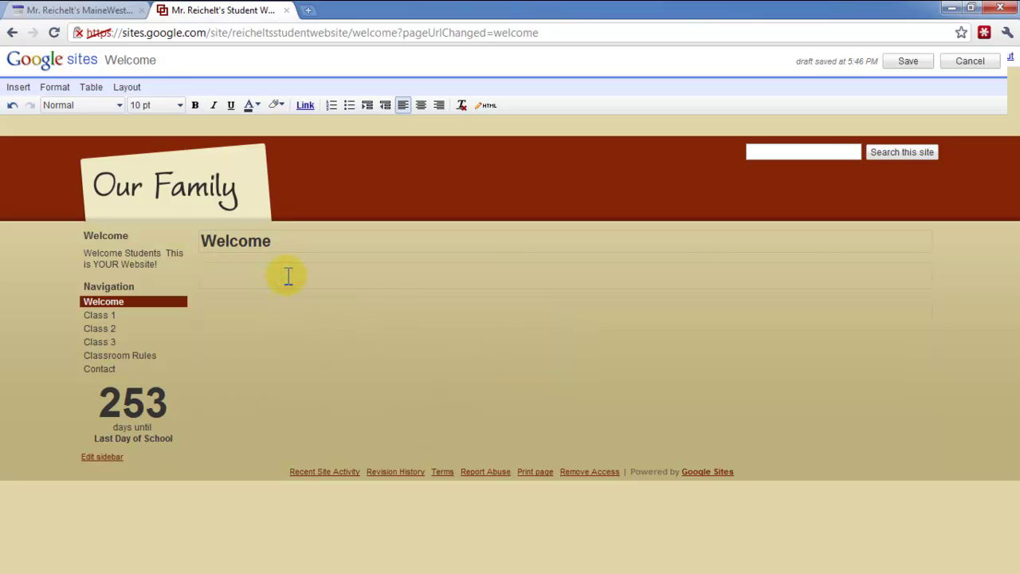
left_click(46, 9)
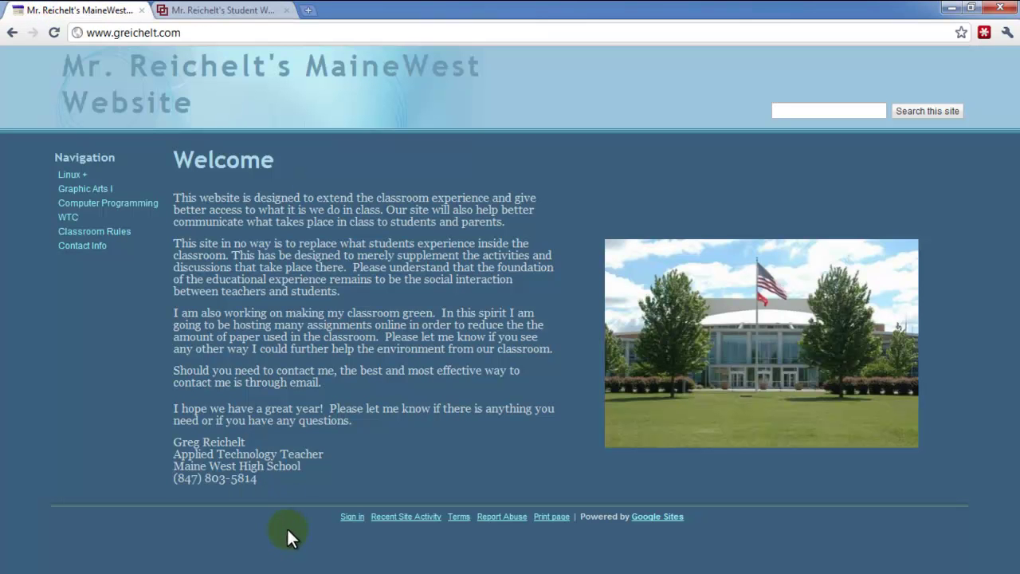
left_click_drag(274, 473, 176, 200)
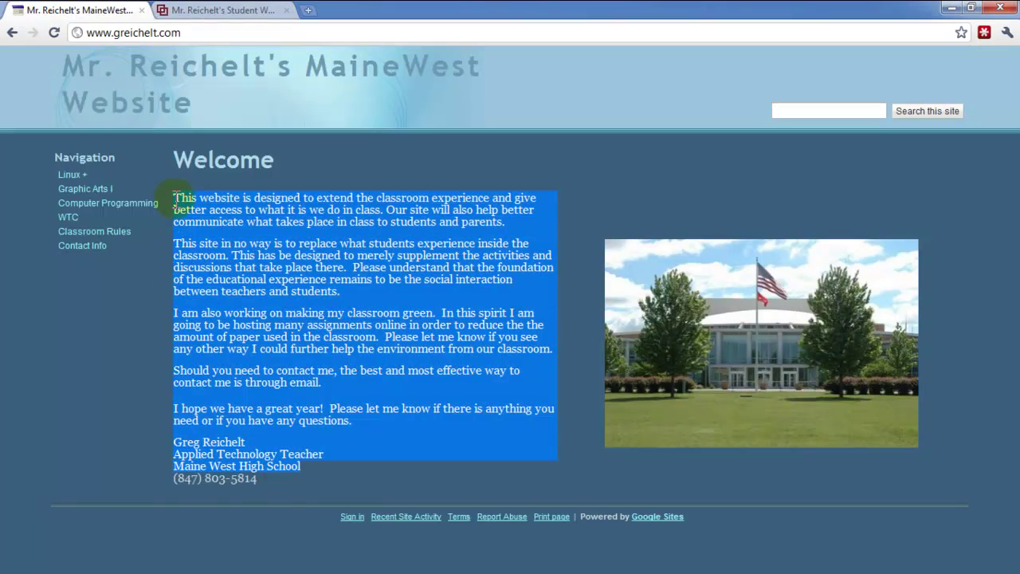
left_click(187, 10)
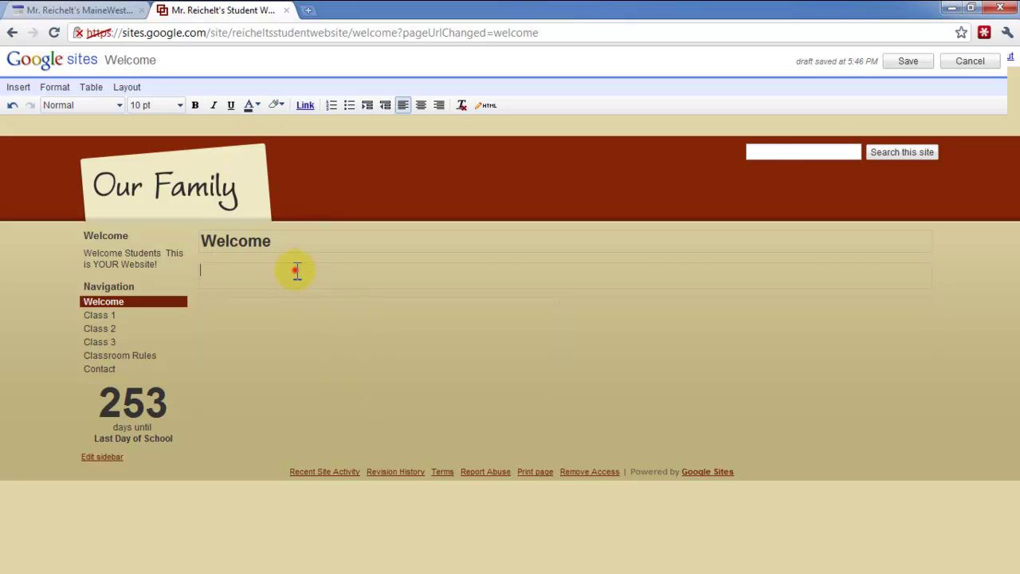
key("ctrl+v")
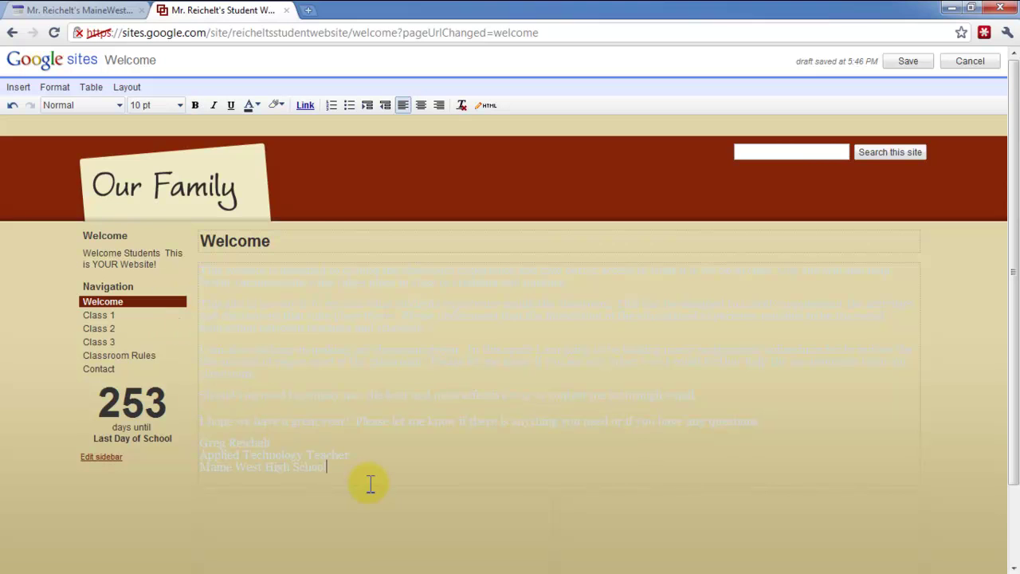
- Recolour the pasted welcome text black
left_click_drag(358, 470, 177, 247)
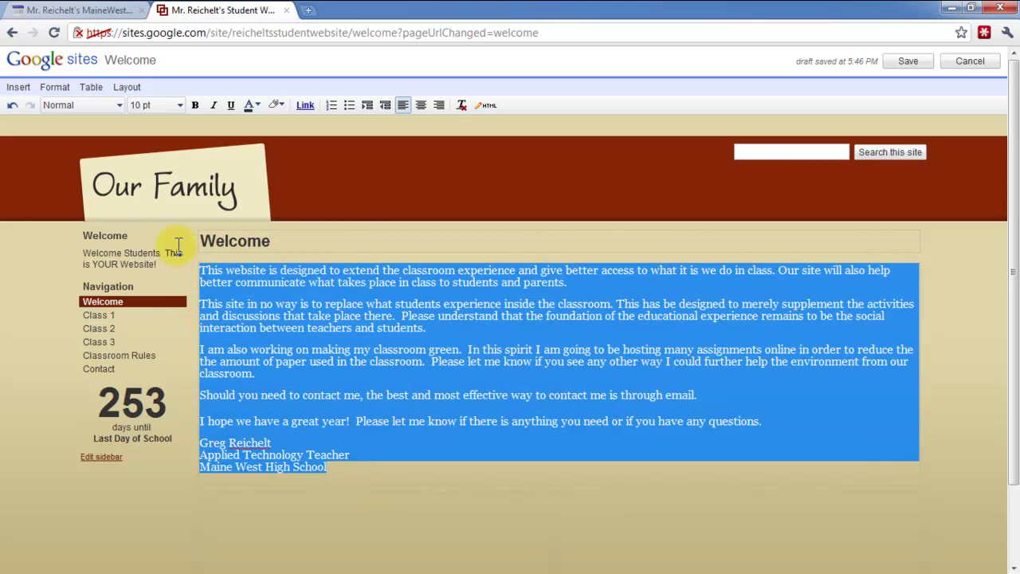
left_click(249, 106)
left_click(252, 123)
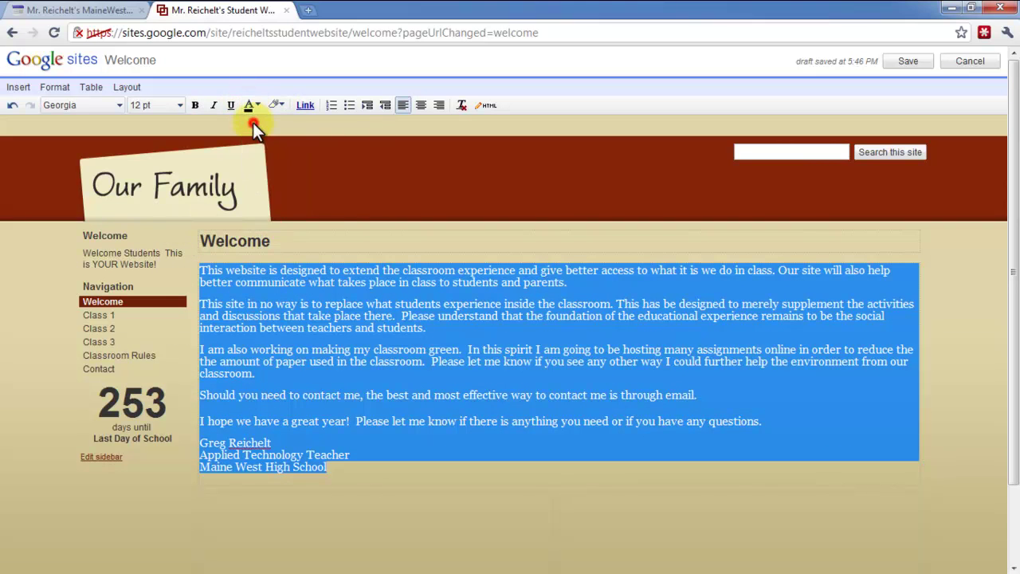
left_click(378, 448)
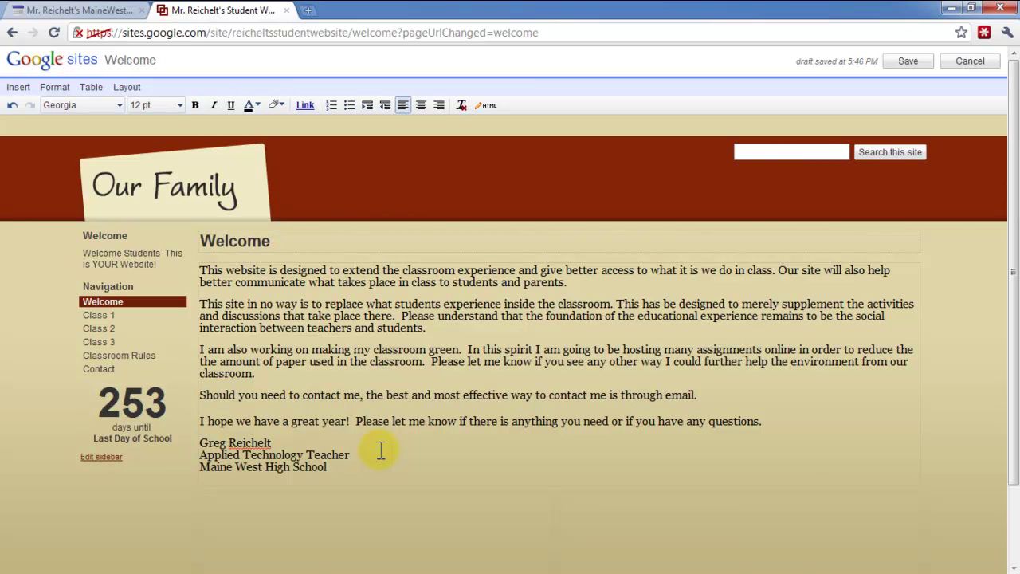
scroll(425, 454, "down", 3)
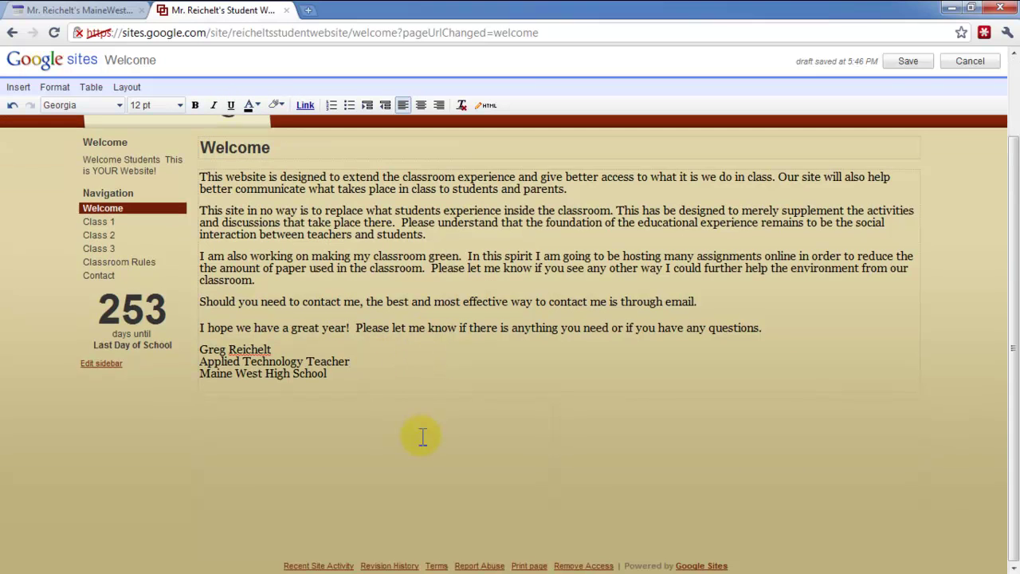
scroll(421, 433, "up", 3)
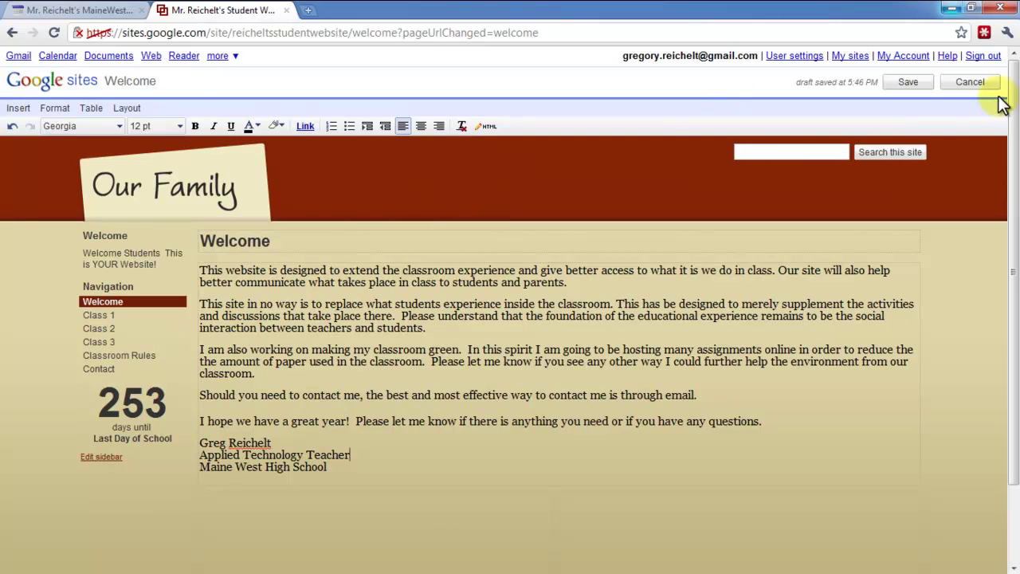
- Save the Welcome page, upload teacher as the custom site logo, and save the layout changes
left_click(910, 83)
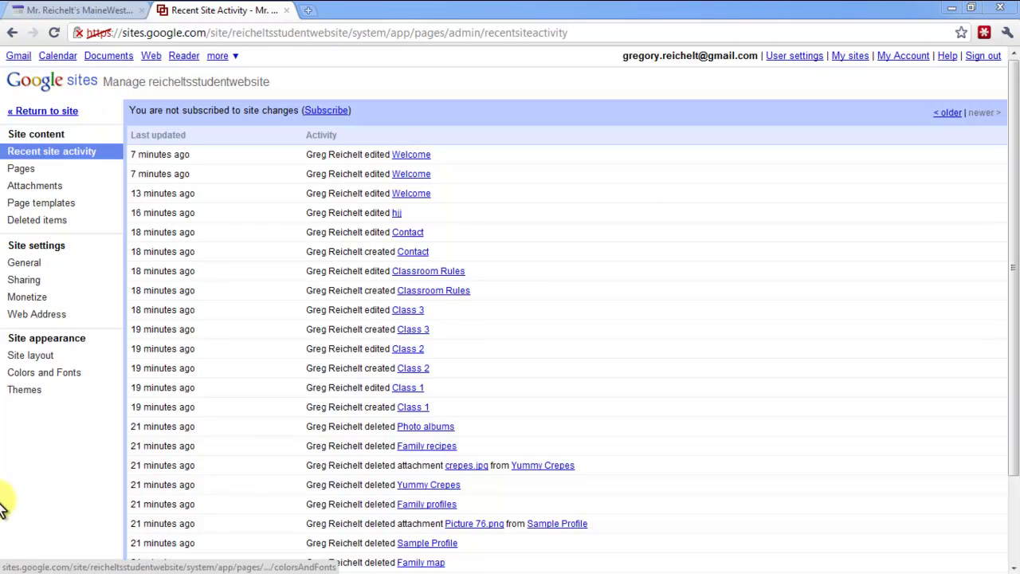
left_click(46, 358)
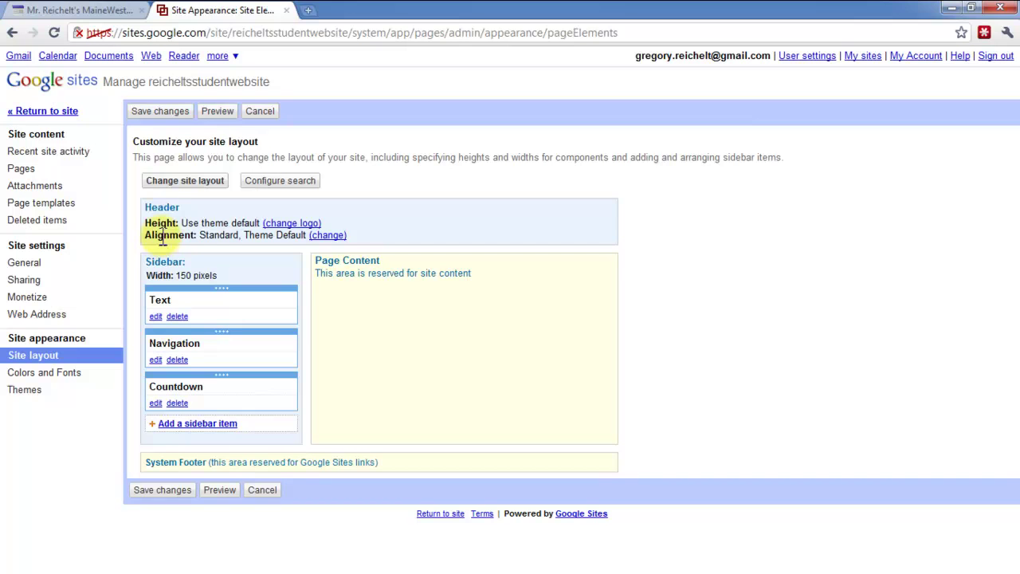
left_click(295, 225)
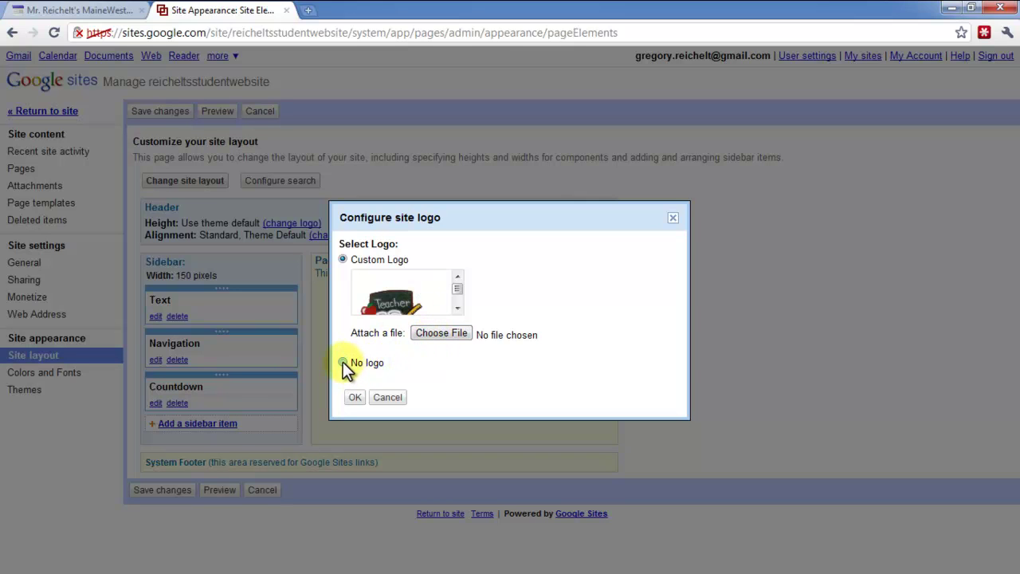
left_click(441, 334)
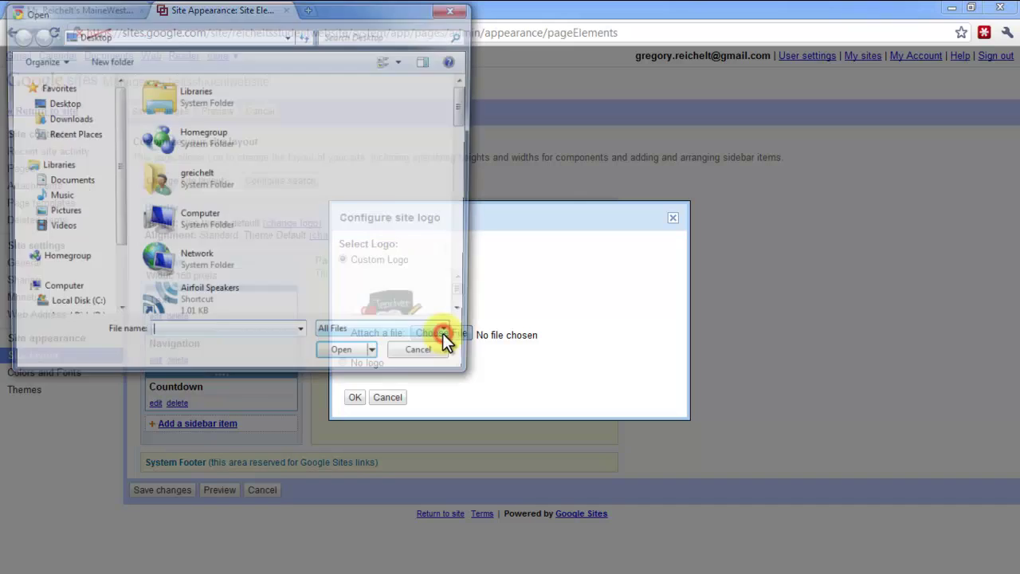
left_click_drag(468, 111, 474, 310)
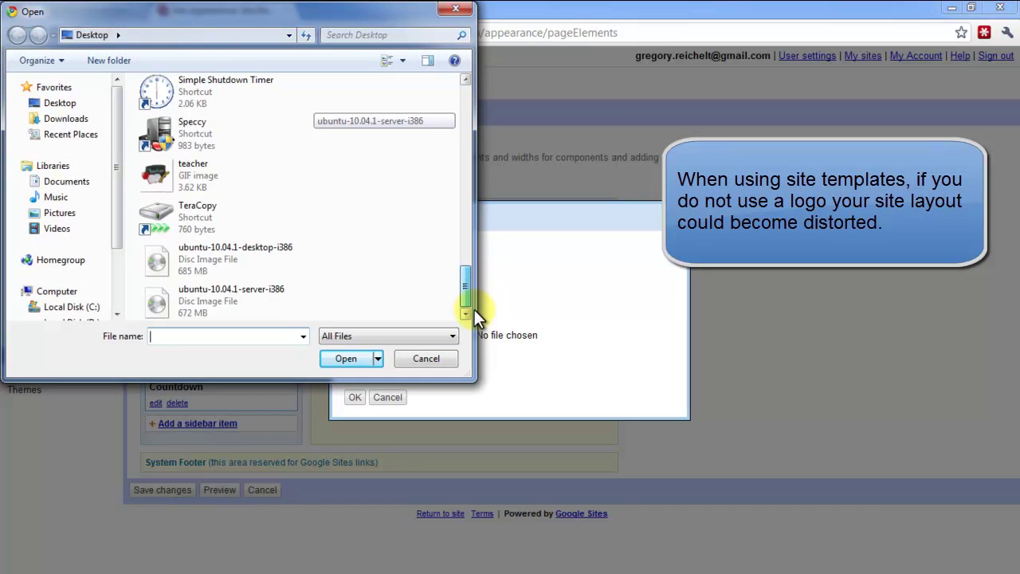
left_click(230, 174)
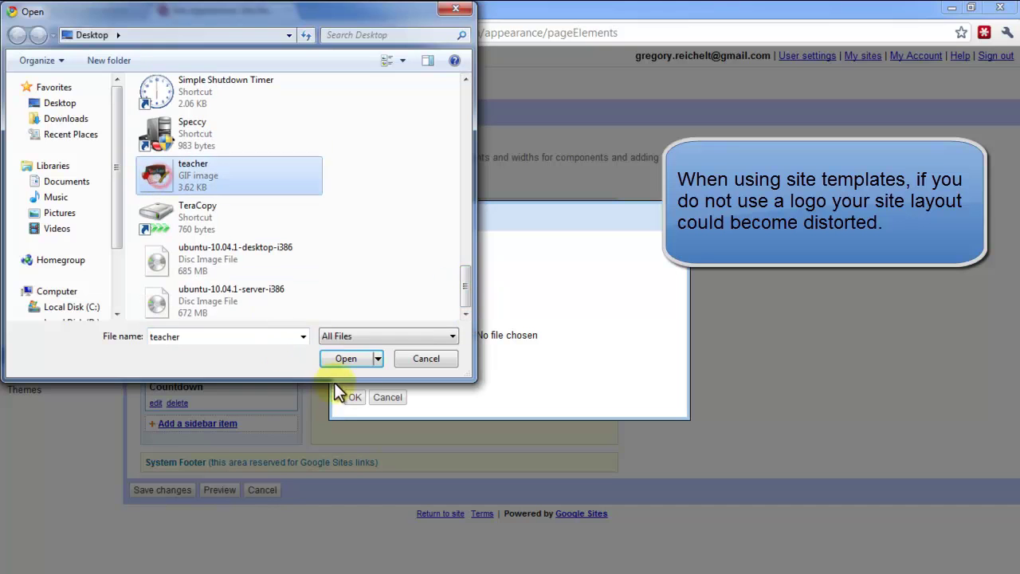
left_click(351, 360)
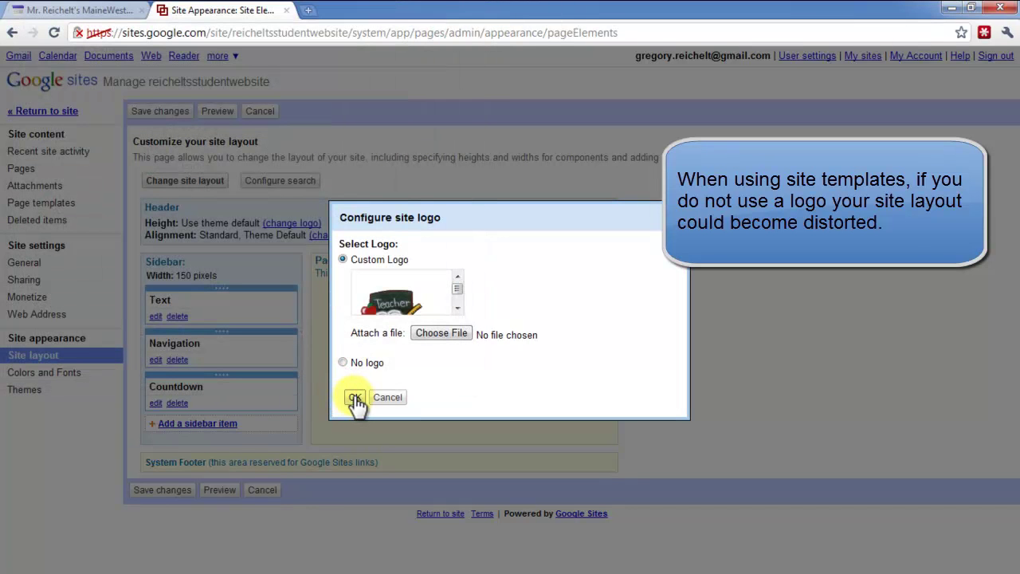
left_click(355, 398)
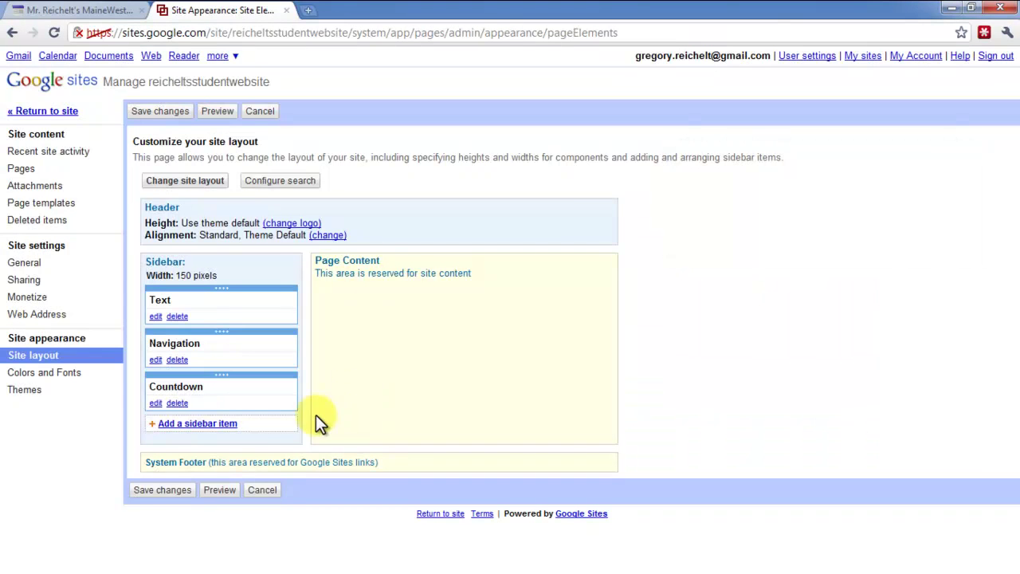
left_click(167, 488)
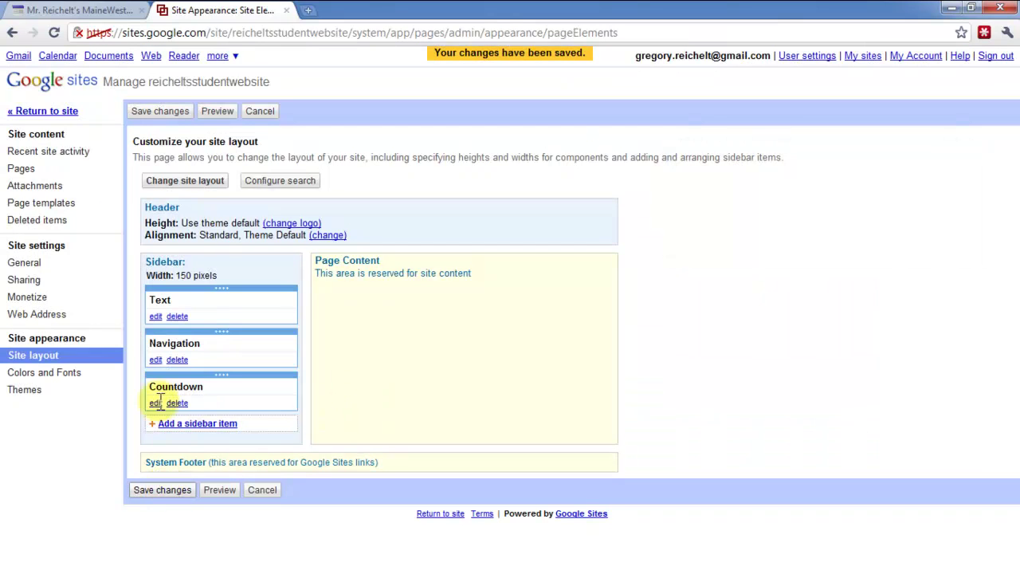
- Go back to the Welcome page, now topped by the teacher logo, and start editing it
left_click(34, 112)
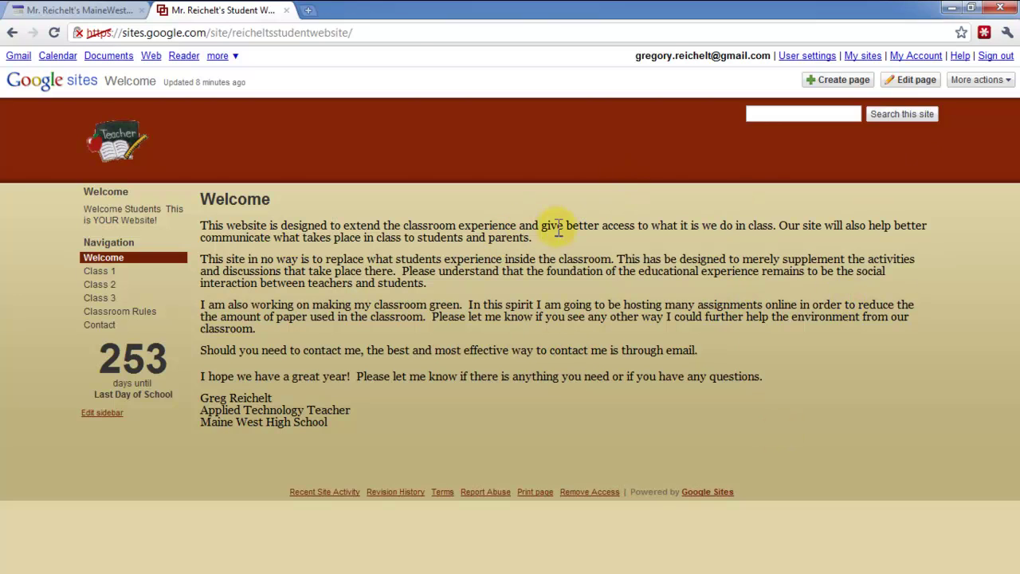
left_click(910, 83)
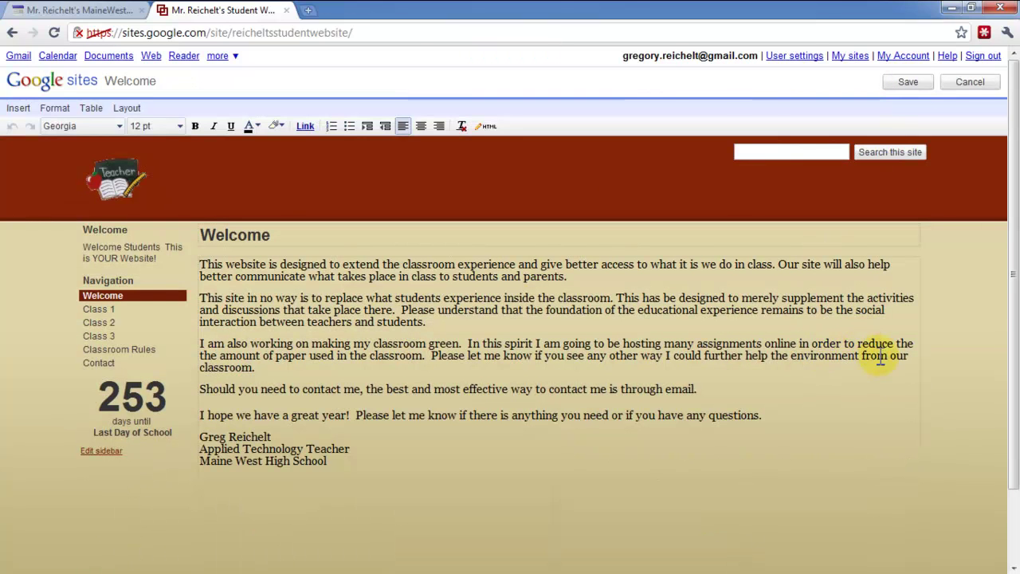
- Upload the teacher image file and insert it at the top of the Welcome text
left_click(16, 108)
mouse_move(143, 104)
mouse_move(10, 112)
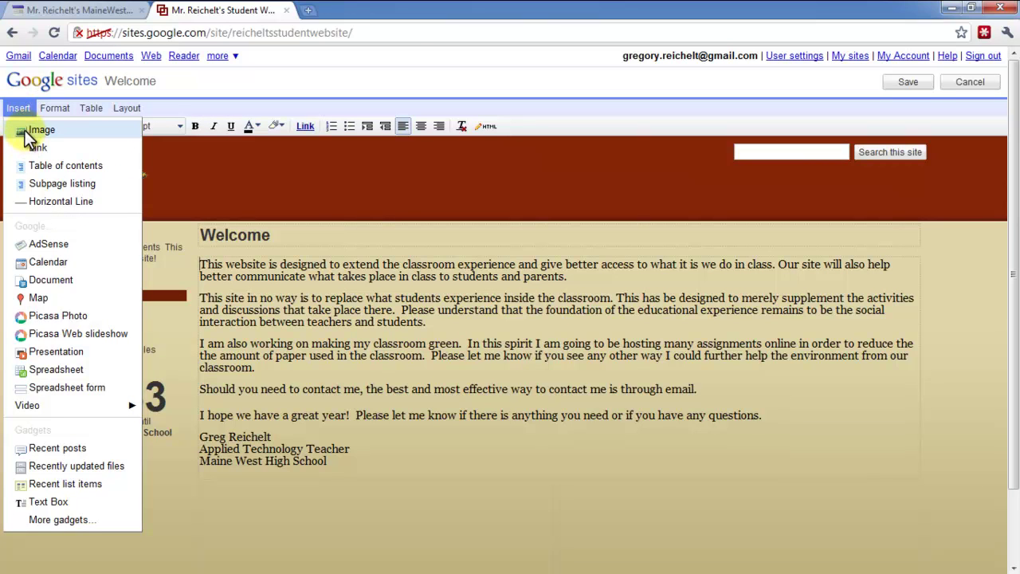
left_click(24, 132)
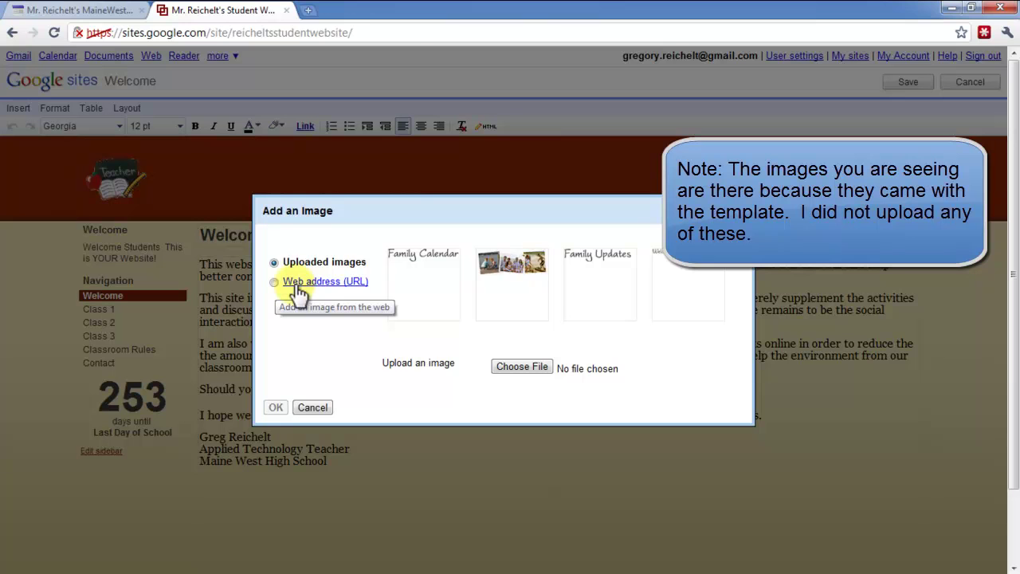
left_click(525, 368)
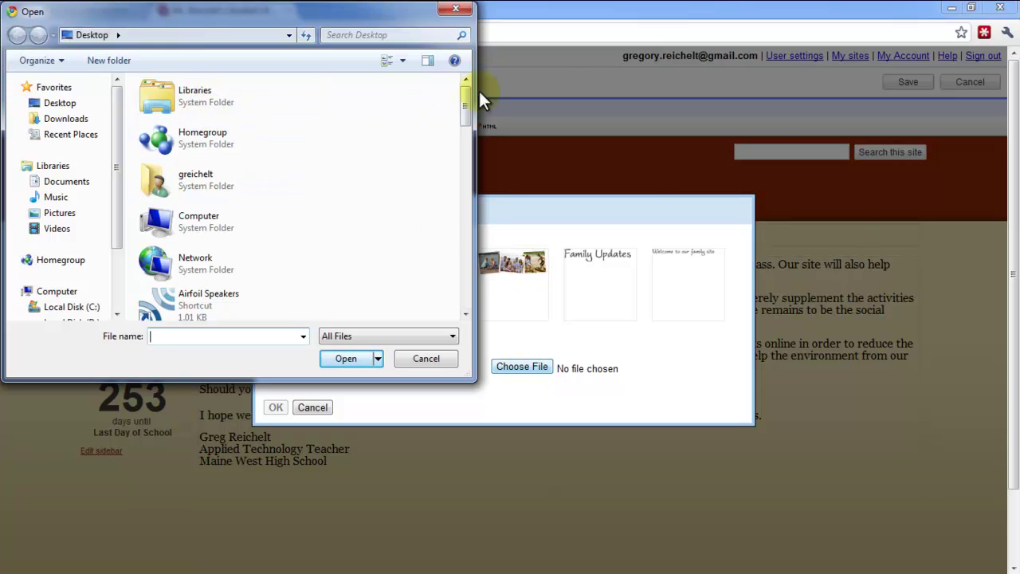
left_click_drag(474, 111, 473, 137)
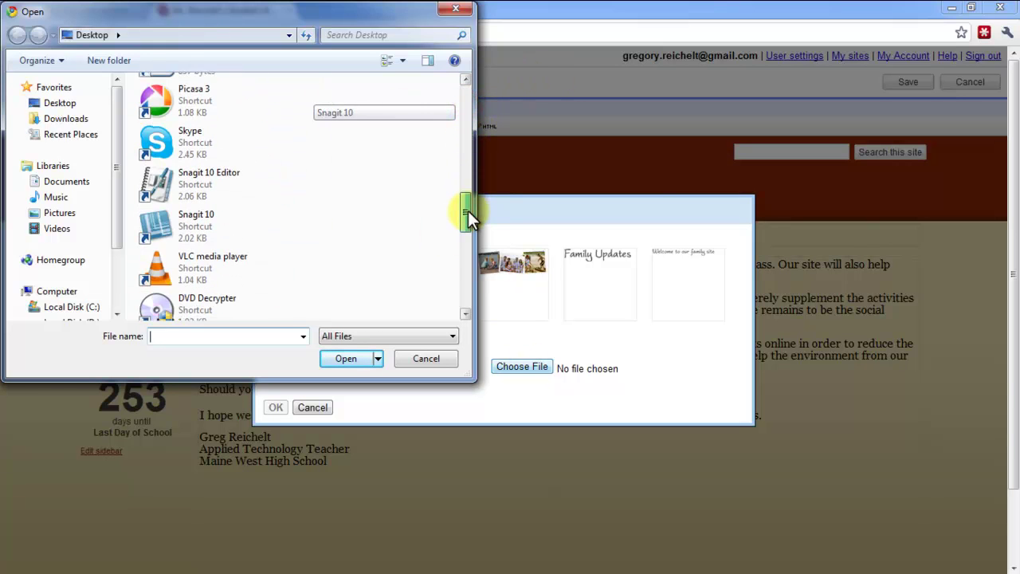
left_click_drag(468, 210, 466, 275)
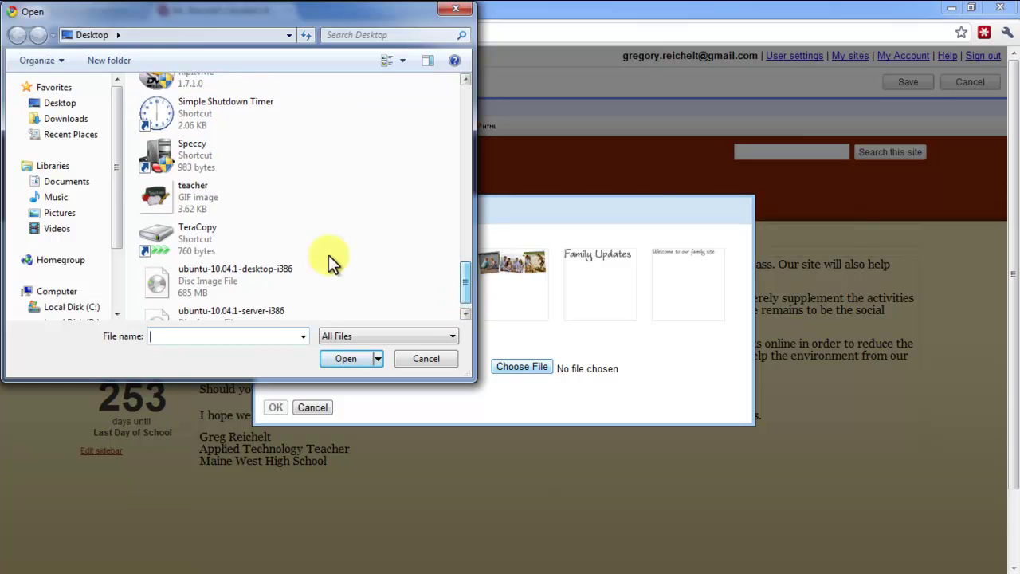
left_click(192, 199)
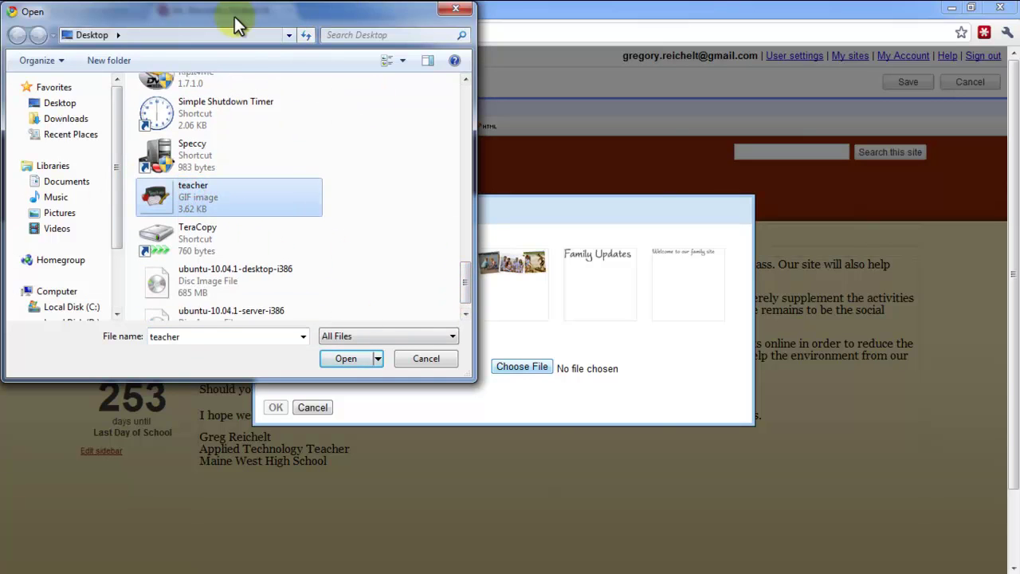
left_click_drag(236, 14, 428, 235)
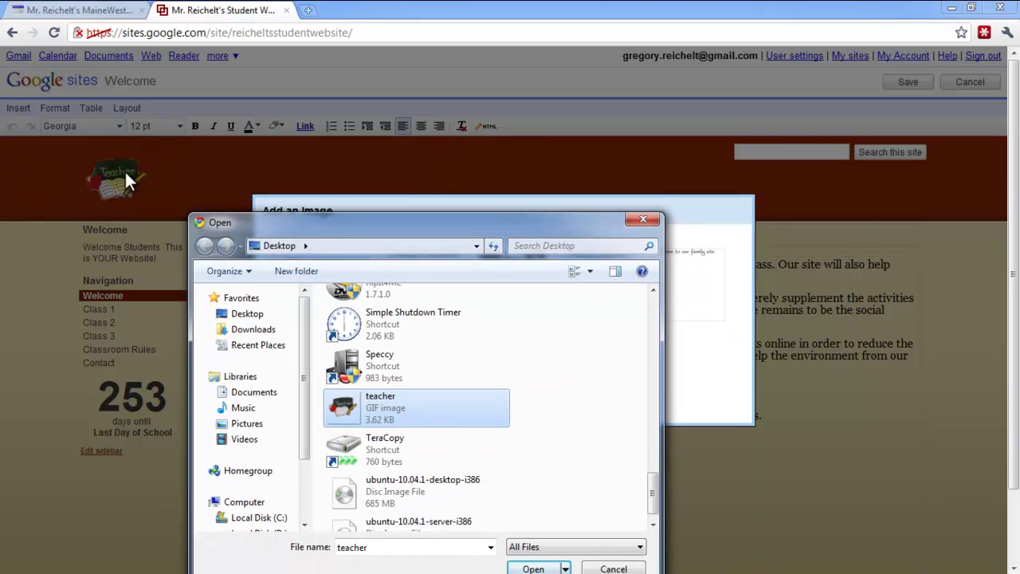
left_click_drag(319, 228, 205, 109)
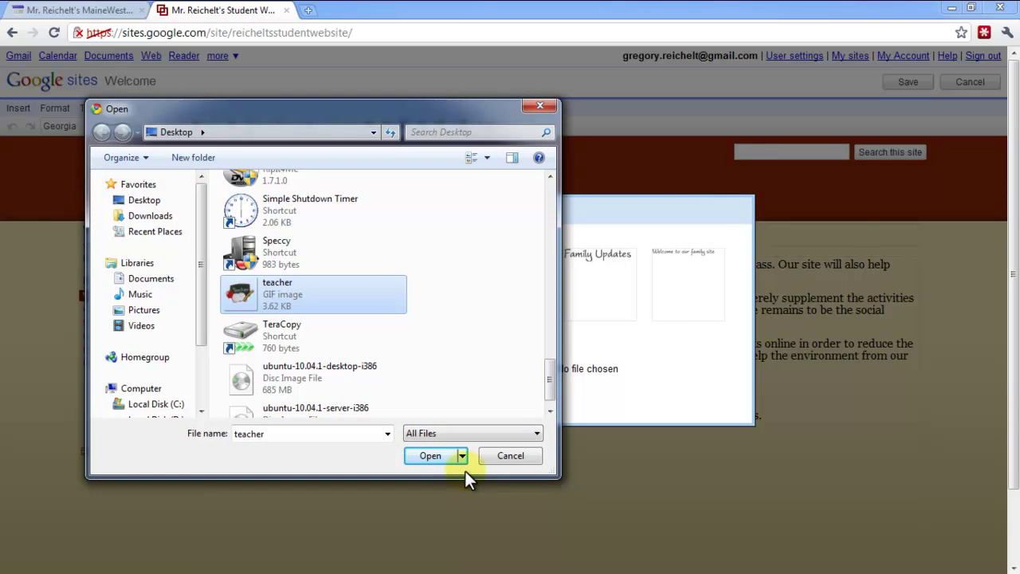
left_click(431, 455)
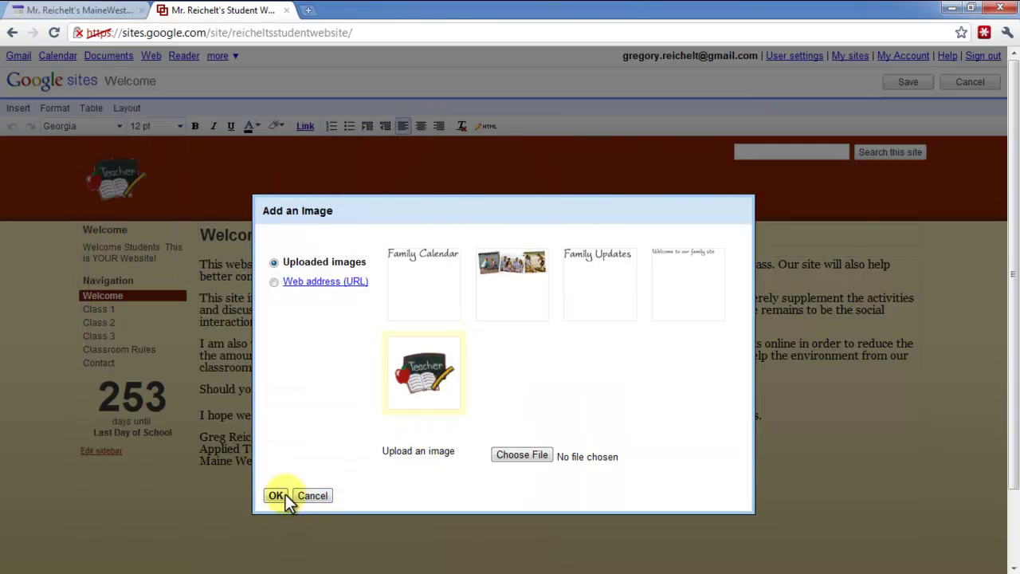
left_click(278, 496)
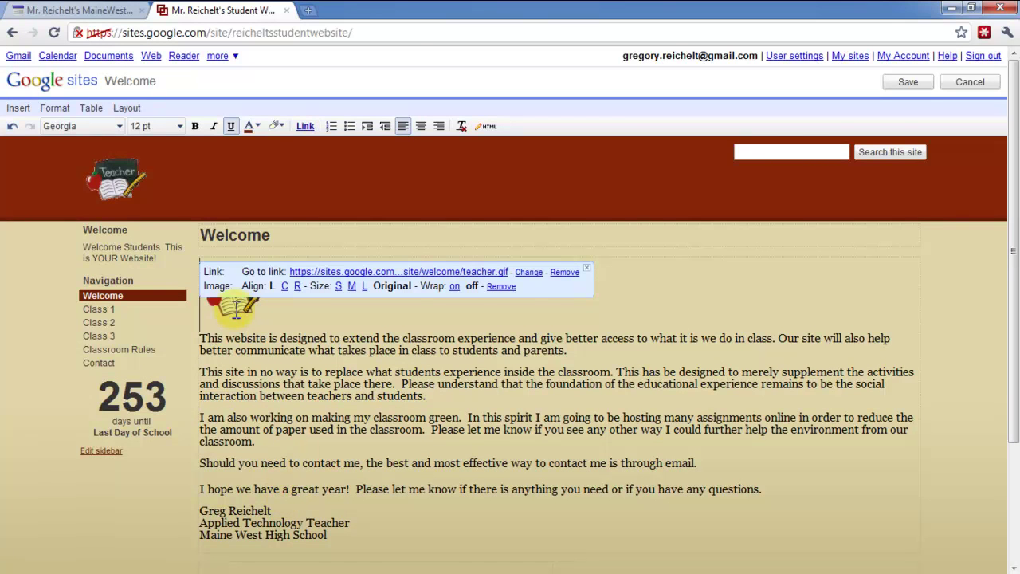
- Set the teacher image to right alignment and medium size, with text wrapping enabled
left_click(232, 305)
left_click_drag(297, 289, 252, 301)
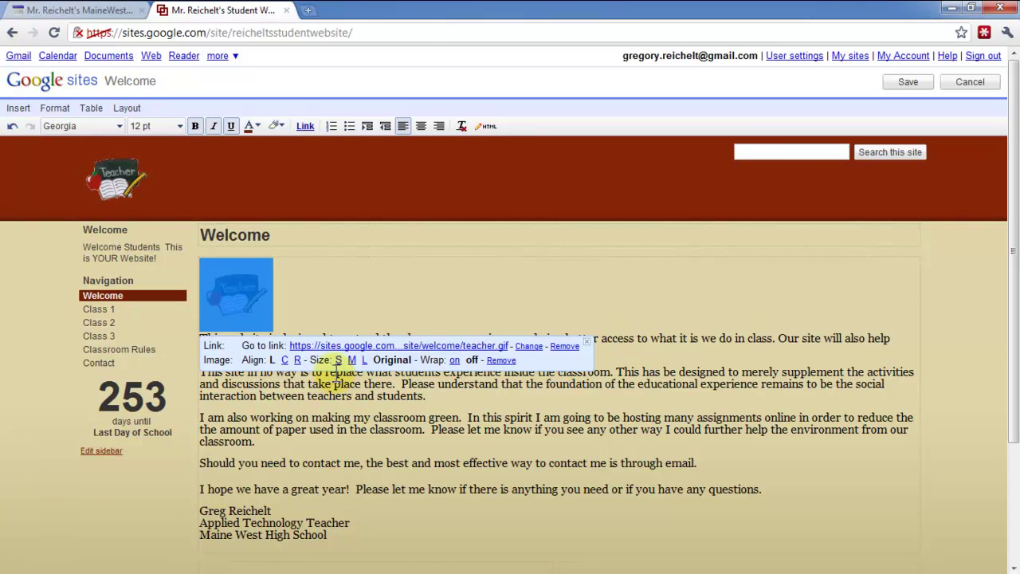
left_click(295, 360)
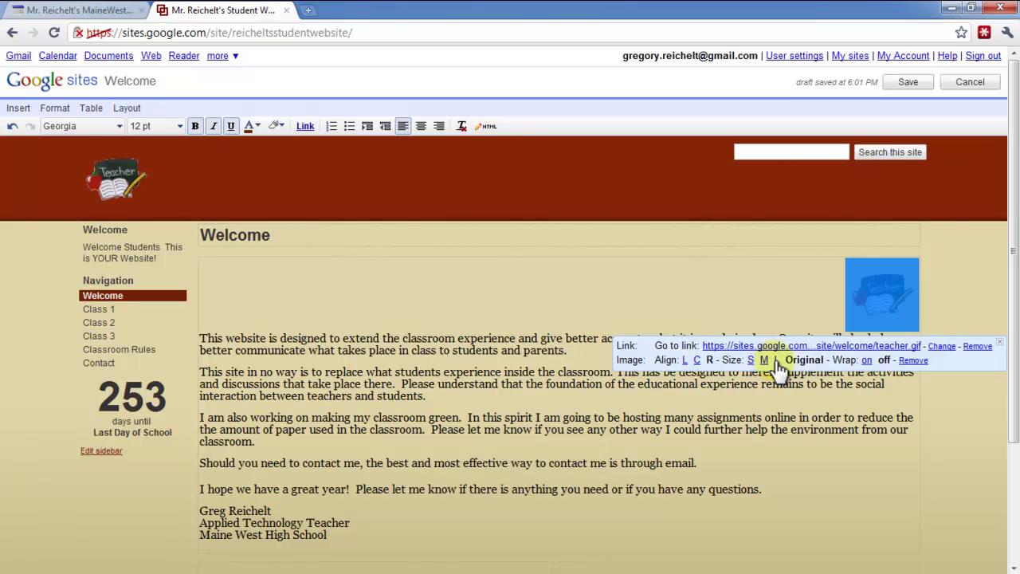
left_click(776, 360)
scroll(777, 360, "down", 3)
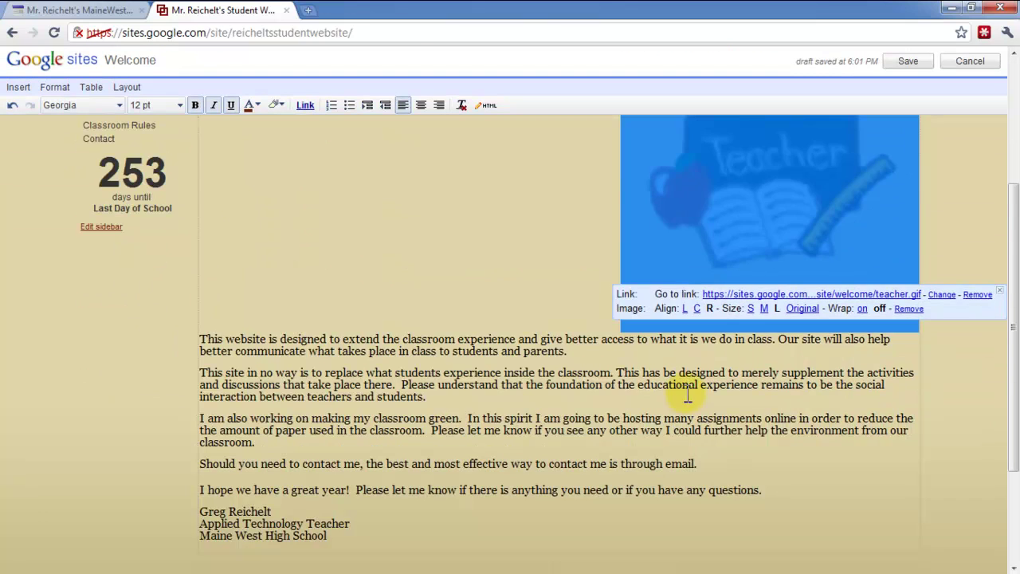
left_click(763, 309)
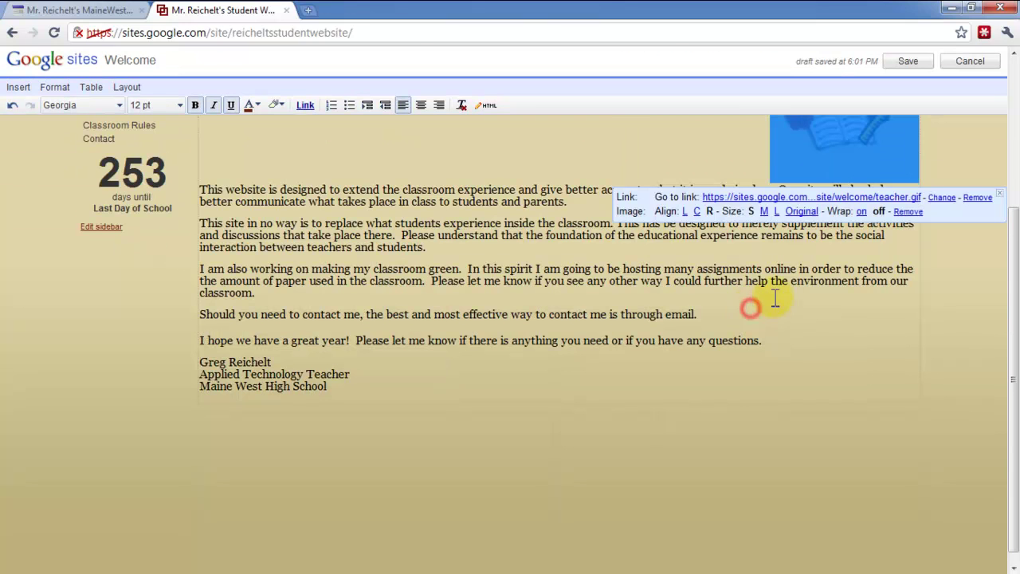
left_click(764, 360)
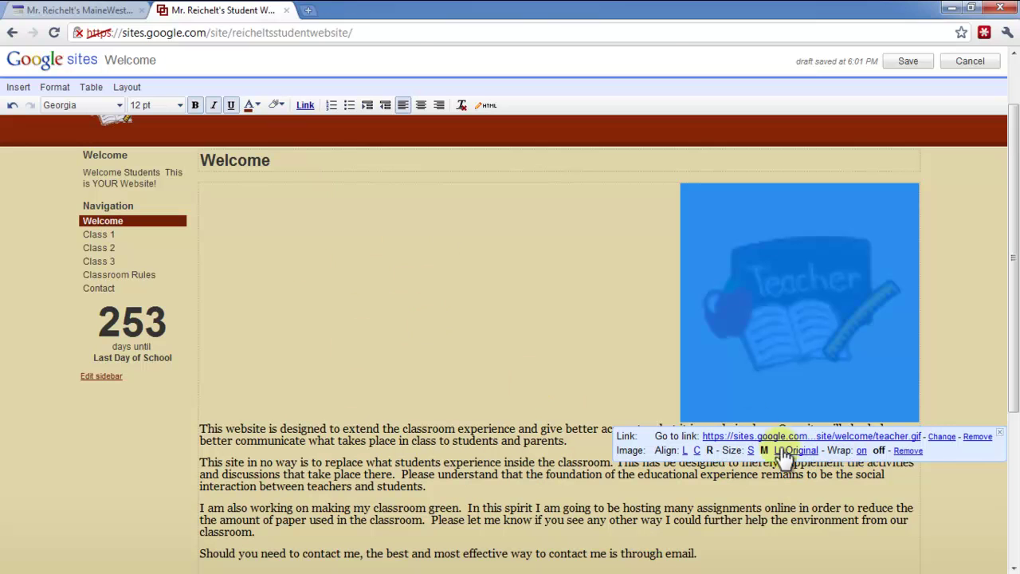
left_click(861, 450)
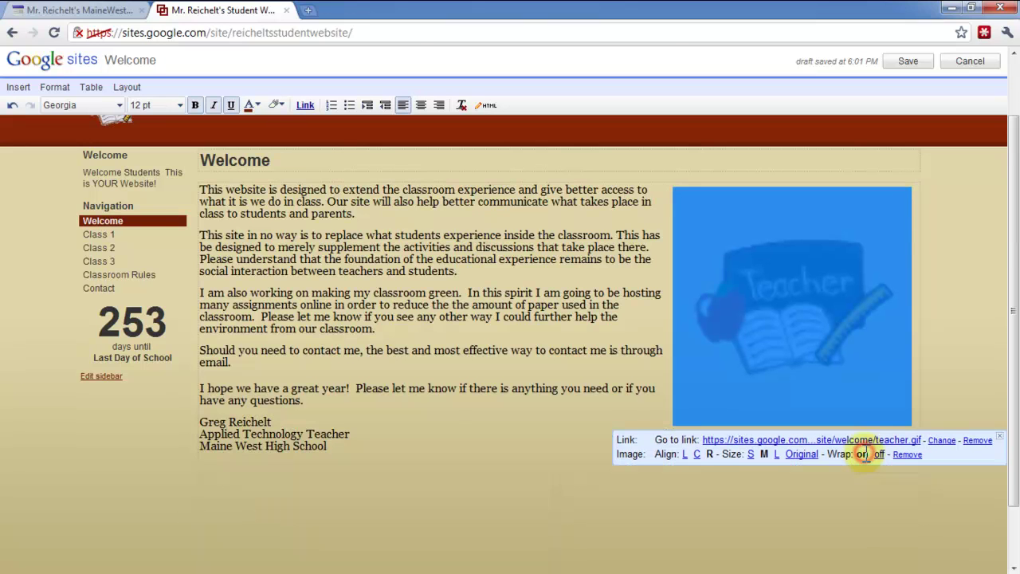
left_click(720, 394)
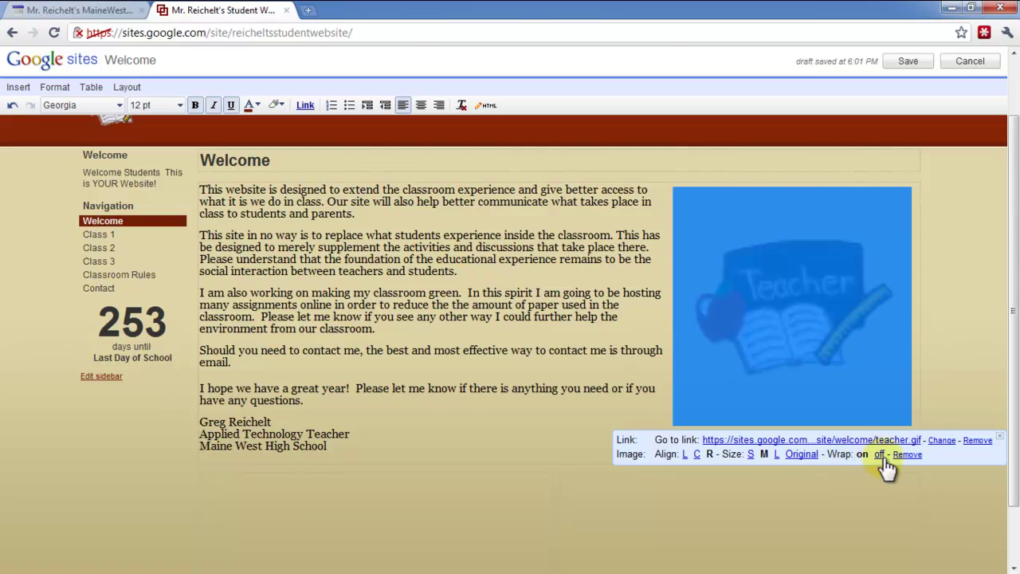
left_click(392, 358)
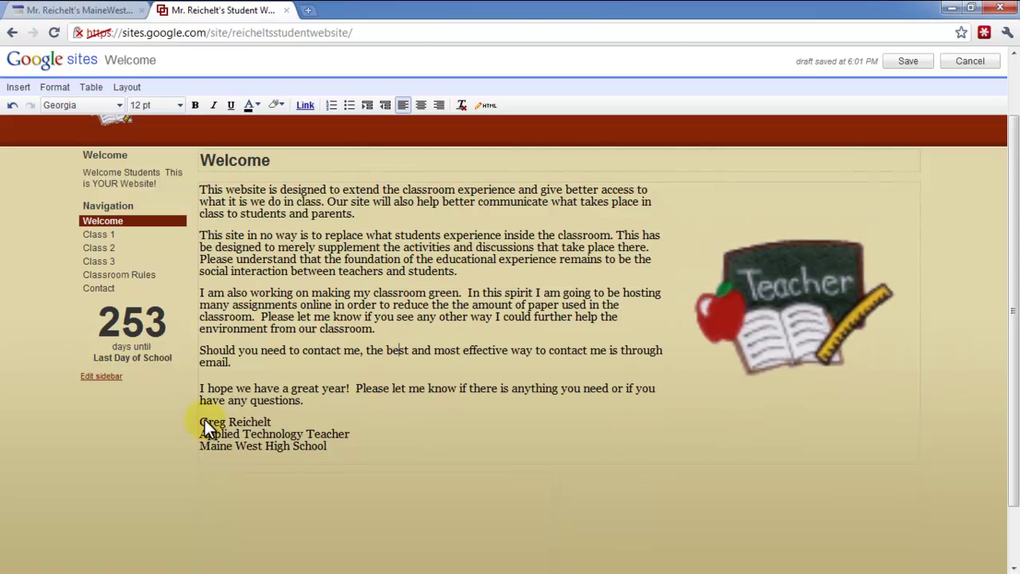
scroll(765, 388, "up", 2)
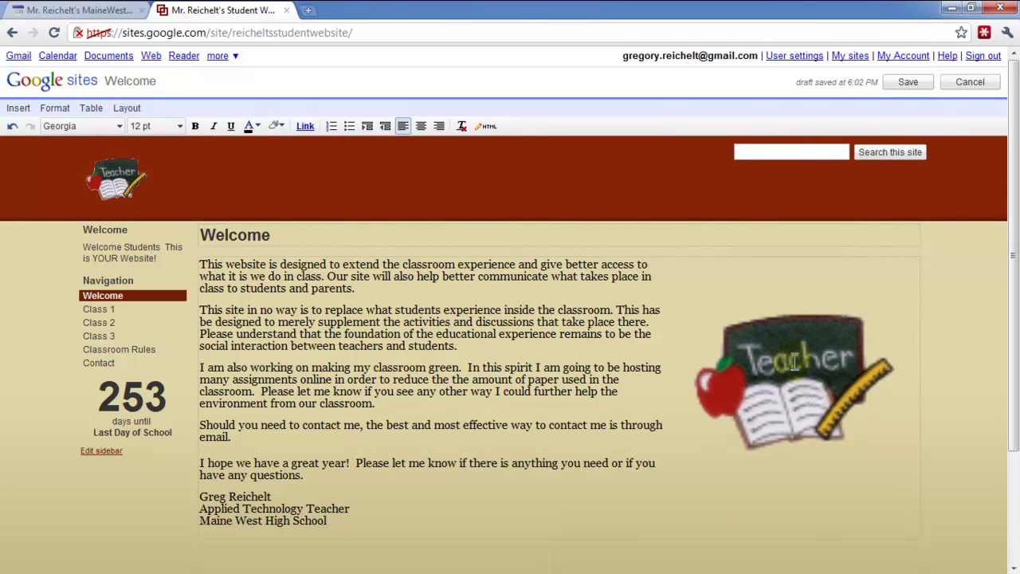
- Compare against the MaineWest site, then save the Welcome page and reload it from the sidebar
left_click(102, 9)
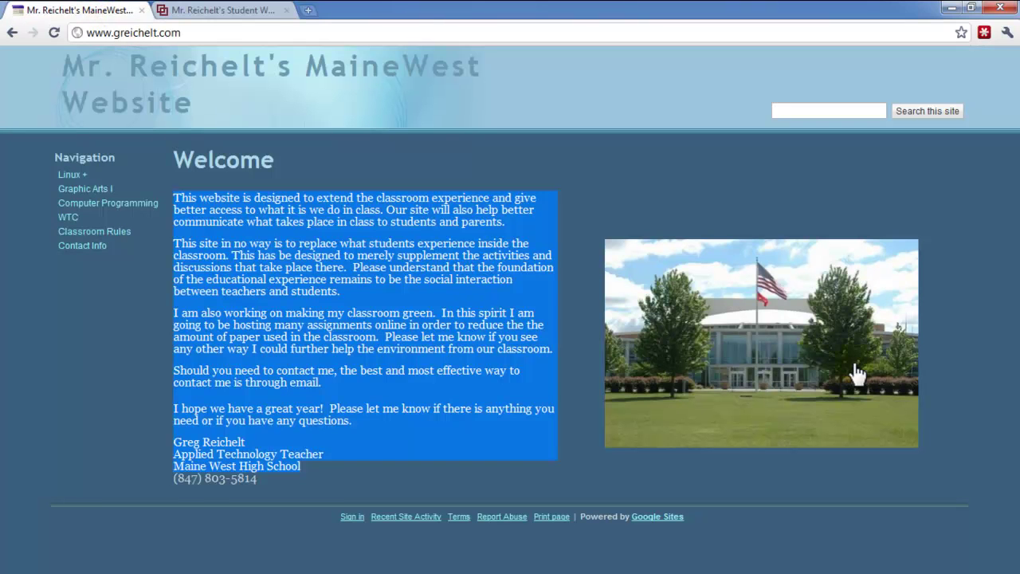
left_click(590, 385)
left_click(196, 13)
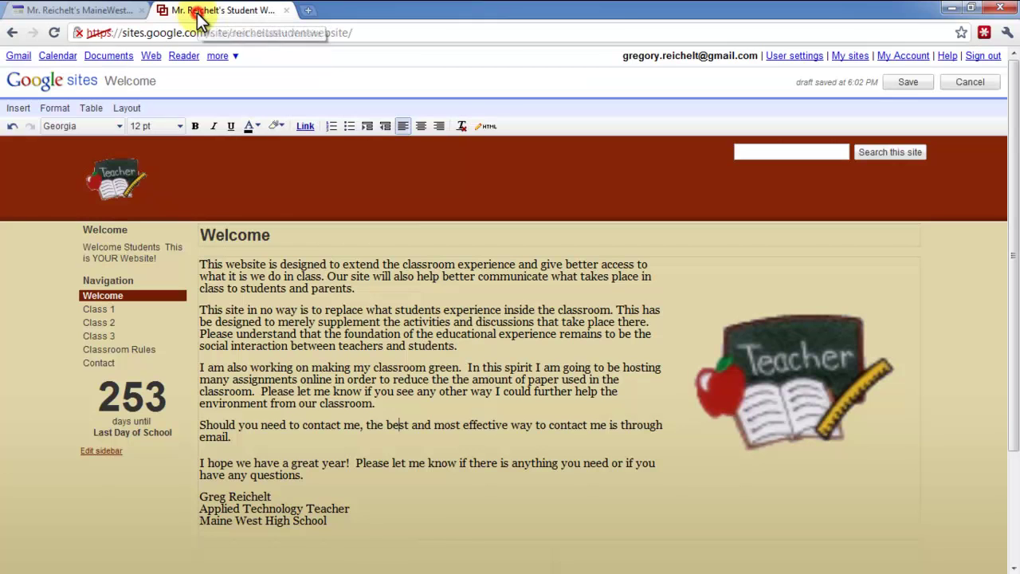
left_click(908, 82)
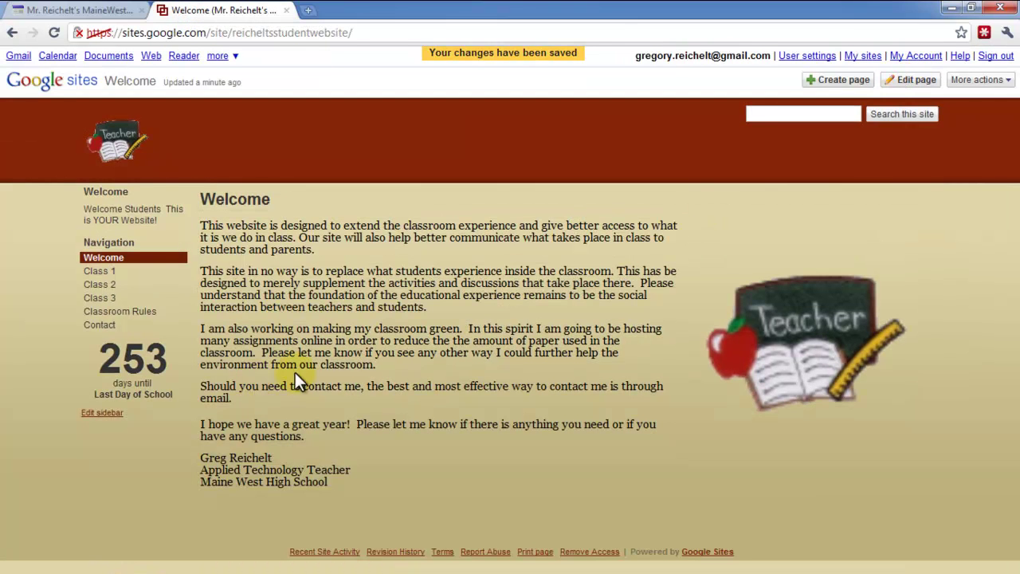
left_click(102, 256)
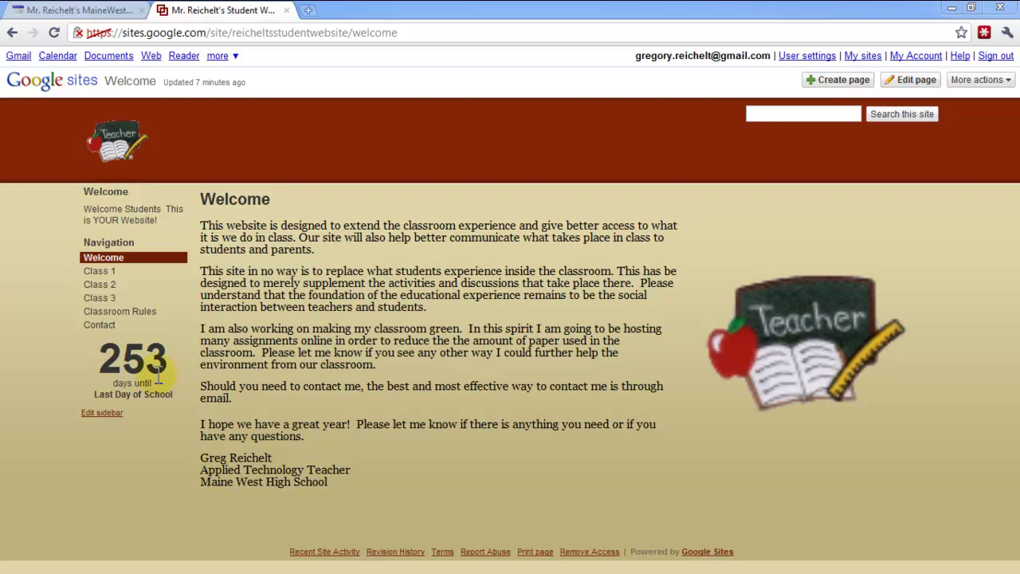
- Open the Class 1 page, cancel editing and confirm discarding the recovered unsaved changes
left_click(102, 272)
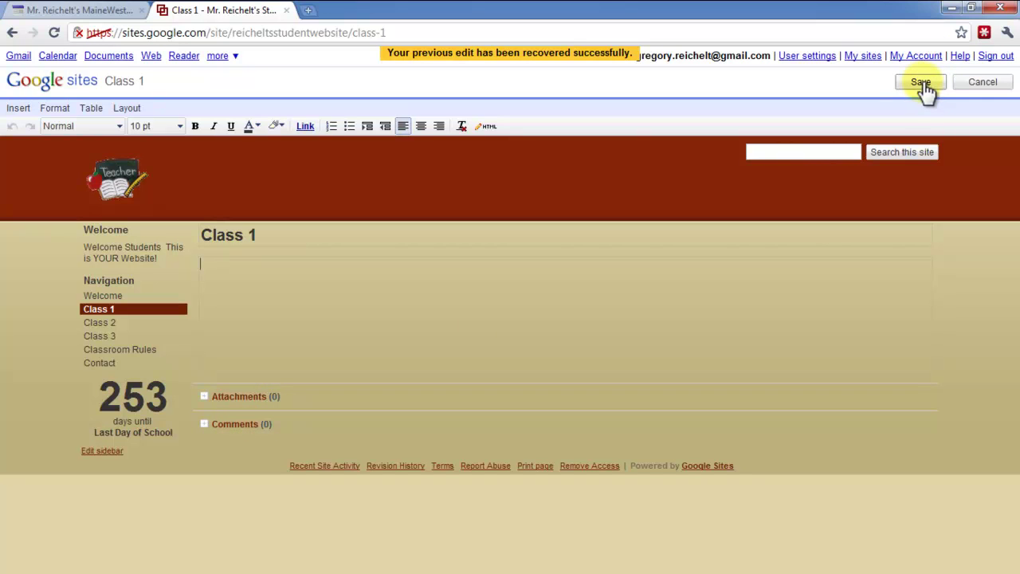
left_click(983, 83)
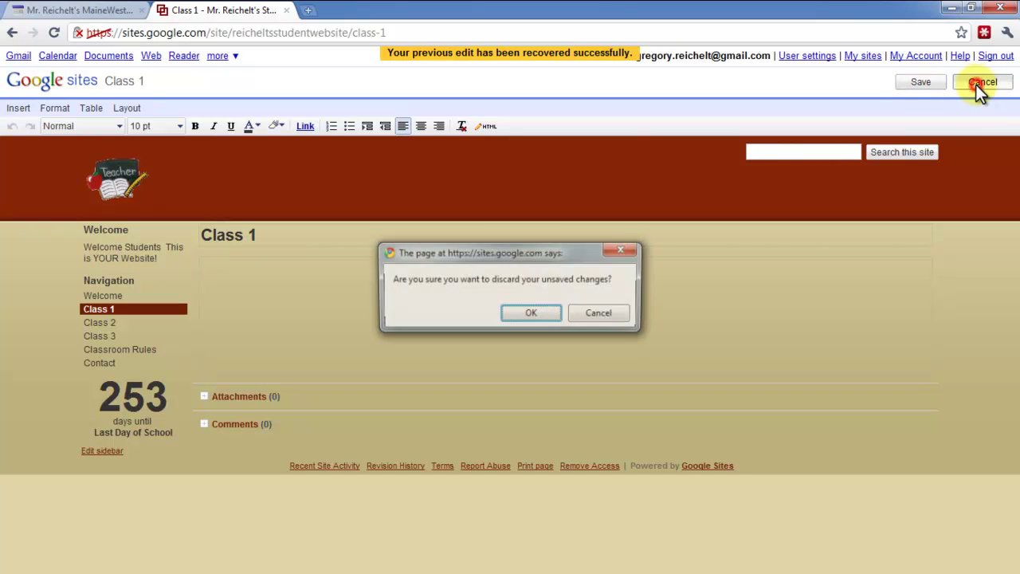
left_click(548, 314)
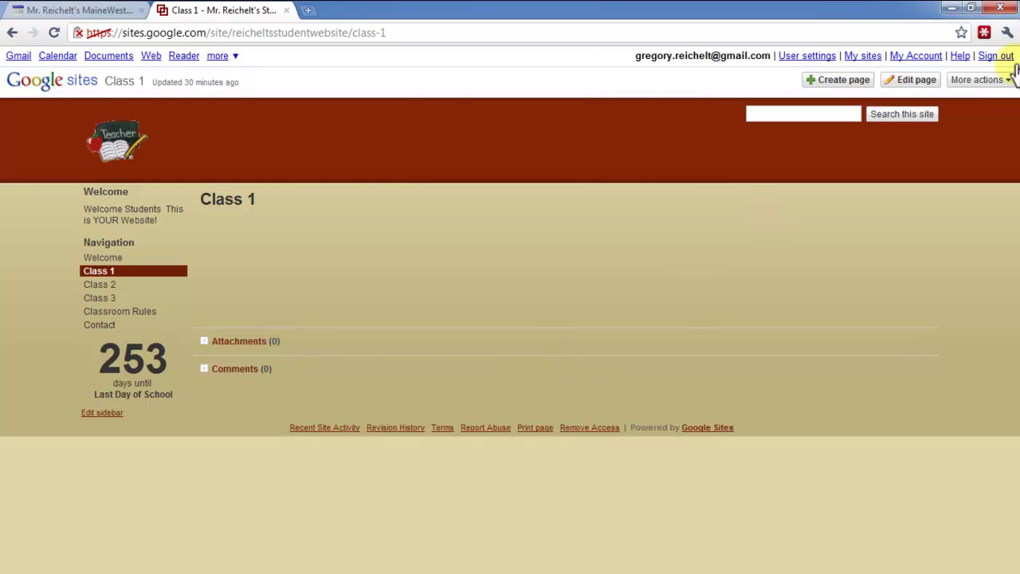
- Turn off Allow comments in the Class 1 page settings and save
left_click(982, 80)
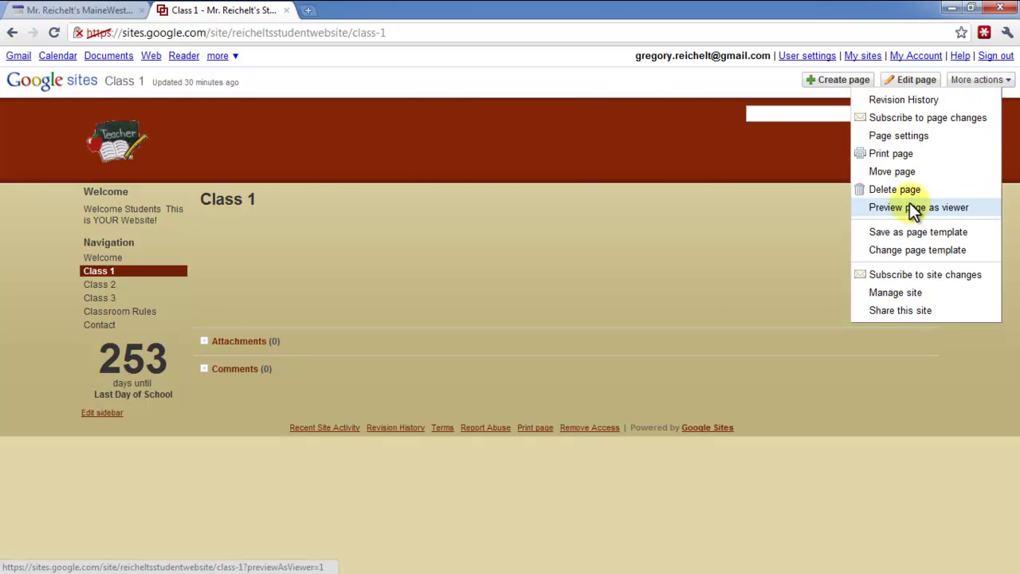
left_click(914, 136)
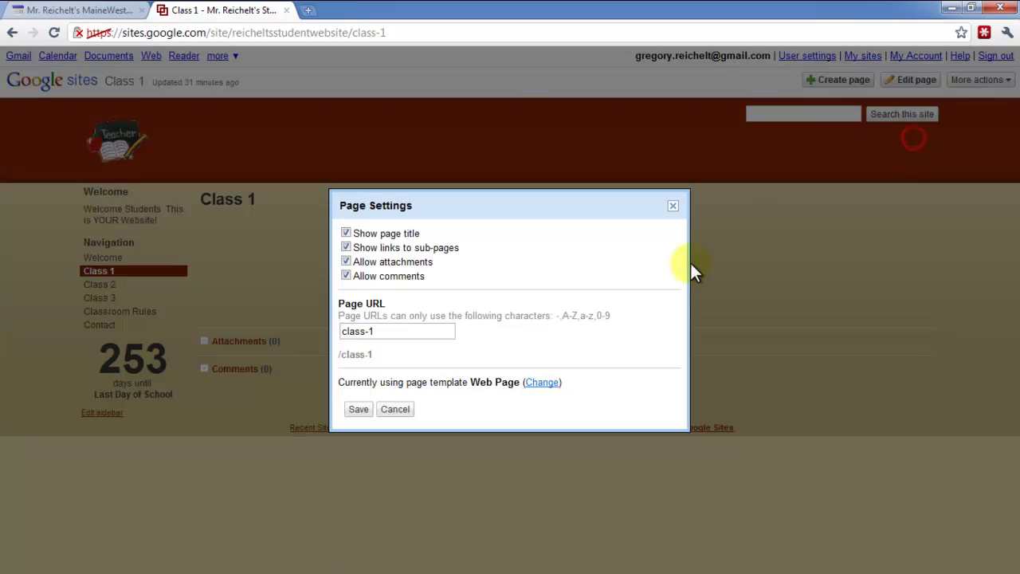
left_click(345, 276)
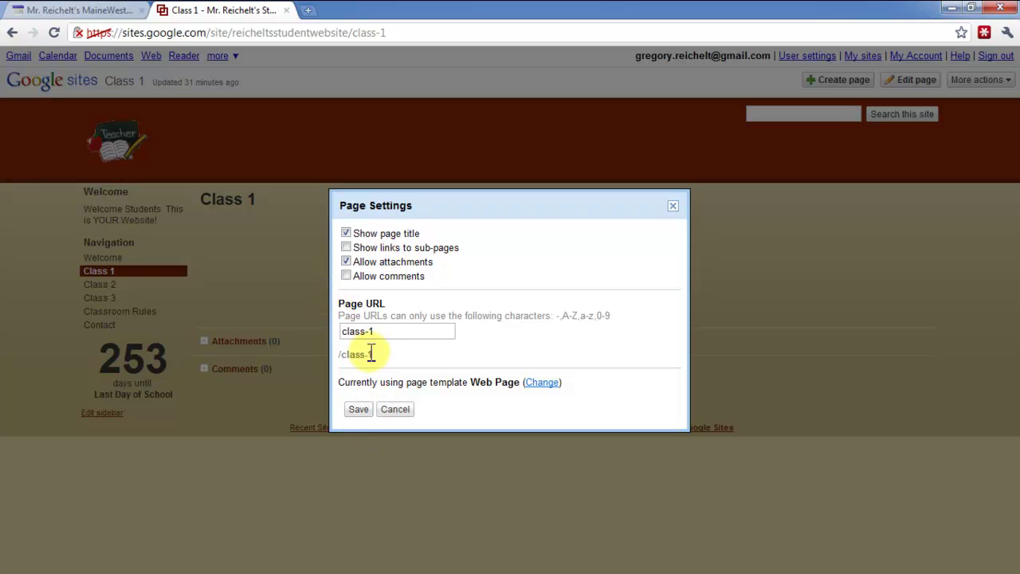
left_click(355, 410)
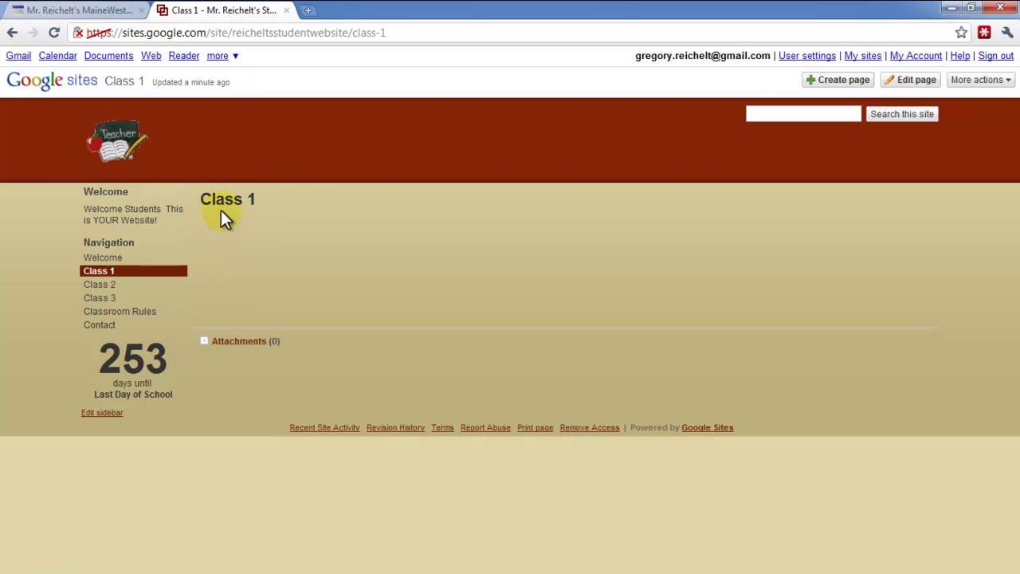
- Open the Class 1 page in the editor and preview the available calendars, inserting none
left_click(926, 80)
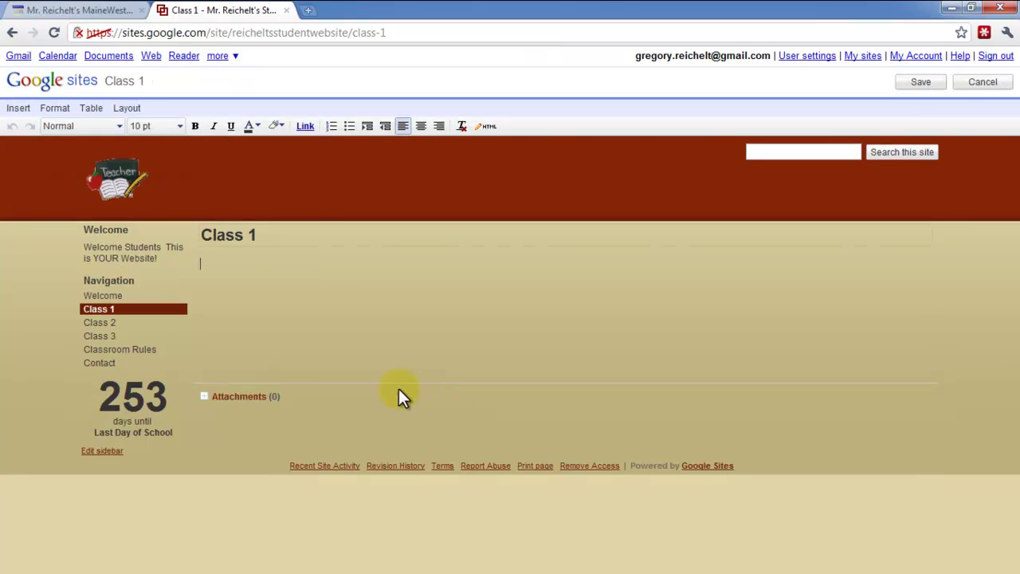
left_click(21, 110)
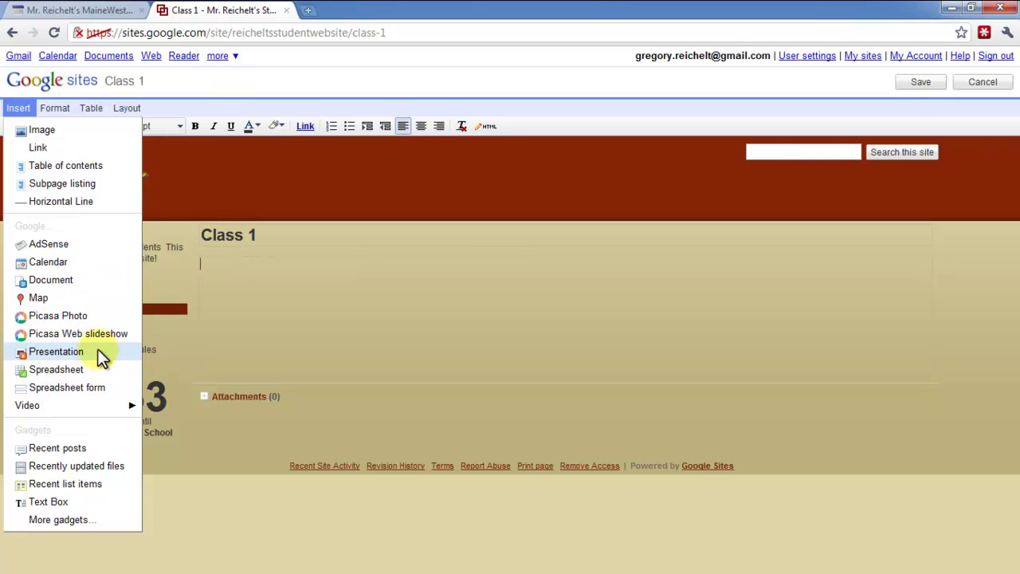
left_click(46, 260)
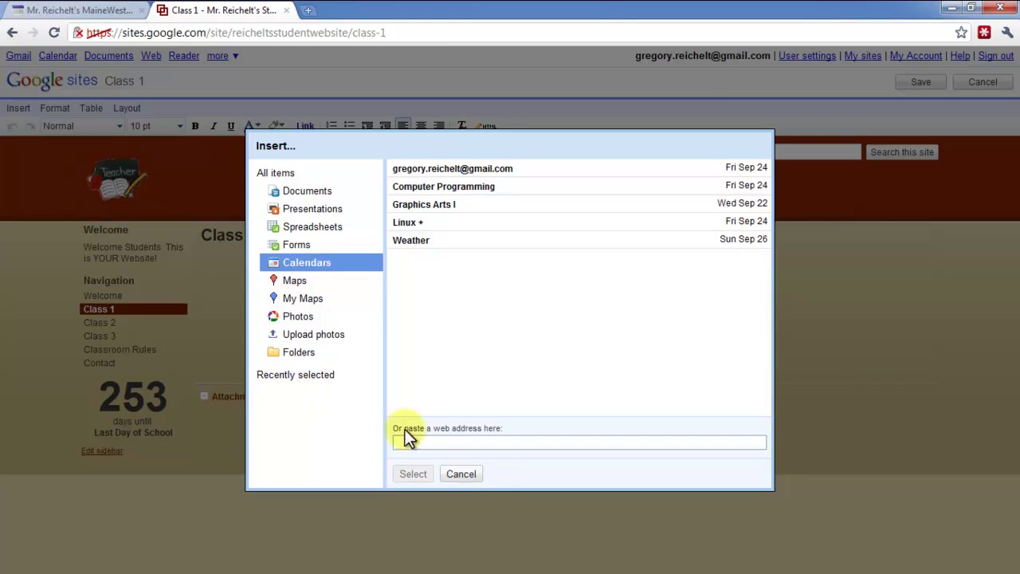
left_click(461, 474)
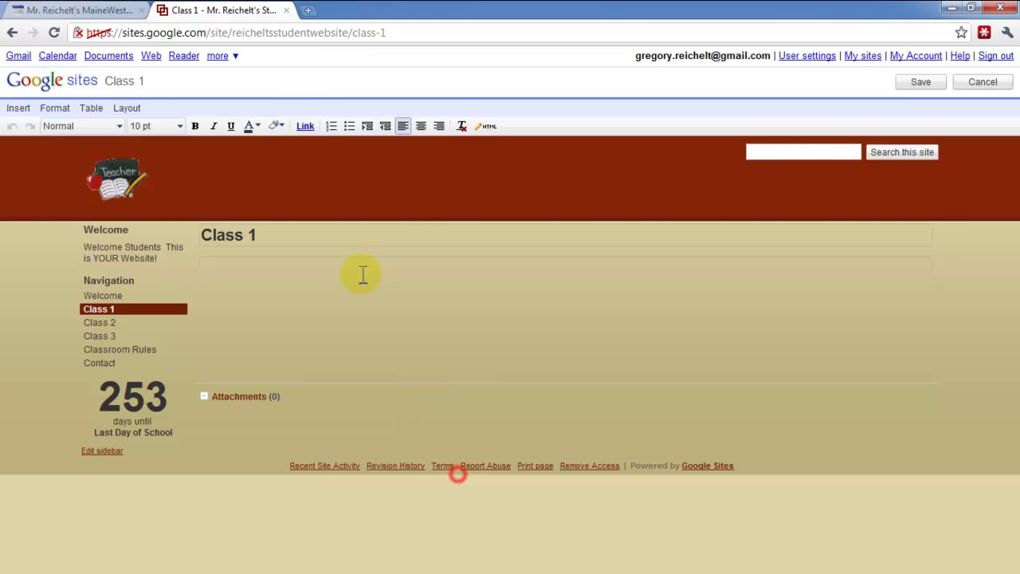
left_click(306, 12)
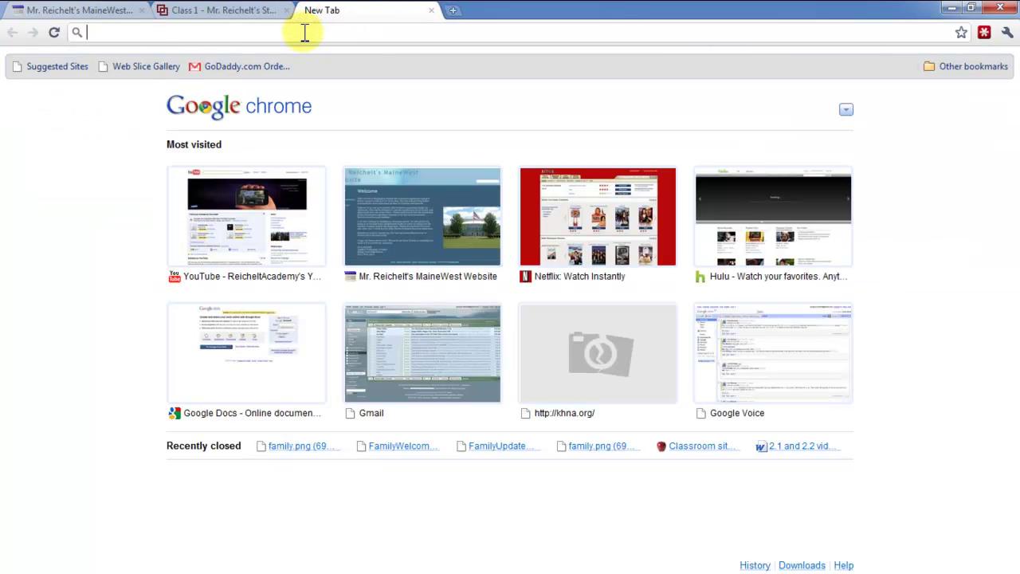
type("google")
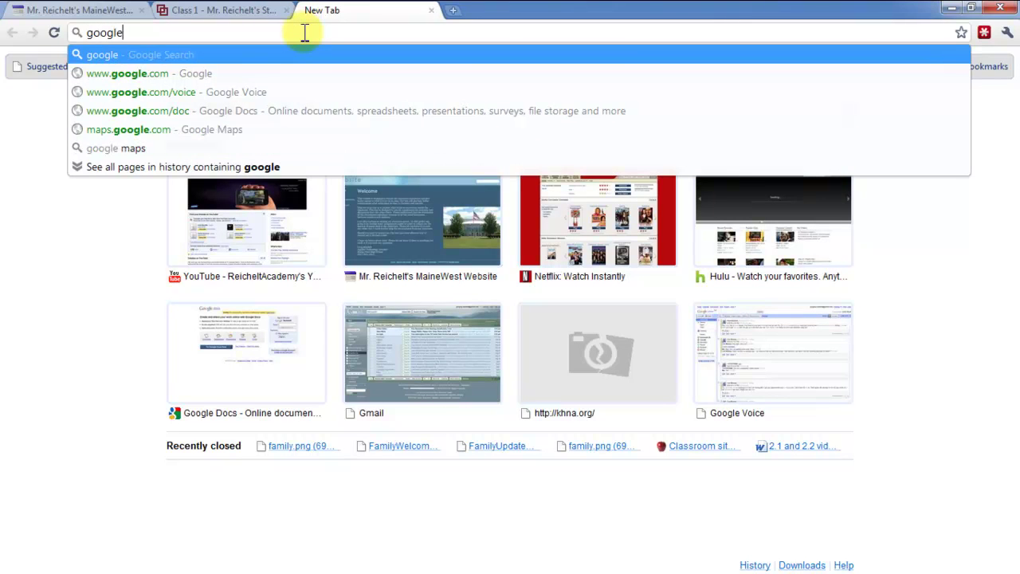
type(".com/cal")
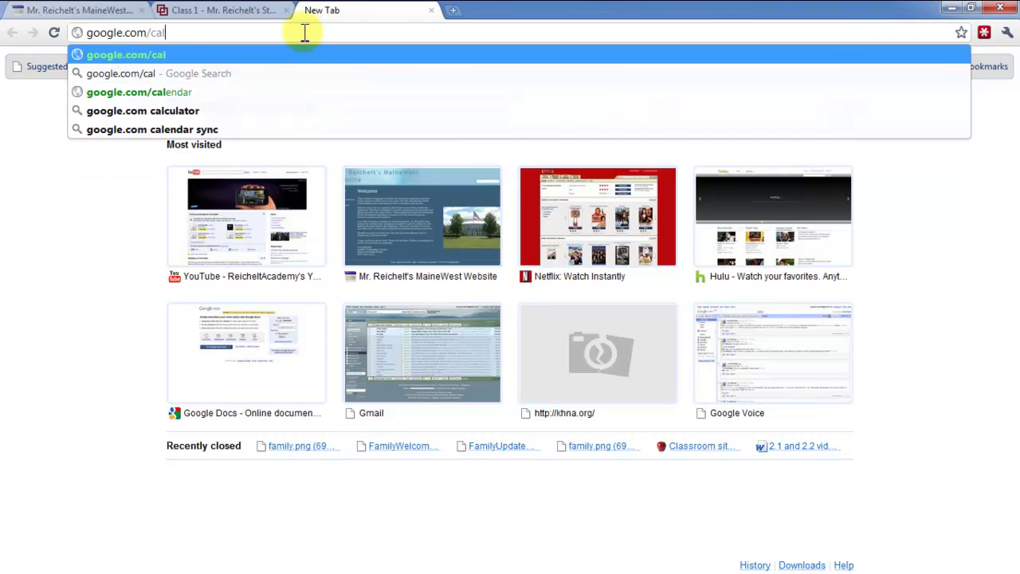
type("endar")
key("Return")
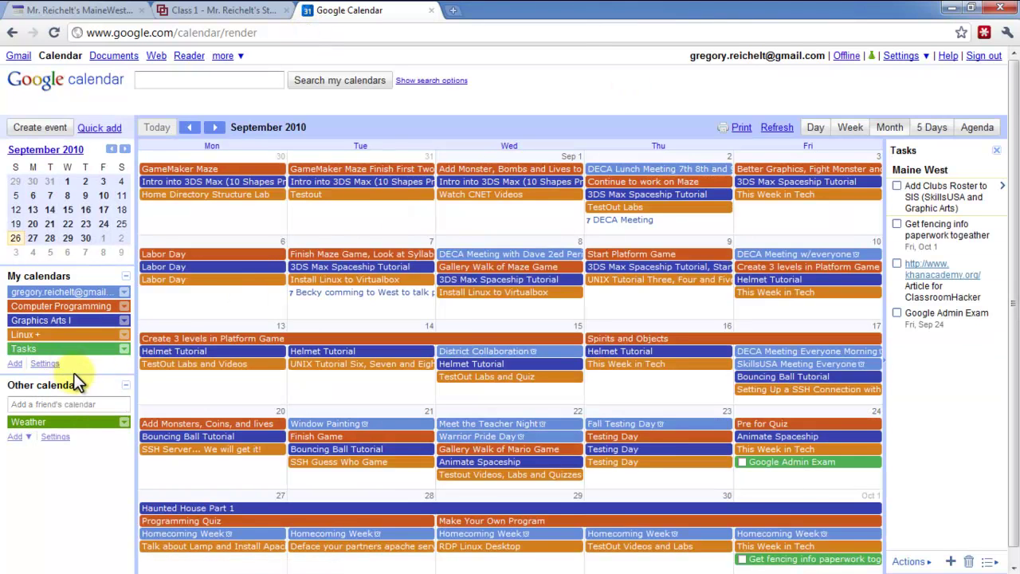
left_click(16, 364)
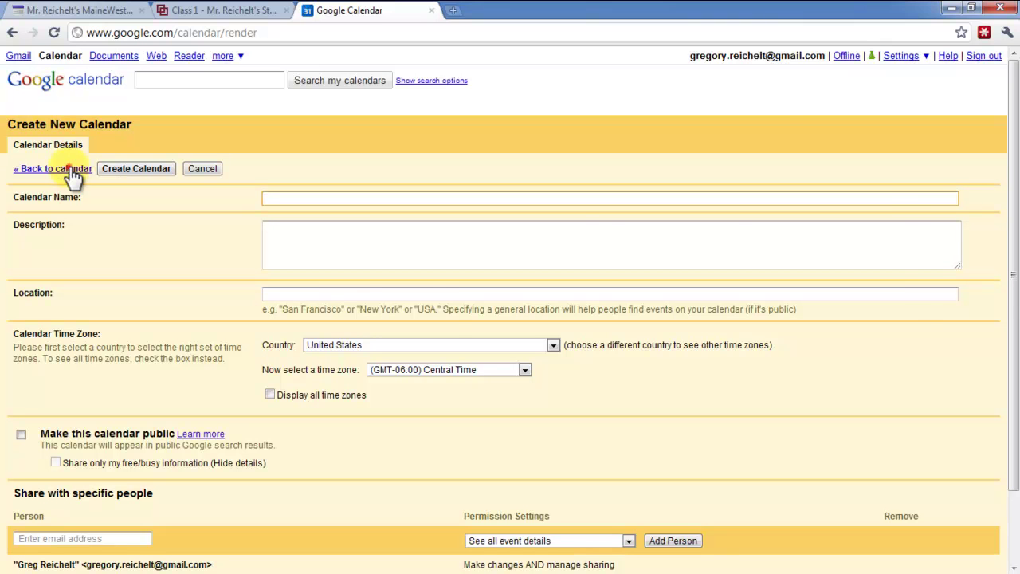
left_click(69, 169)
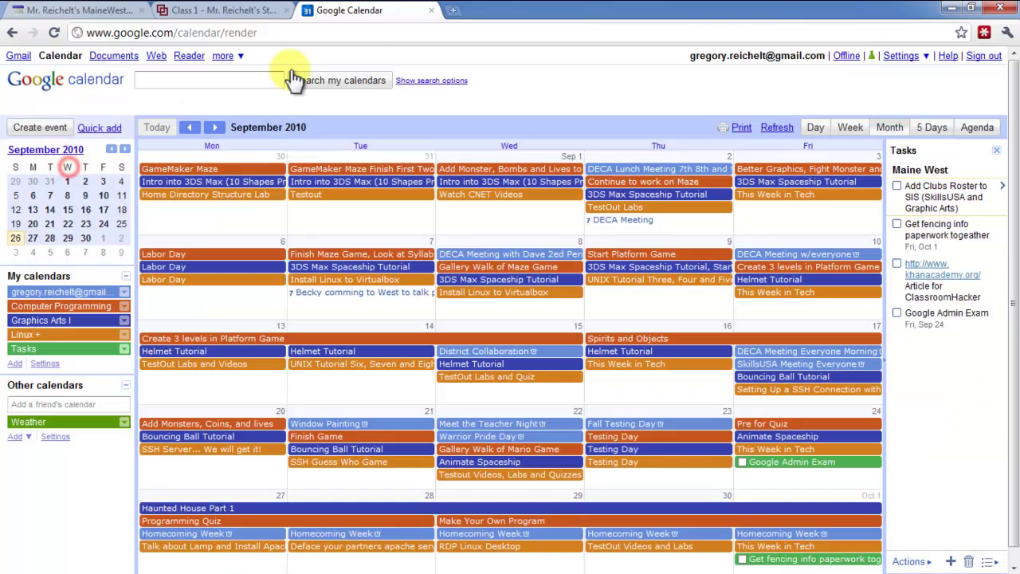
left_click(431, 11)
- Choose the Graphics Arts I calendar to embed in the page body and set its view to Agenda
left_click(300, 285)
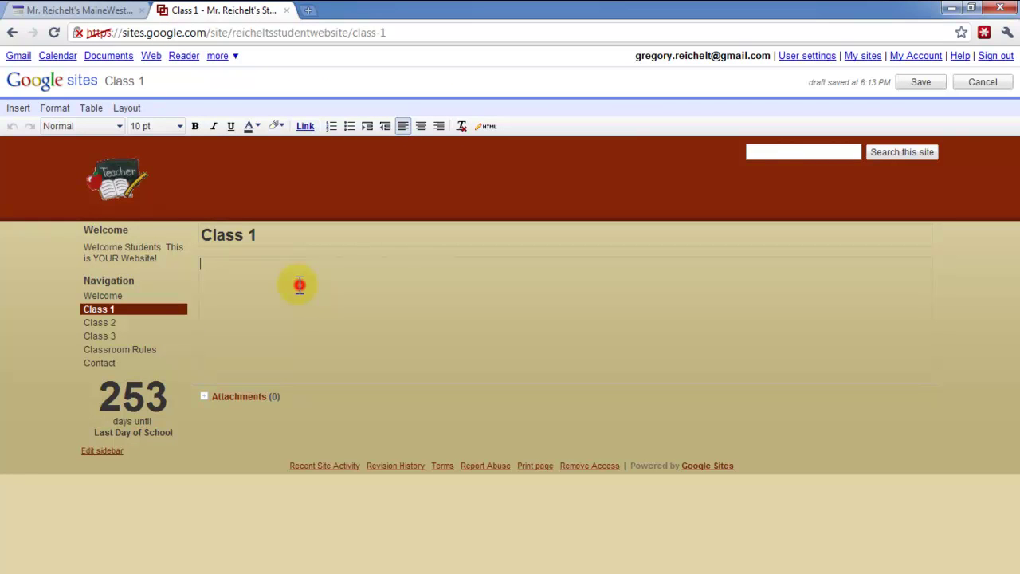
left_click(21, 108)
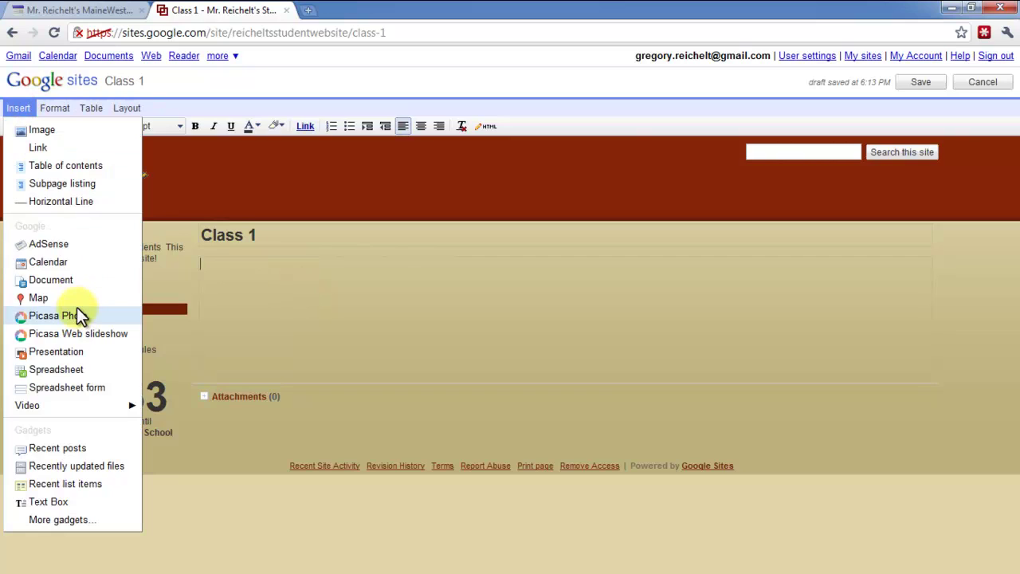
left_click(76, 266)
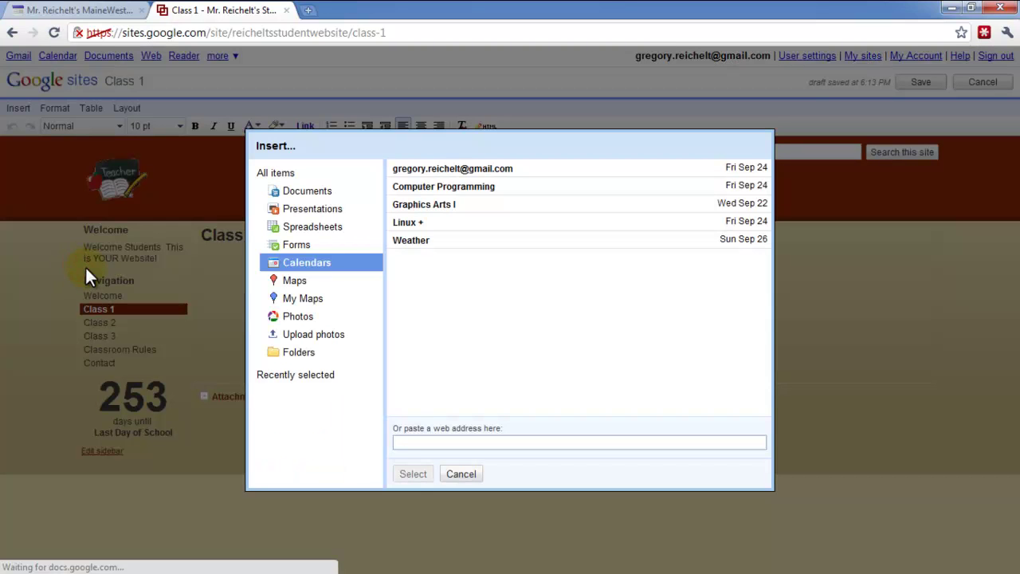
left_click(425, 205)
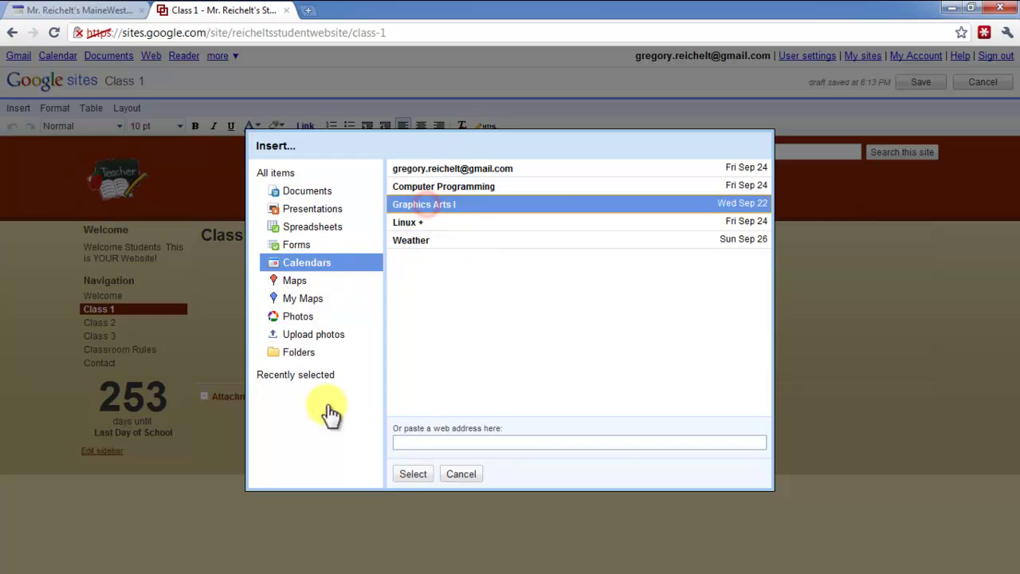
left_click(412, 473)
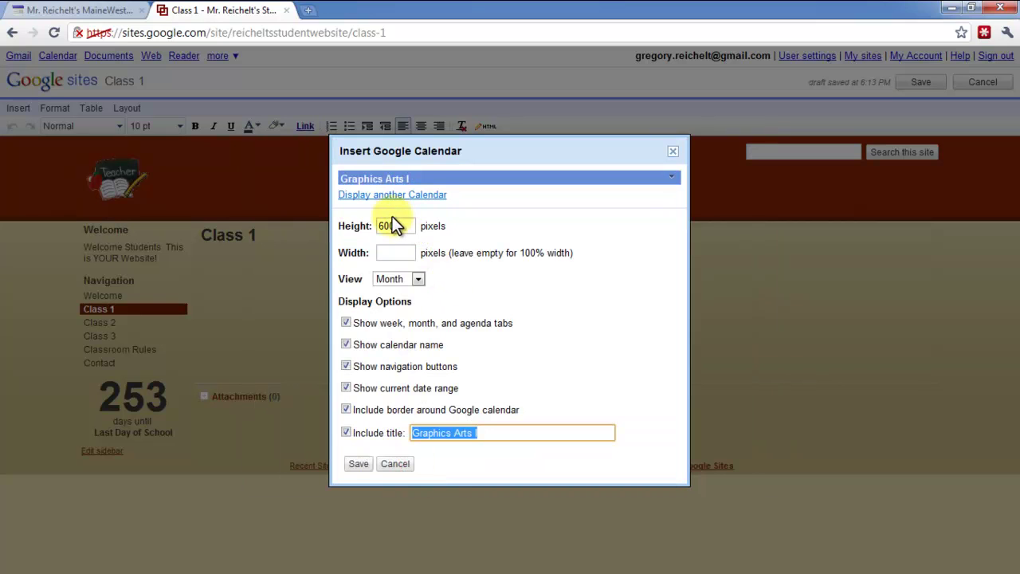
left_click(390, 287)
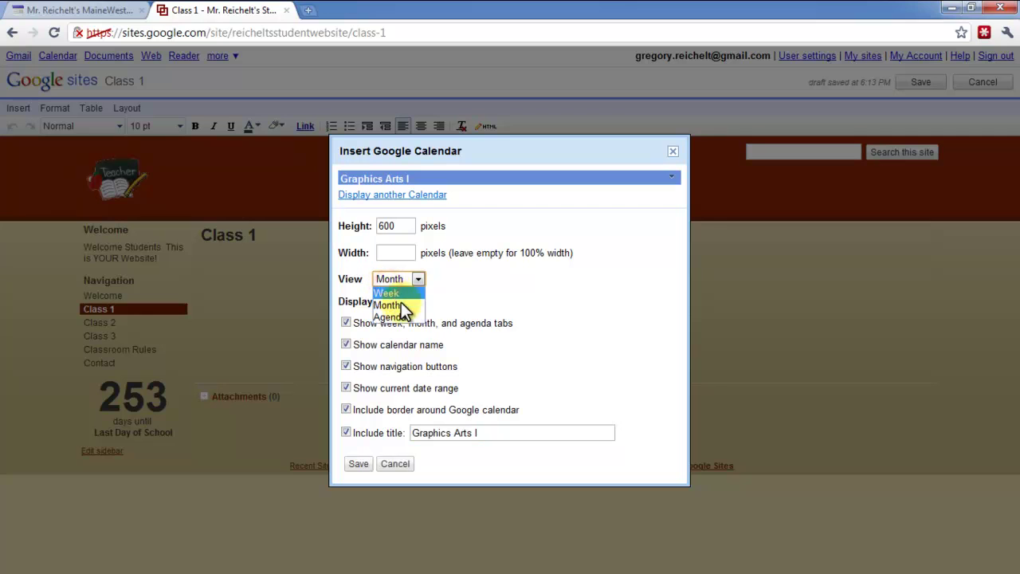
left_click(409, 316)
- Insert the configured Graphics Arts I agenda calendar into the Class 1 page
left_click(358, 465)
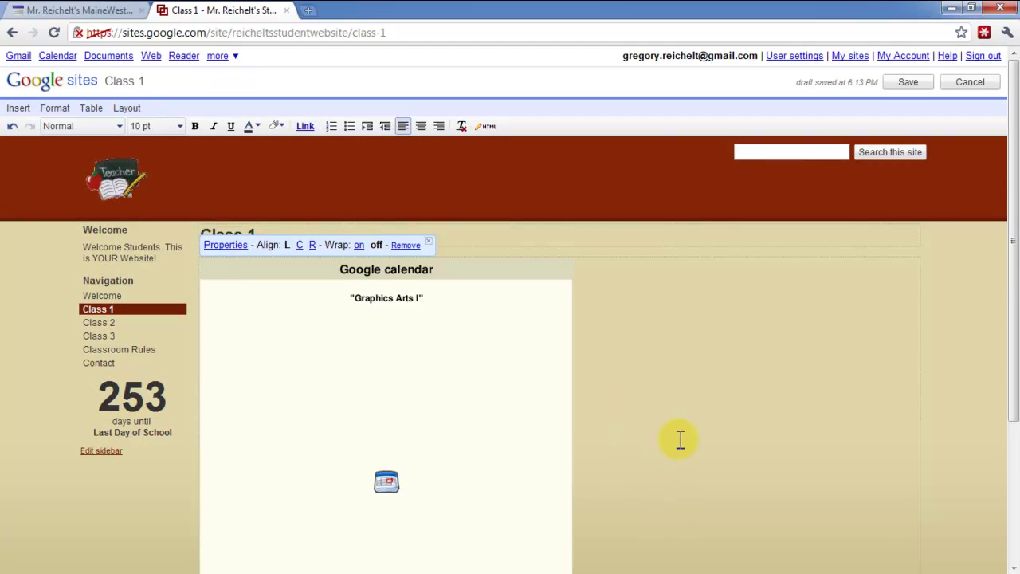
scroll(680, 440, "down", 2)
scroll(527, 421, "up", 1)
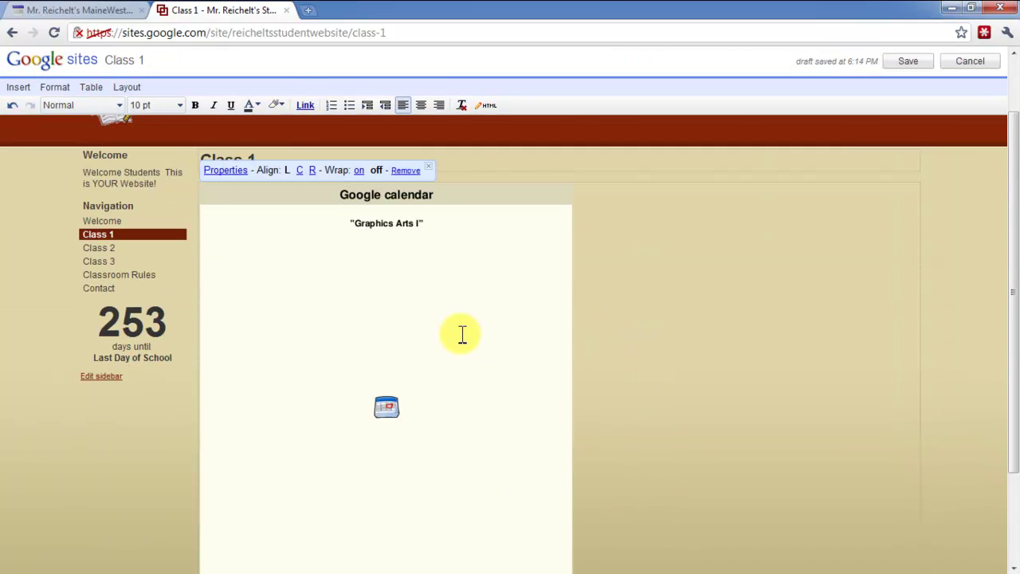
- Right-align the calendar gadget and turn on text wrapping beside it
left_click(518, 319)
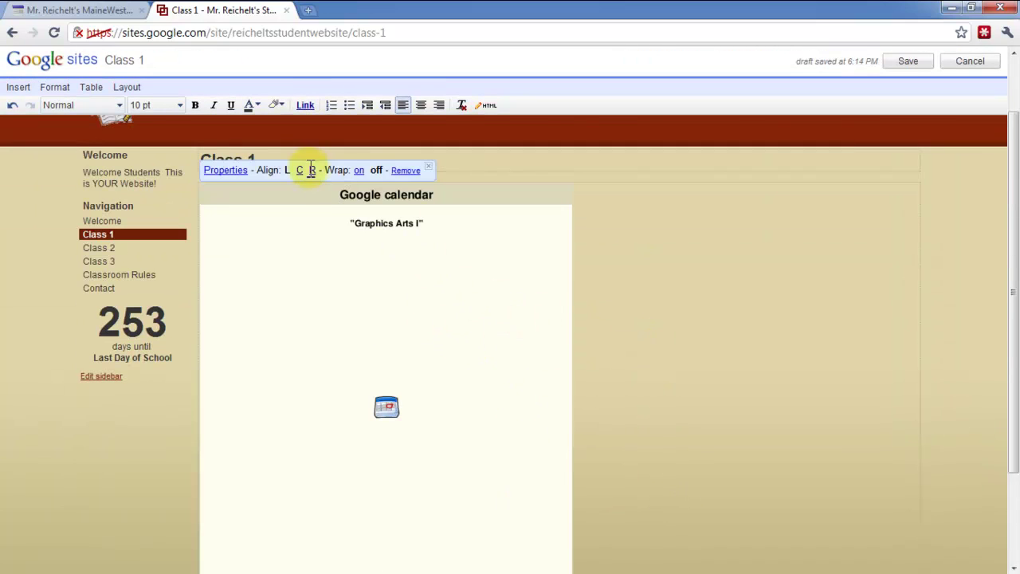
left_click(312, 169)
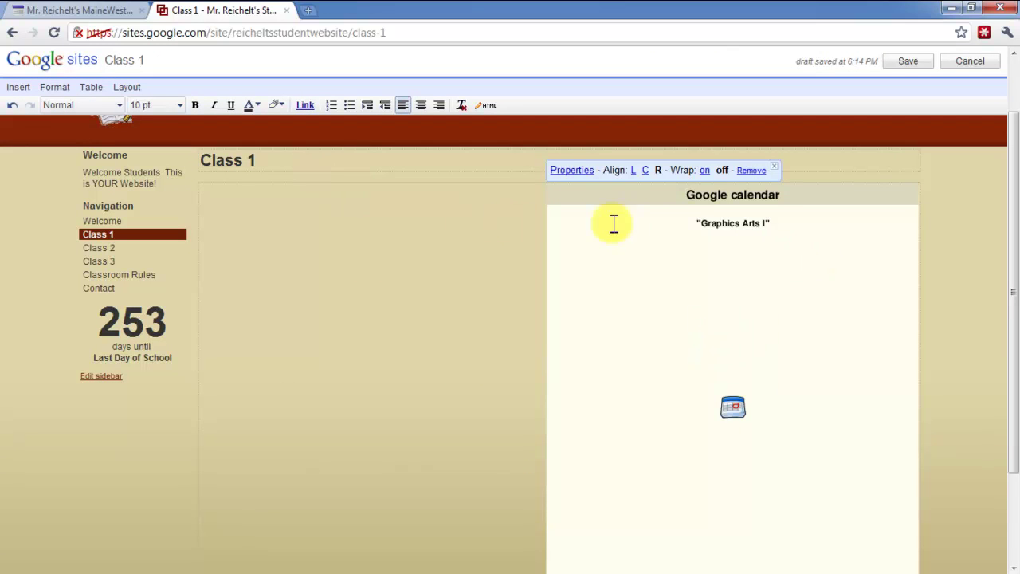
left_click(644, 171)
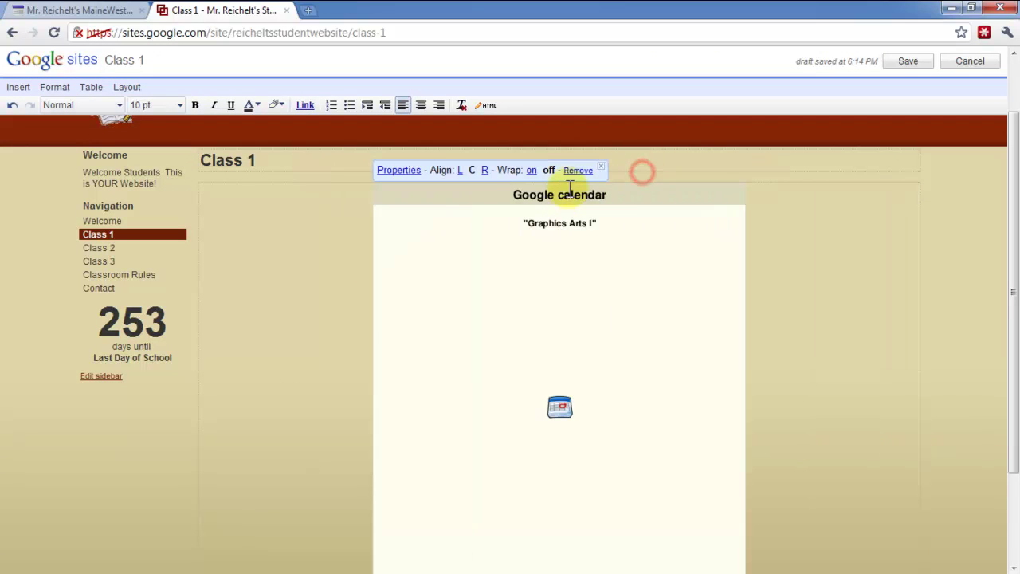
left_click(482, 173)
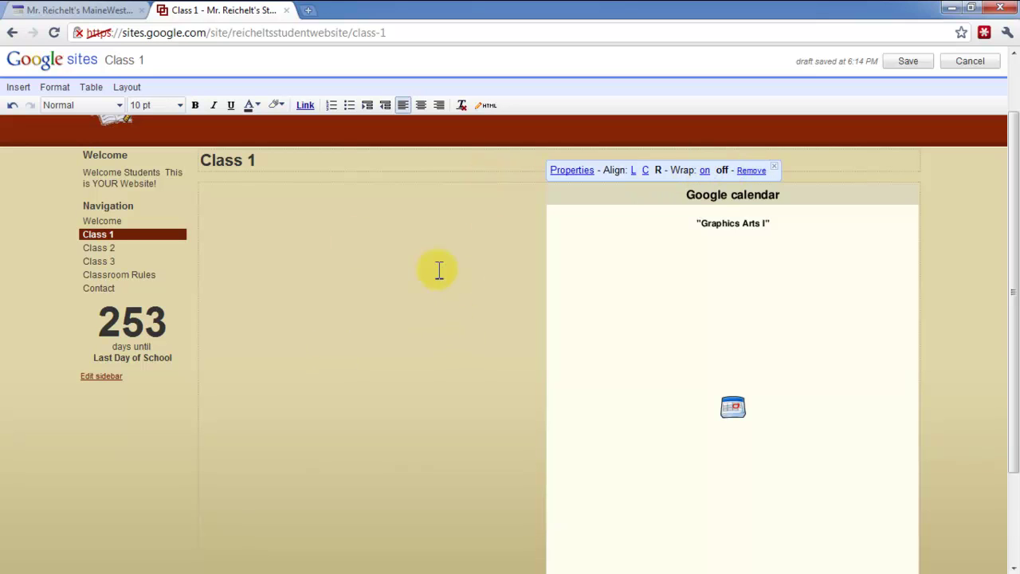
left_click(705, 170)
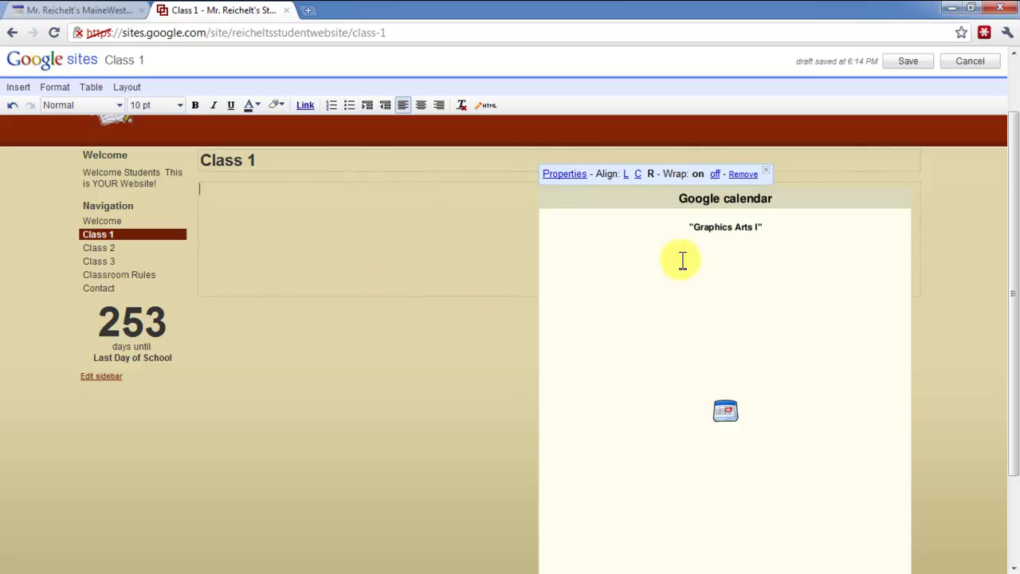
- Save the Class 1 page and review the published agenda listing the Haunted House lessons
left_click(910, 61)
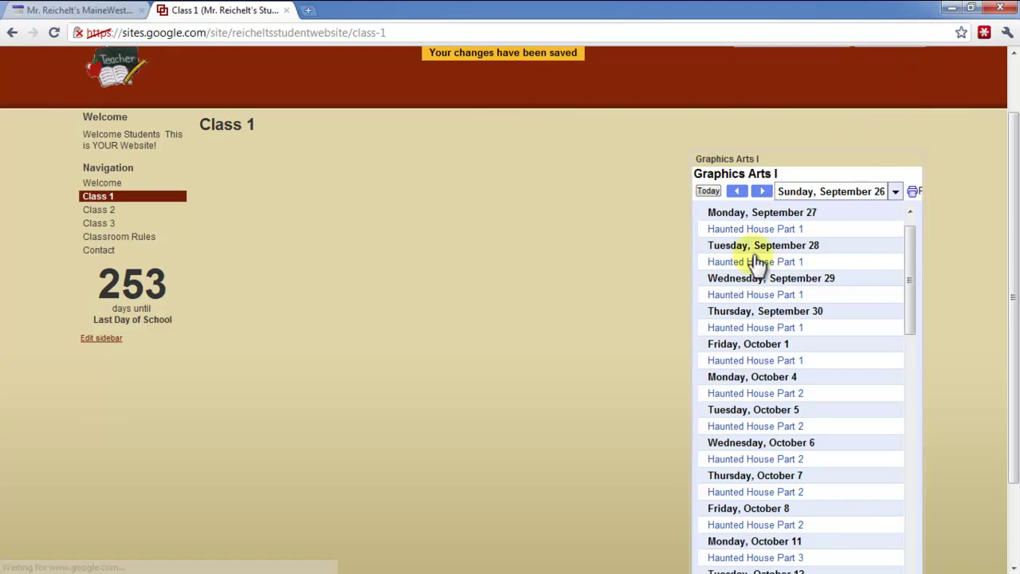
scroll(650, 381, "down", 3)
scroll(650, 381, "up", 3)
scroll(649, 381, "down", 1)
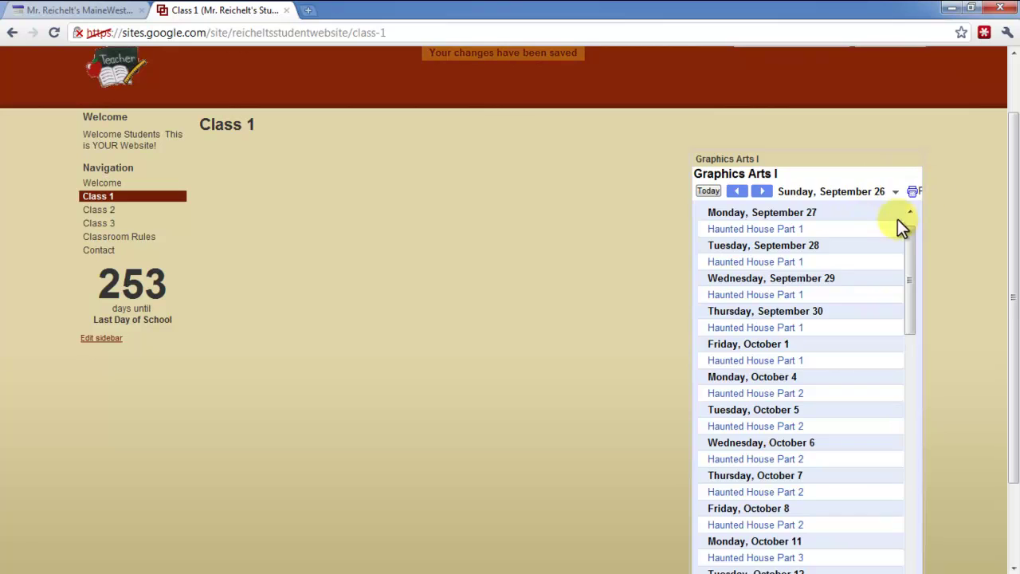
scroll(899, 231, "down", 3)
scroll(913, 259, "up", 2)
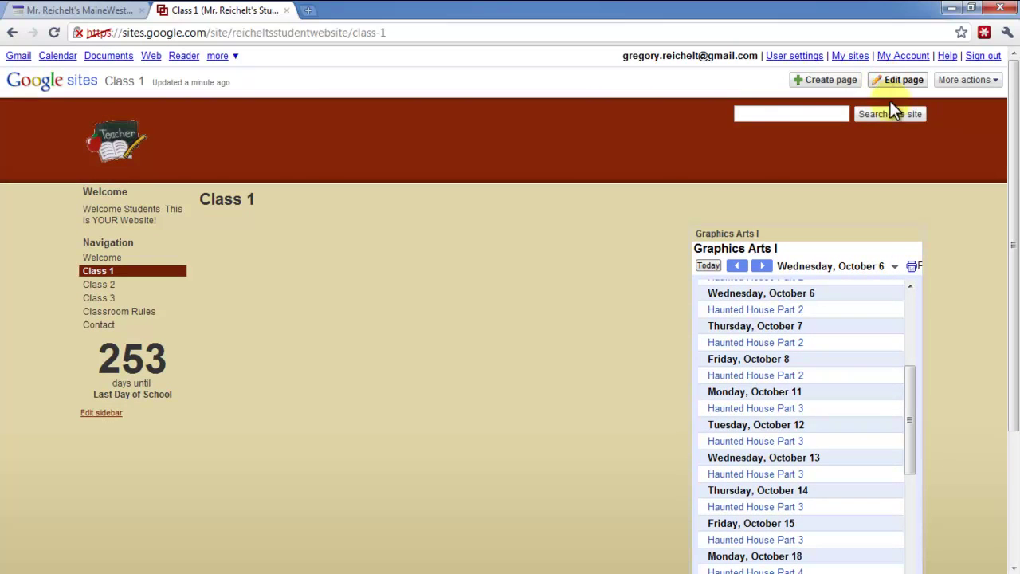
- Set the calendar gadget to 400 pixels high and 400 wide, then save the page
left_click(909, 83)
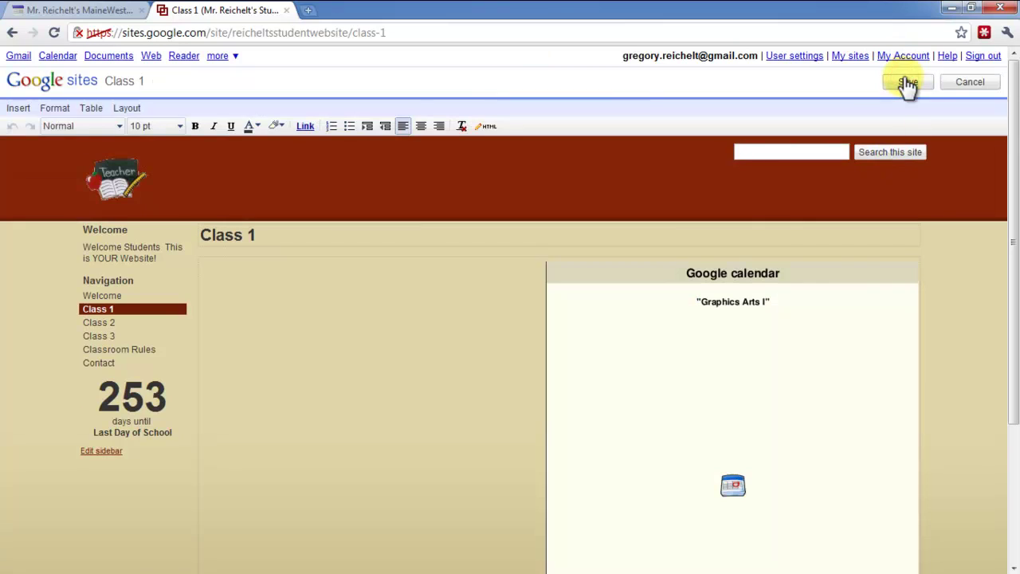
left_click(683, 333)
scroll(693, 327, "down", 2)
scroll(638, 207, "up", 1)
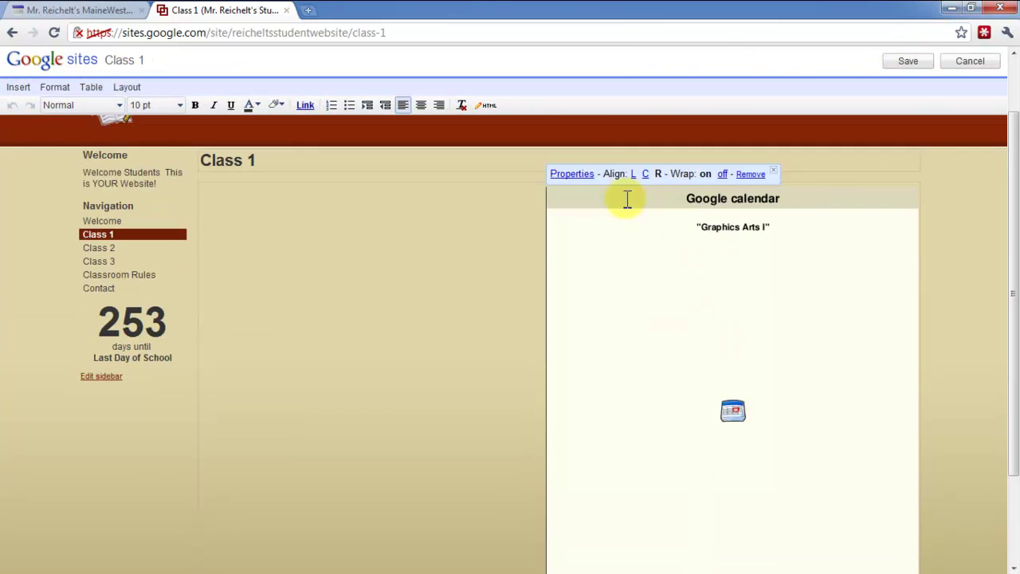
left_click(584, 174)
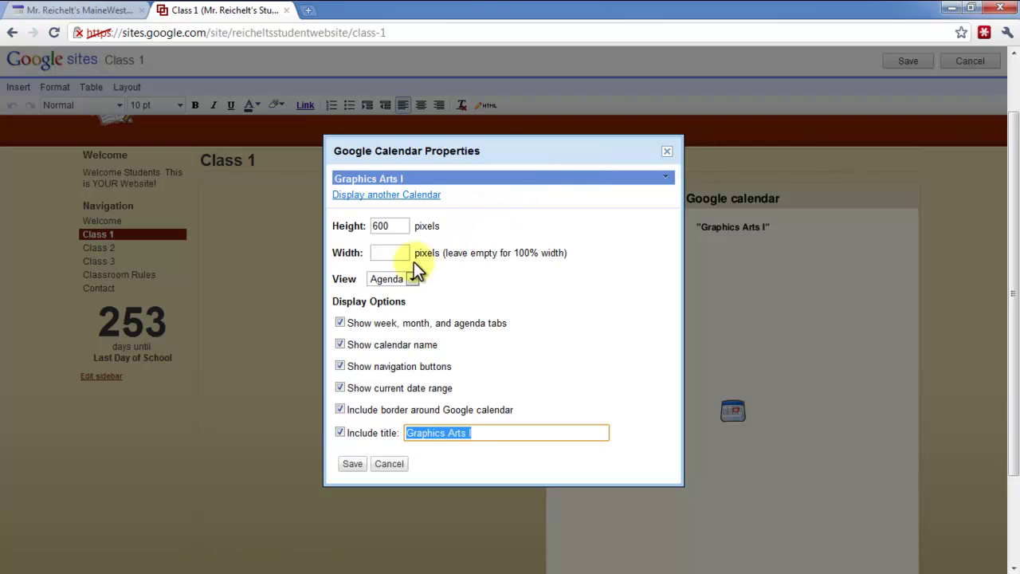
left_click(389, 253)
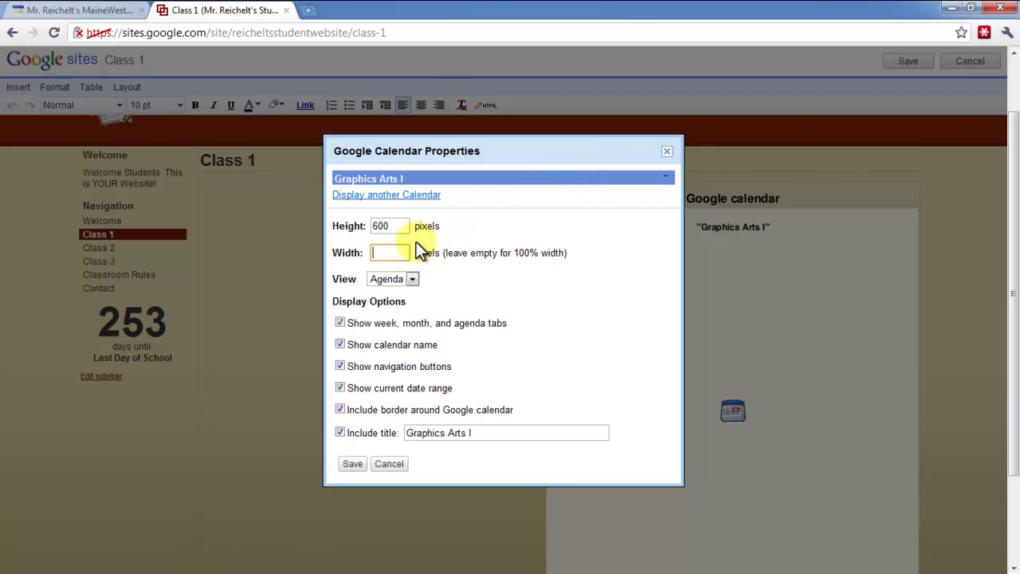
left_click_drag(399, 226, 338, 226)
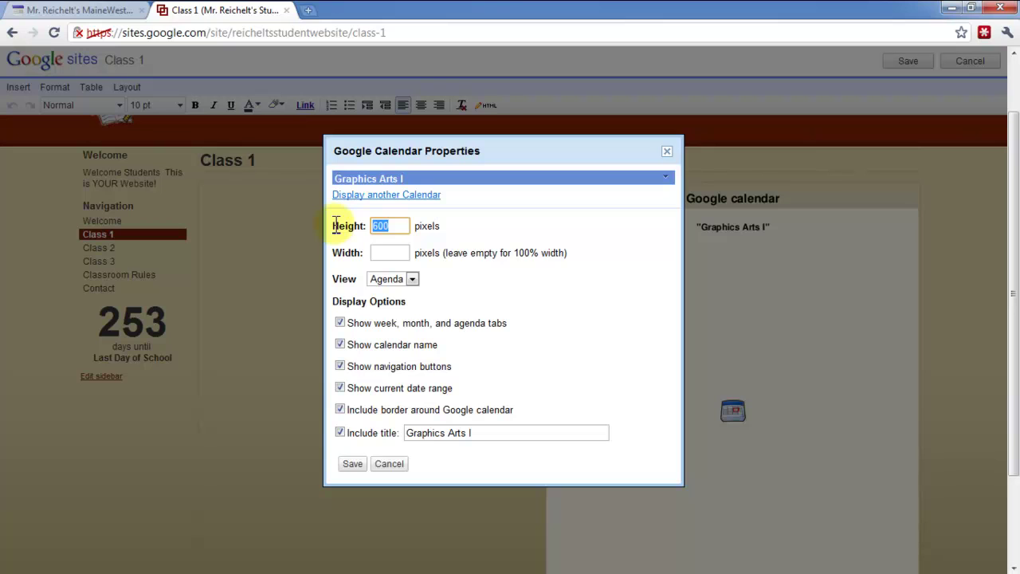
type("400")
left_click(382, 253)
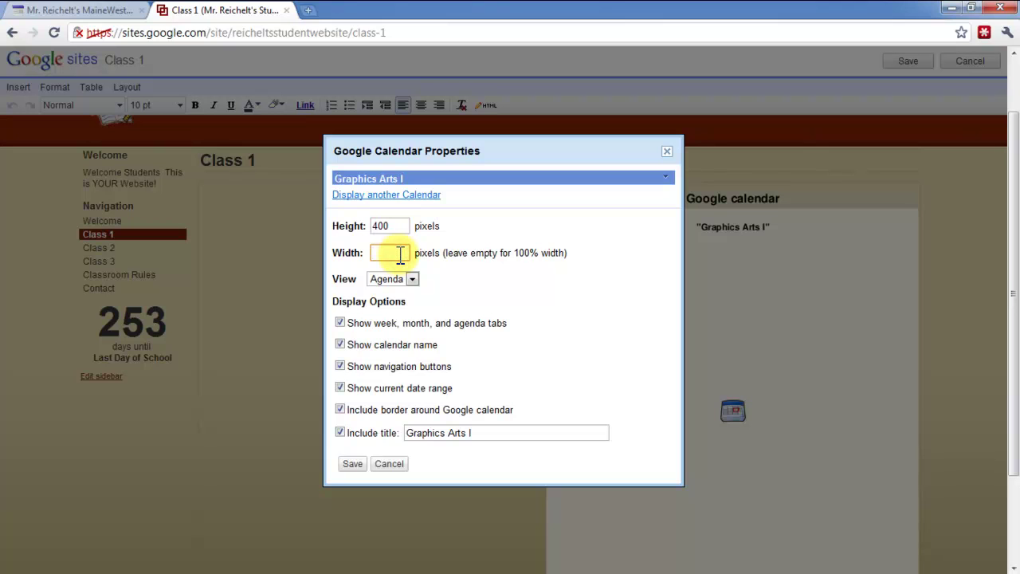
type("400")
left_click(352, 464)
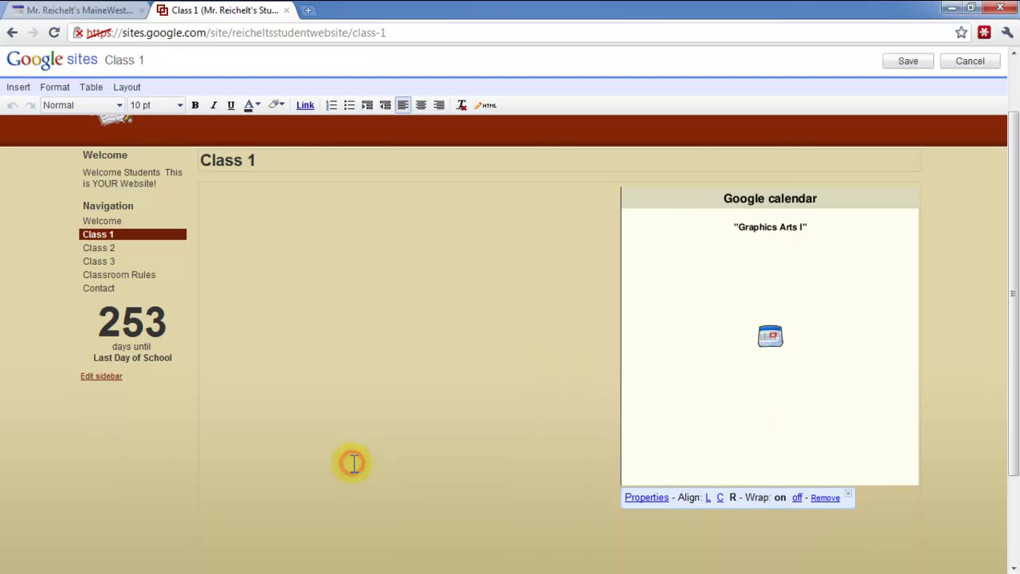
scroll(825, 200, "up", 1)
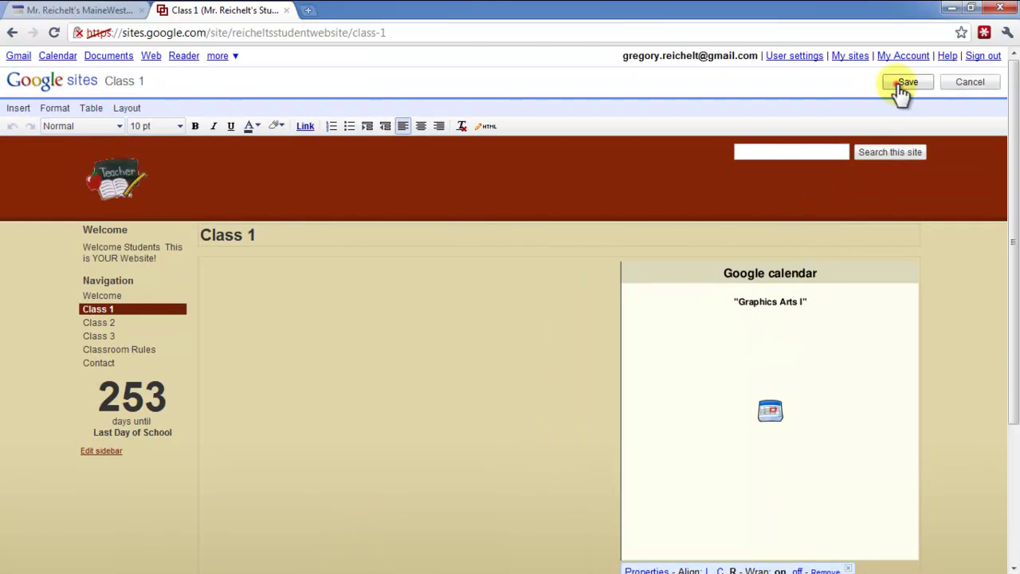
left_click(900, 92)
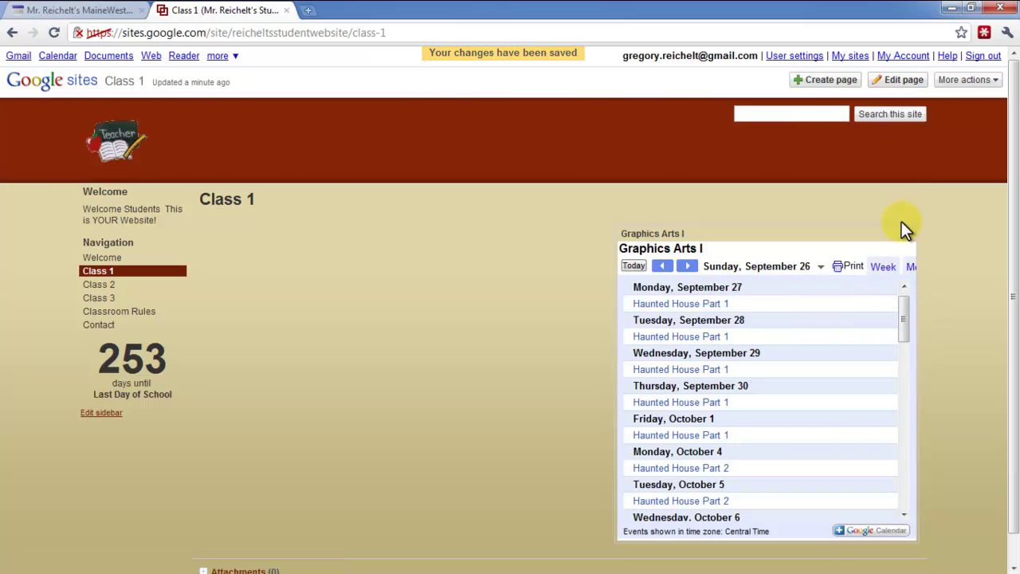
- Widen the calendar gadget to 600 pixels and save the page again
left_click(897, 81)
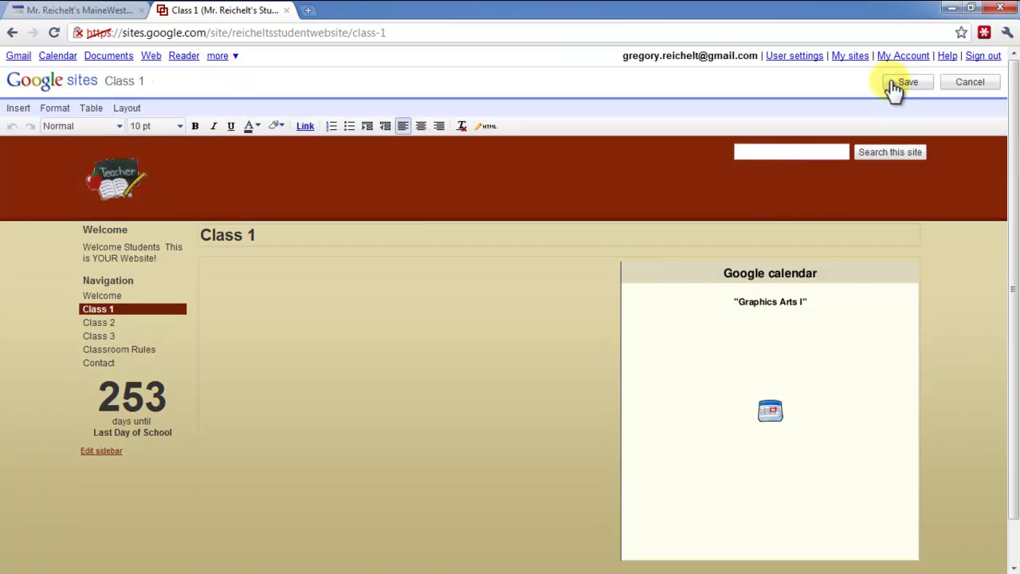
left_click(693, 351)
left_click(648, 249)
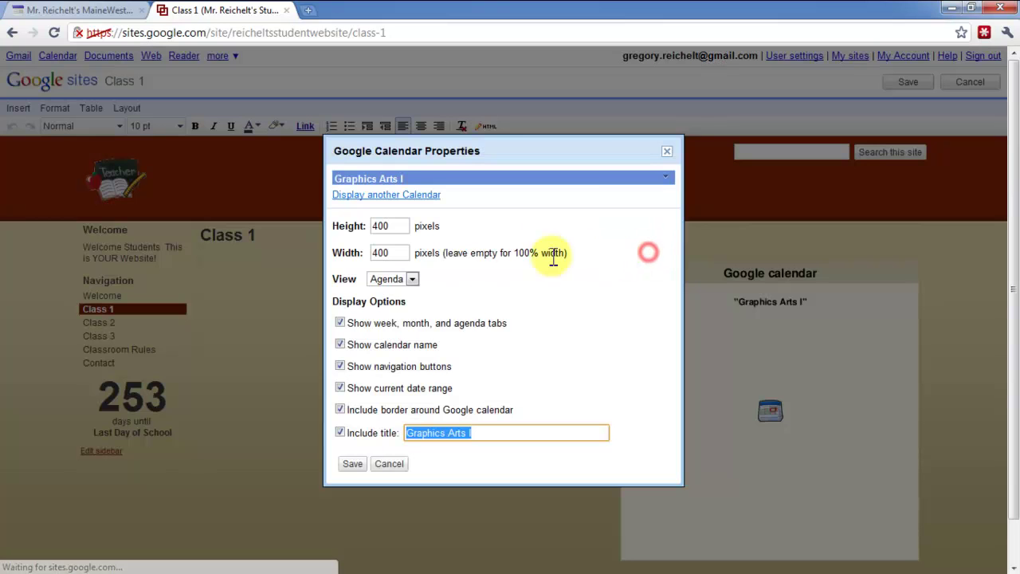
double_click(402, 253)
type("600")
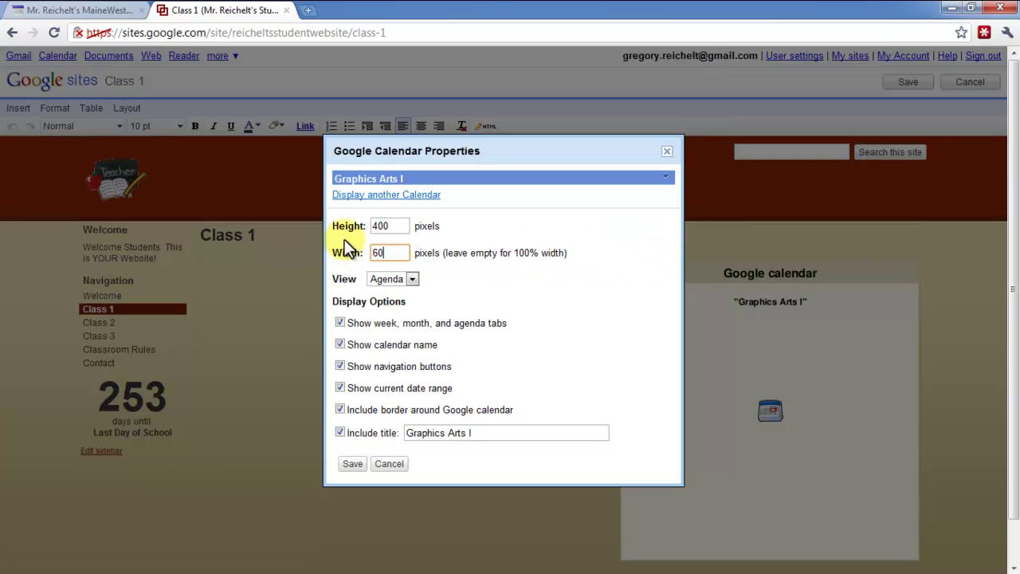
left_click(354, 468)
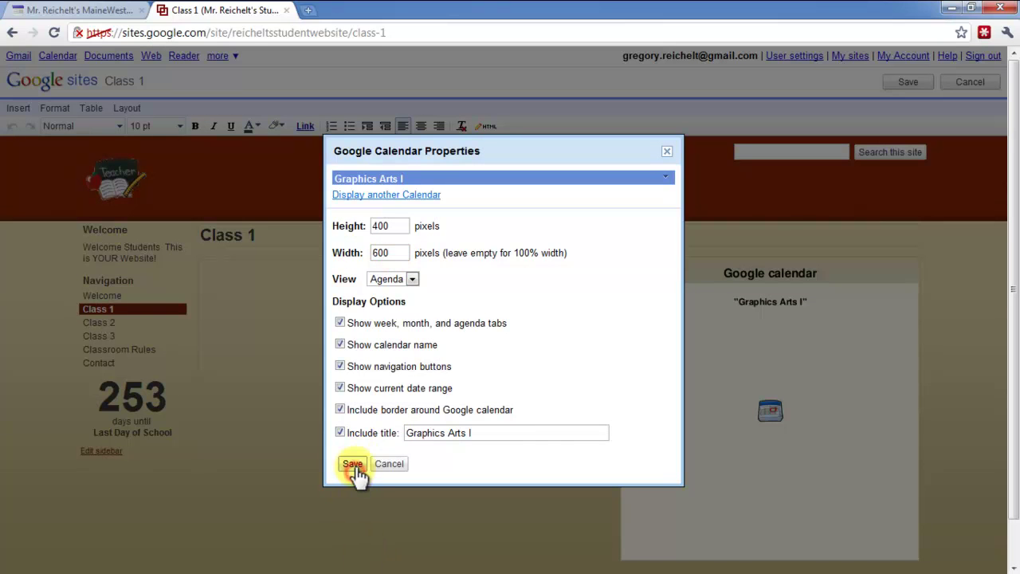
left_click(906, 85)
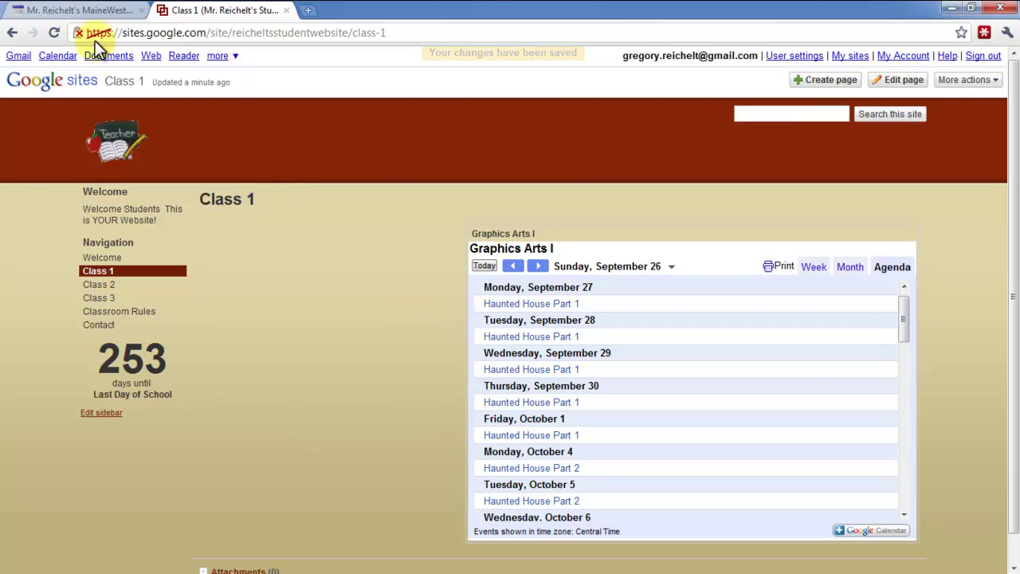
- Compare with the calendar on the older MaineWest Graphic Arts I page, then return to Class 1
left_click(79, 10)
left_click(88, 197)
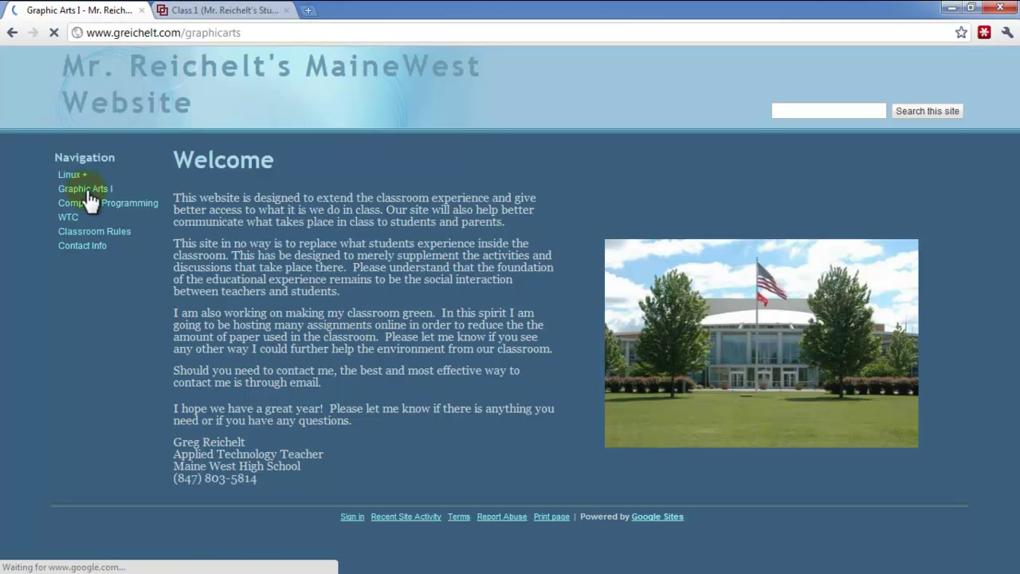
scroll(466, 399, "down", 2)
scroll(474, 395, "up", 2)
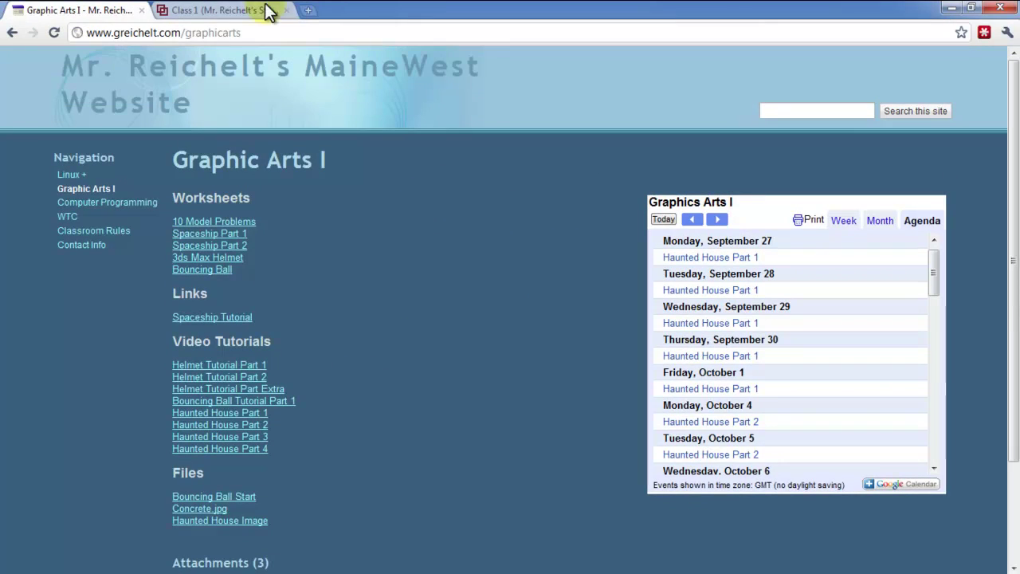
left_click(240, 11)
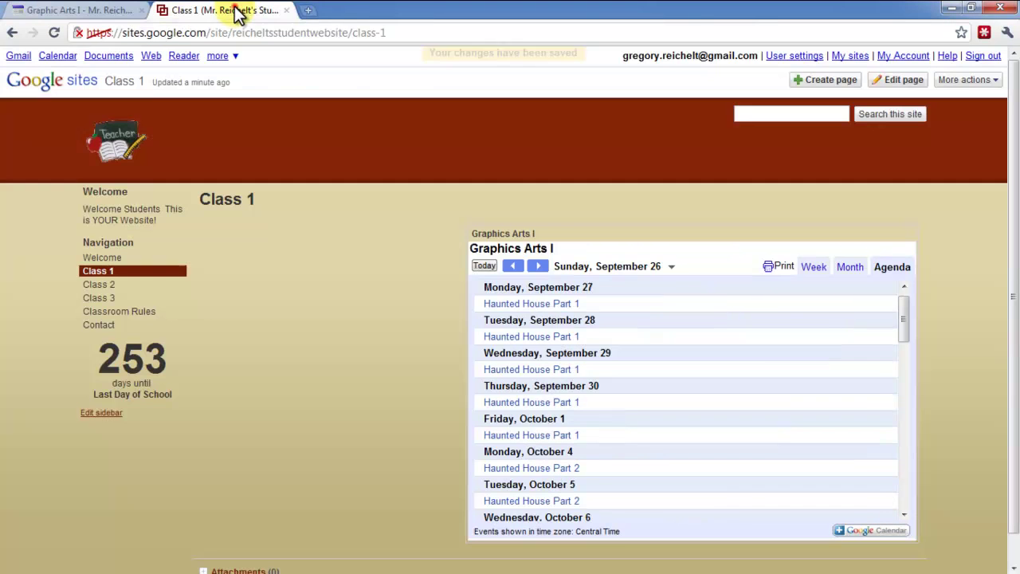
- In the editor, type 'Worksheets' at the start of the content beside the calendar
left_click(917, 82)
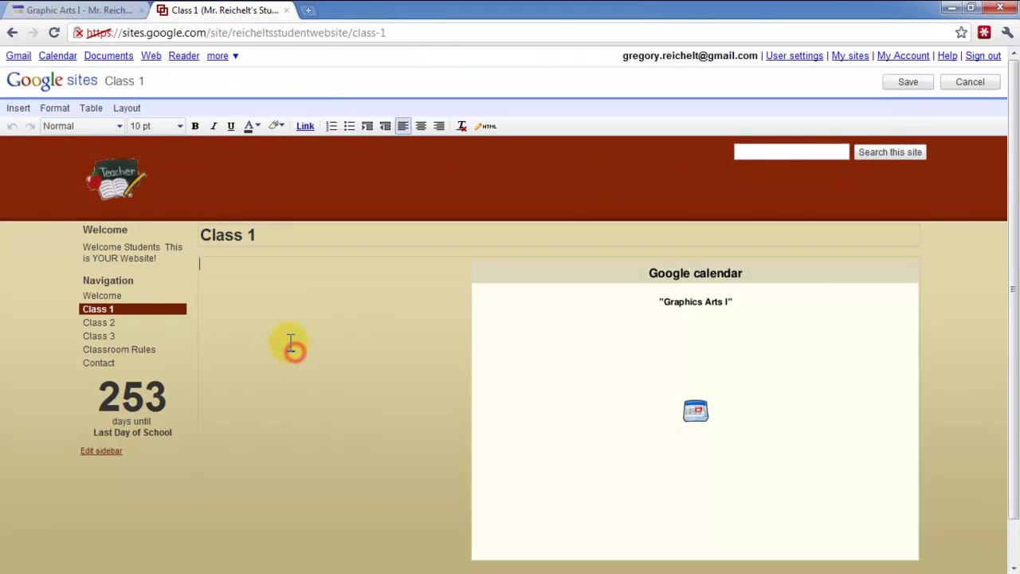
left_click(291, 345)
type("Worksheets")
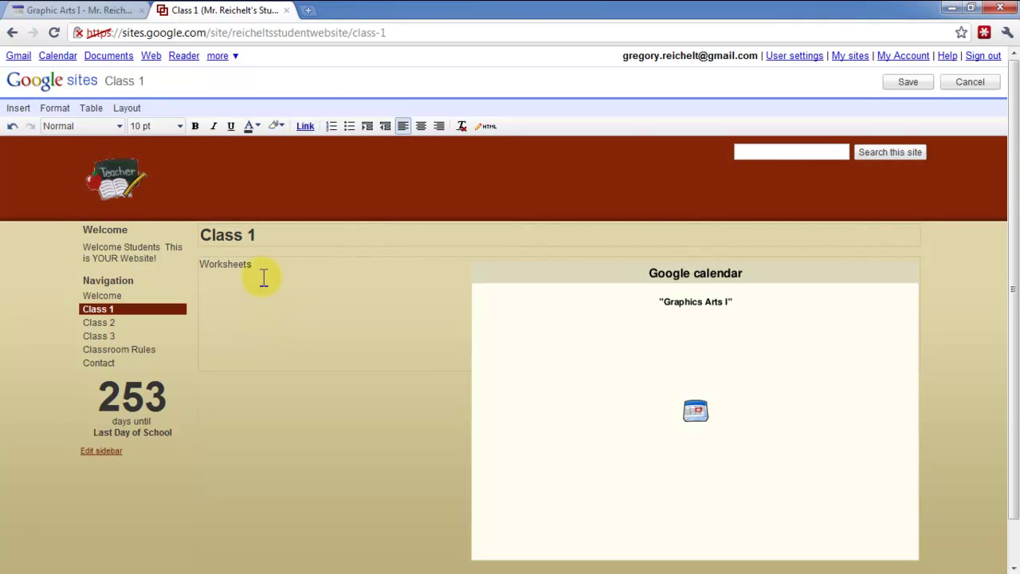
left_click_drag(264, 266, 177, 267)
left_click(259, 266)
left_click_drag(282, 273, 191, 275)
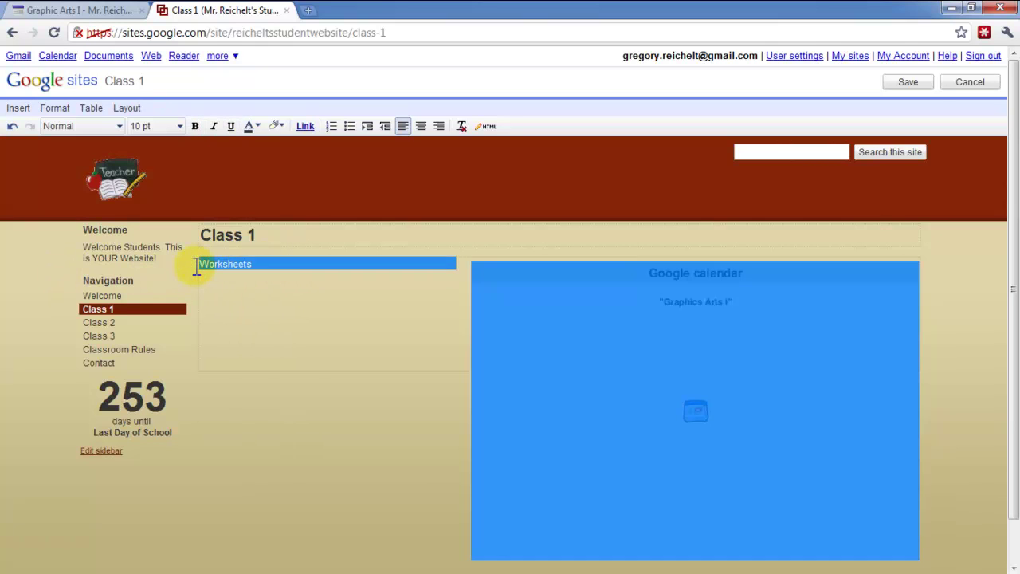
left_click(200, 266)
- Replace 'Worksheets' with 'Links', then add and select 'Google' on the line below
scroll(276, 278, "down", 1)
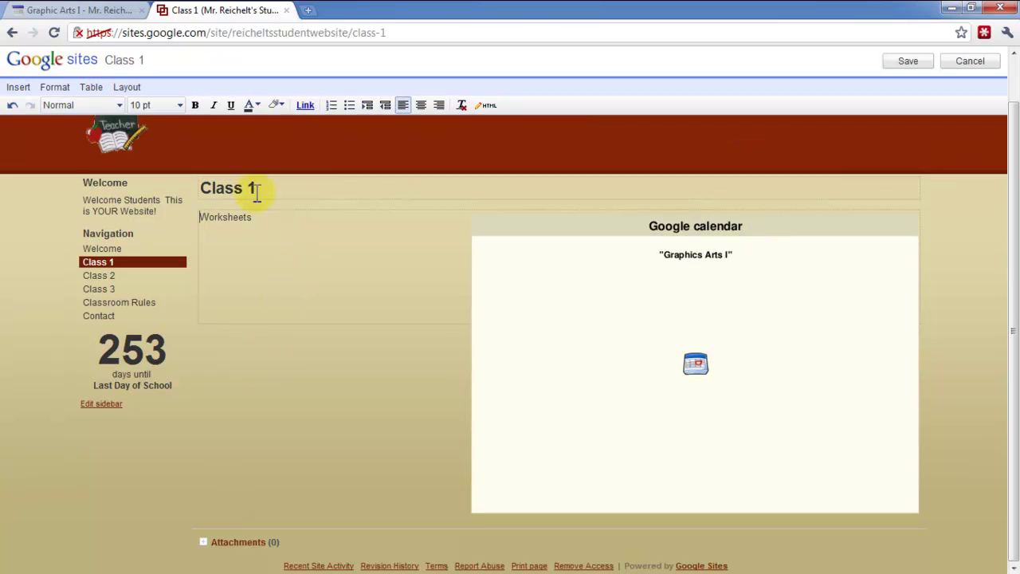
left_click_drag(253, 217, 205, 223)
type("Links")
key("Return")
type("Google")
left_click_drag(231, 241, 201, 243)
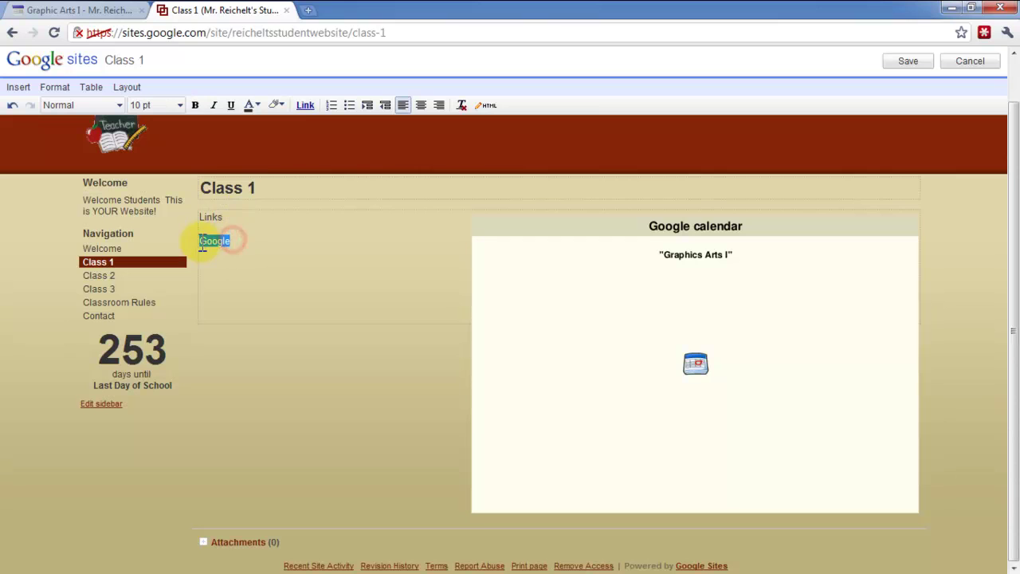
left_click(305, 104)
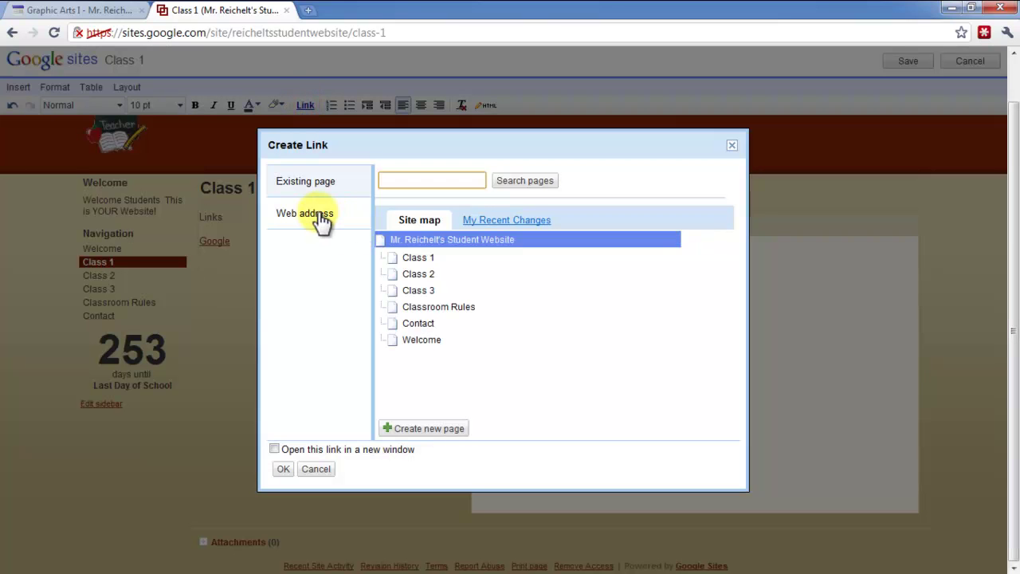
left_click(322, 222)
left_click(415, 199)
type("h")
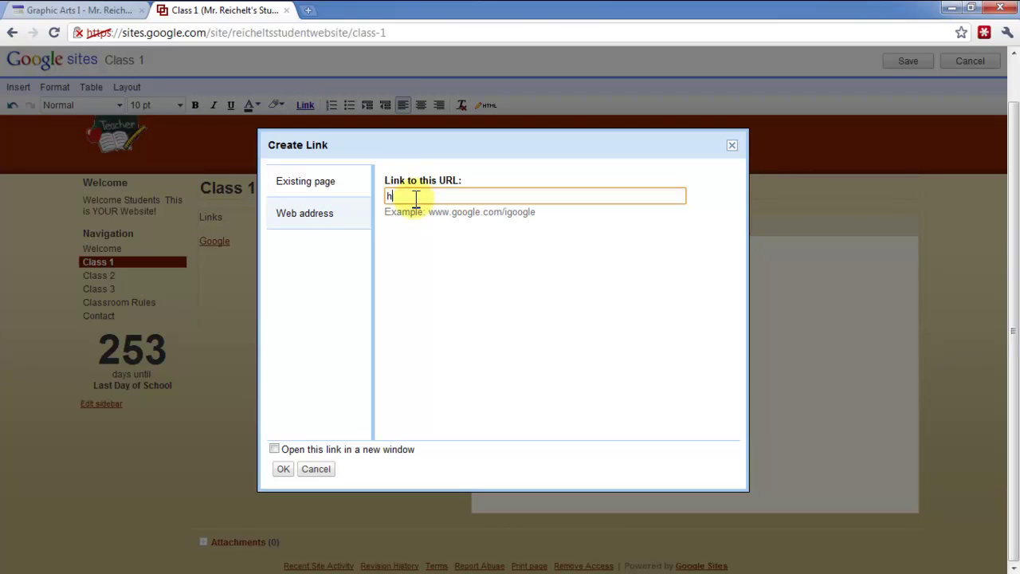
type("ttp://www.google.com")
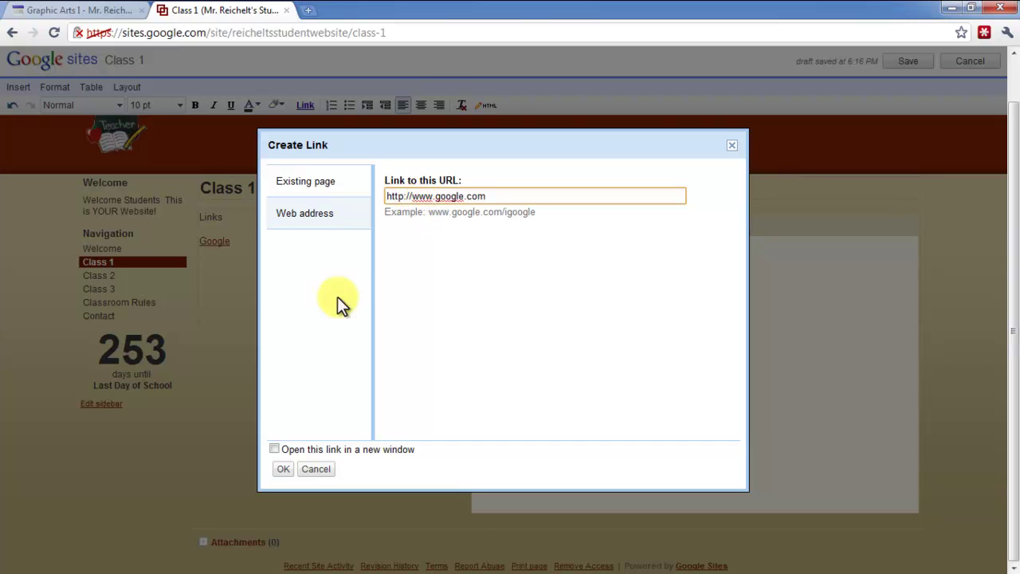
left_click(274, 451)
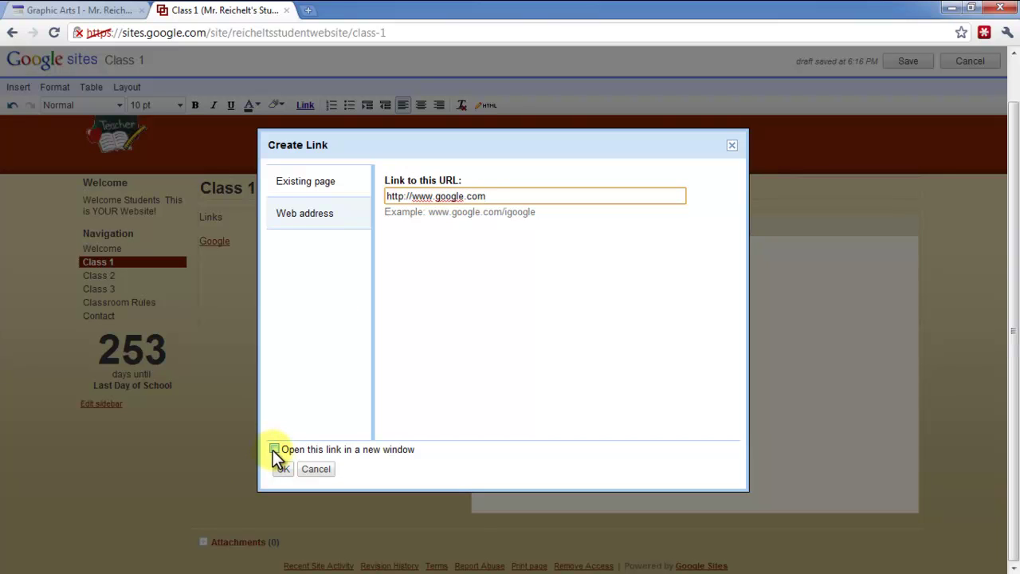
left_click(274, 451)
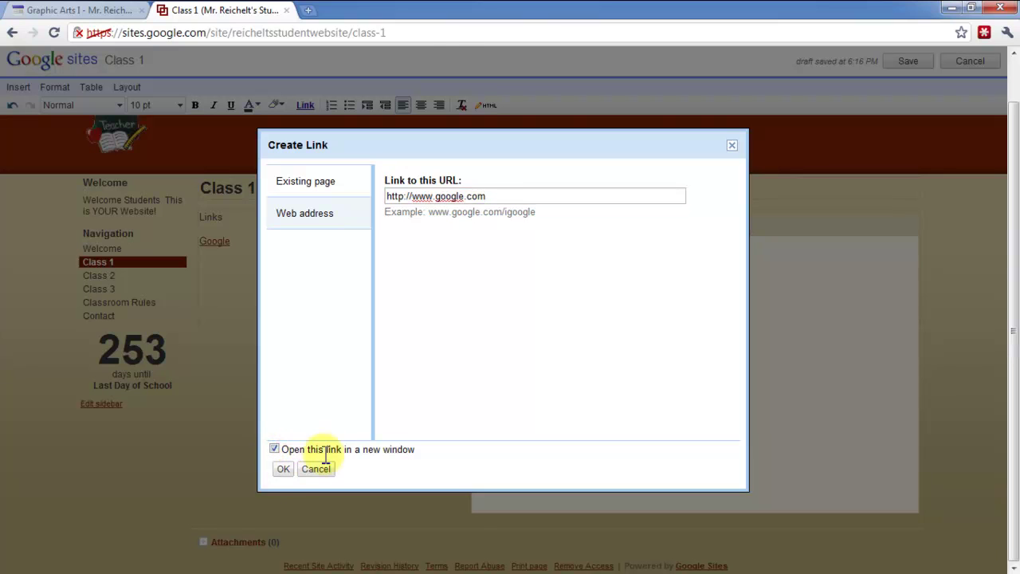
left_click(283, 470)
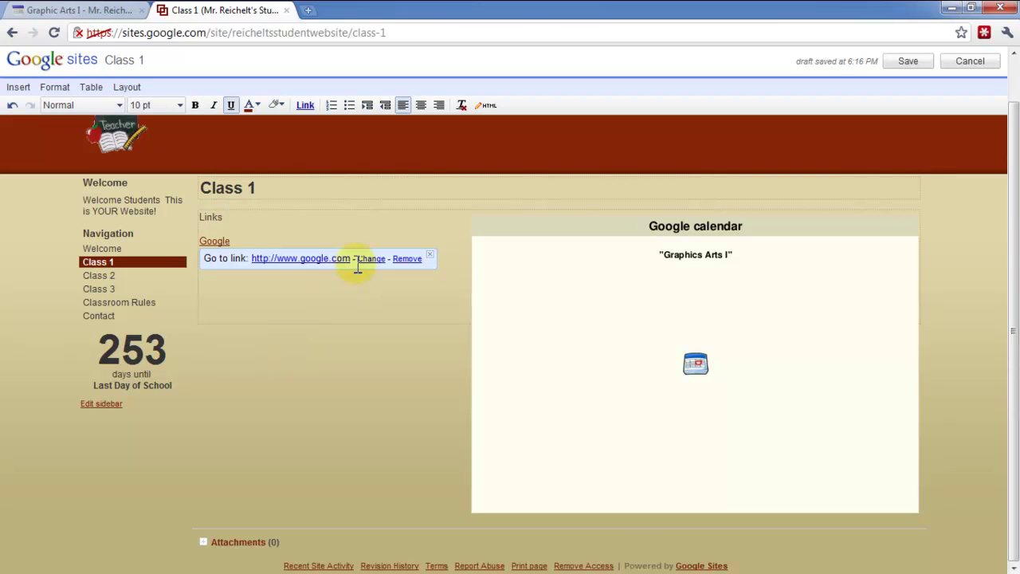
- Type 'Contact' on a new line under Google and link it to the site's Contact page
left_click(267, 239)
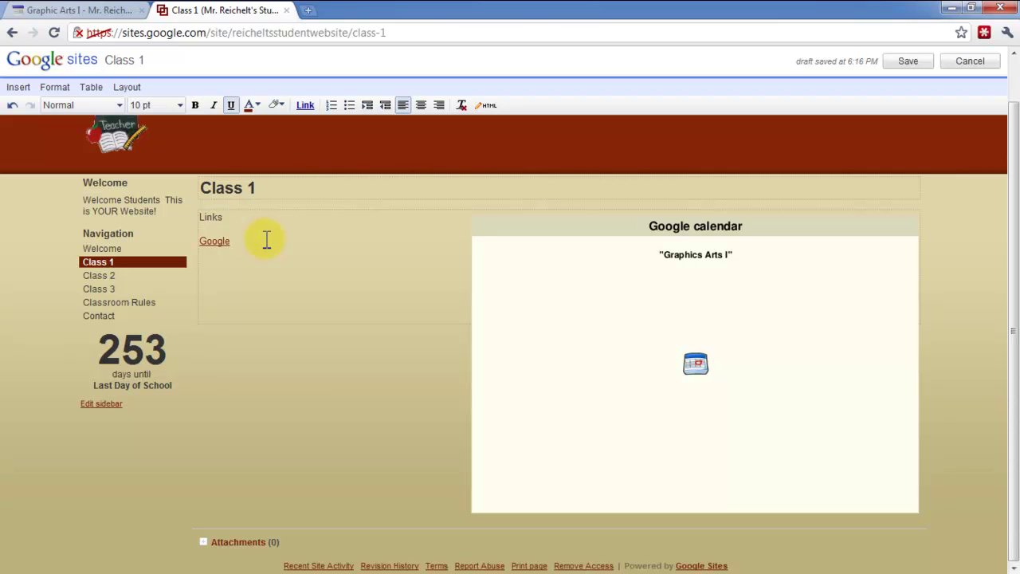
key("Return")
type("Contact")
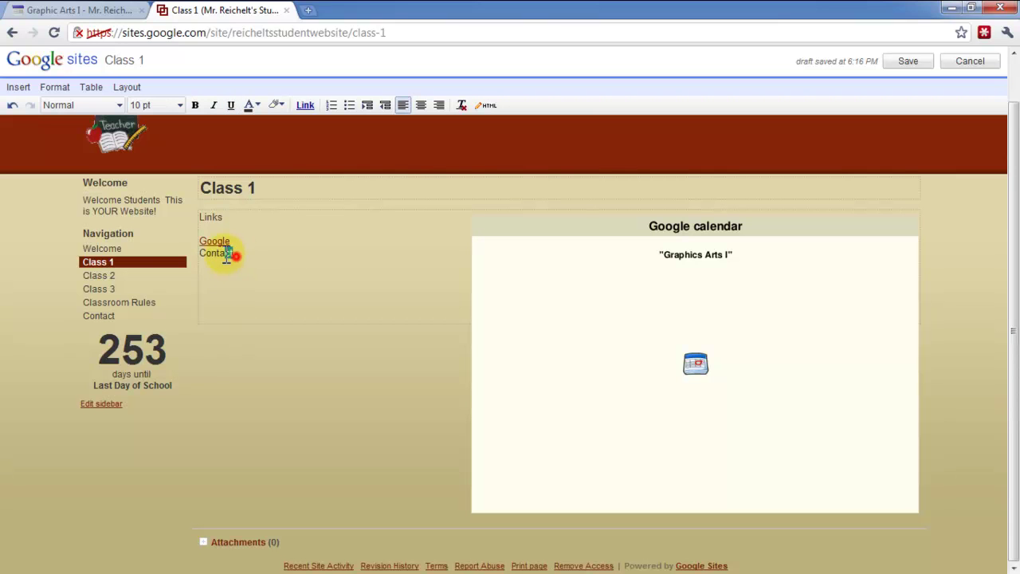
double_click(226, 252)
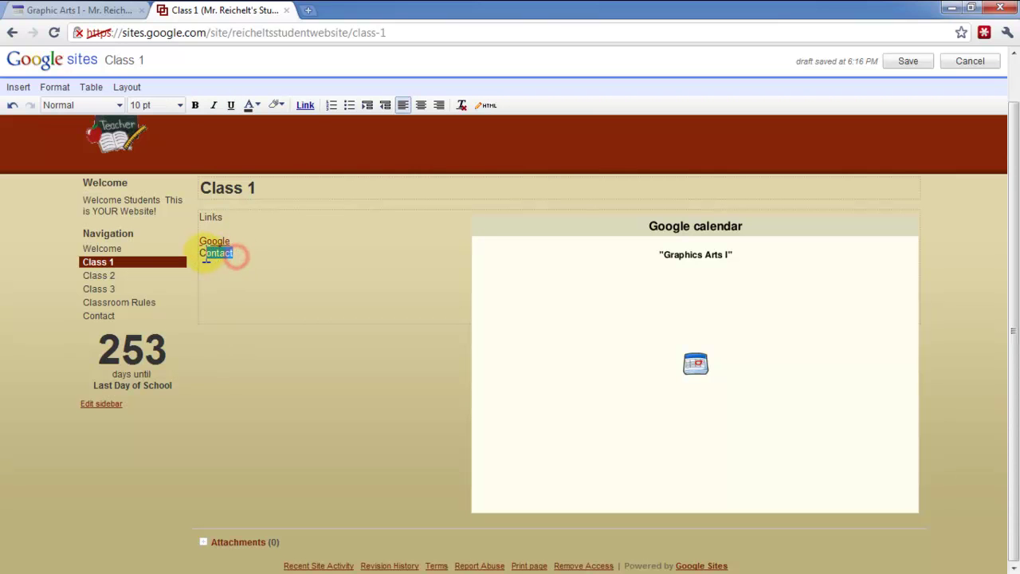
left_click(302, 104)
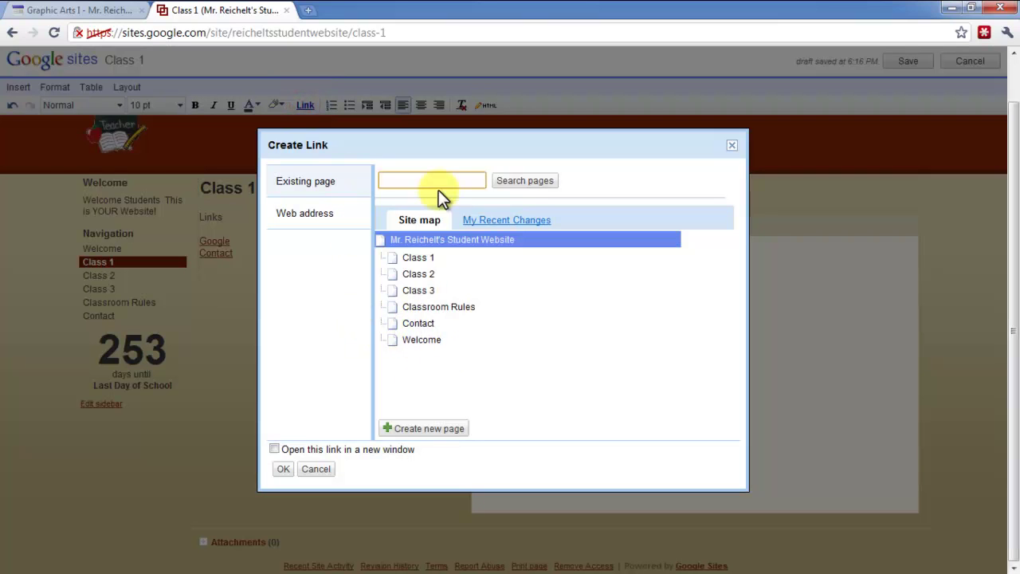
left_click(416, 324)
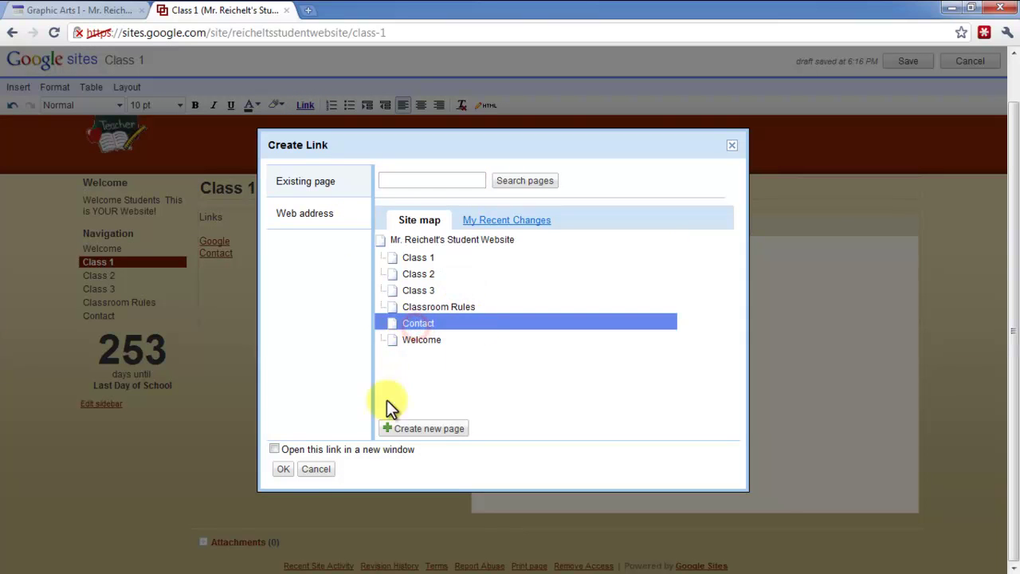
left_click(283, 469)
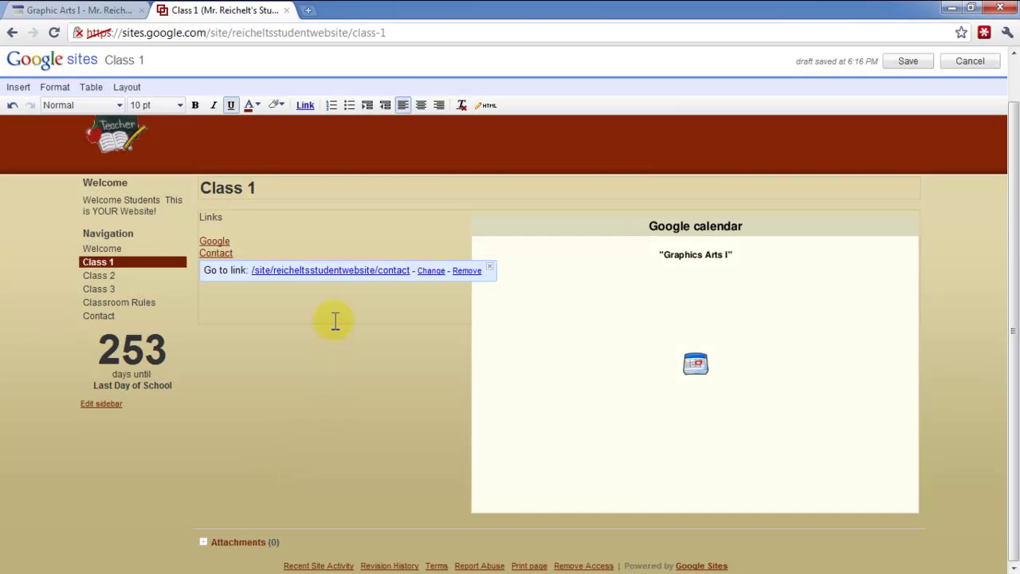
- Save the page, test the Google and Contact links, then go back to Class 1
left_click(912, 67)
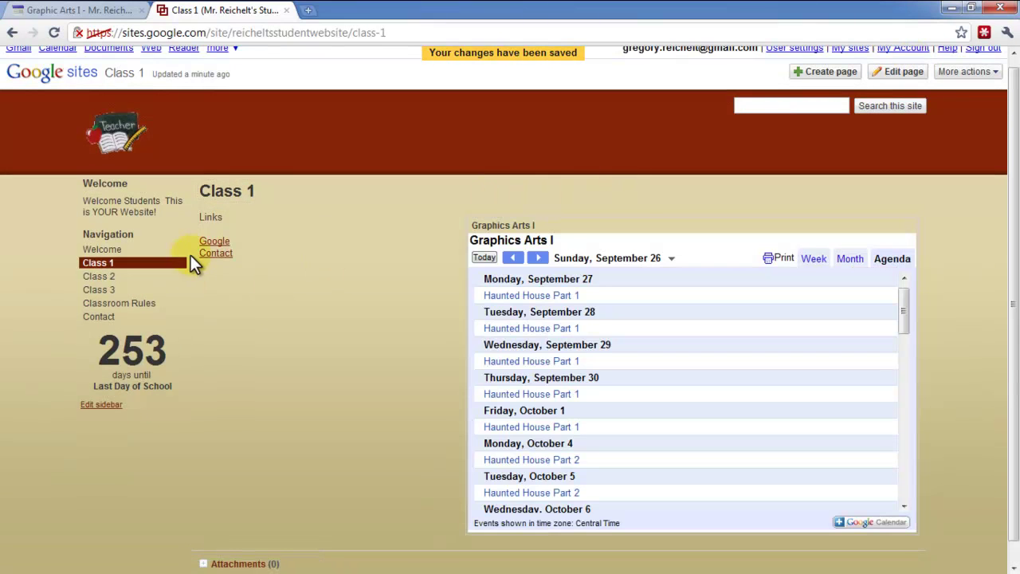
left_click(212, 241)
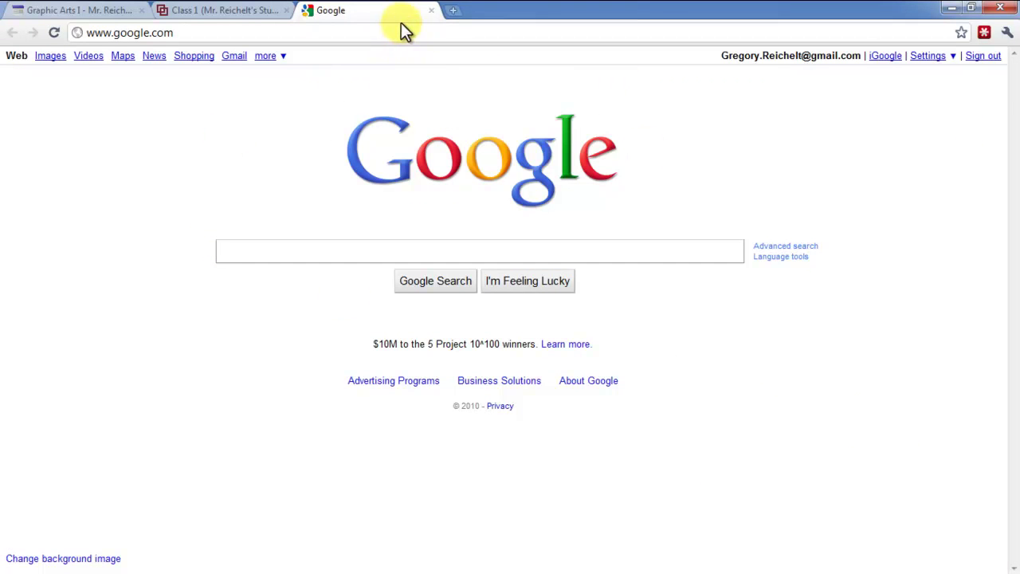
left_click(431, 10)
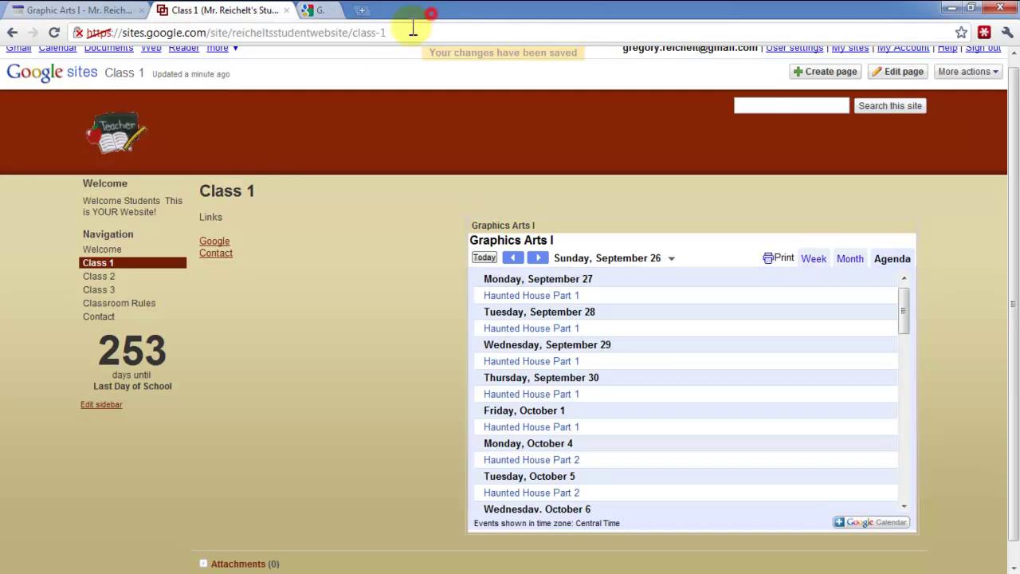
left_click(224, 259)
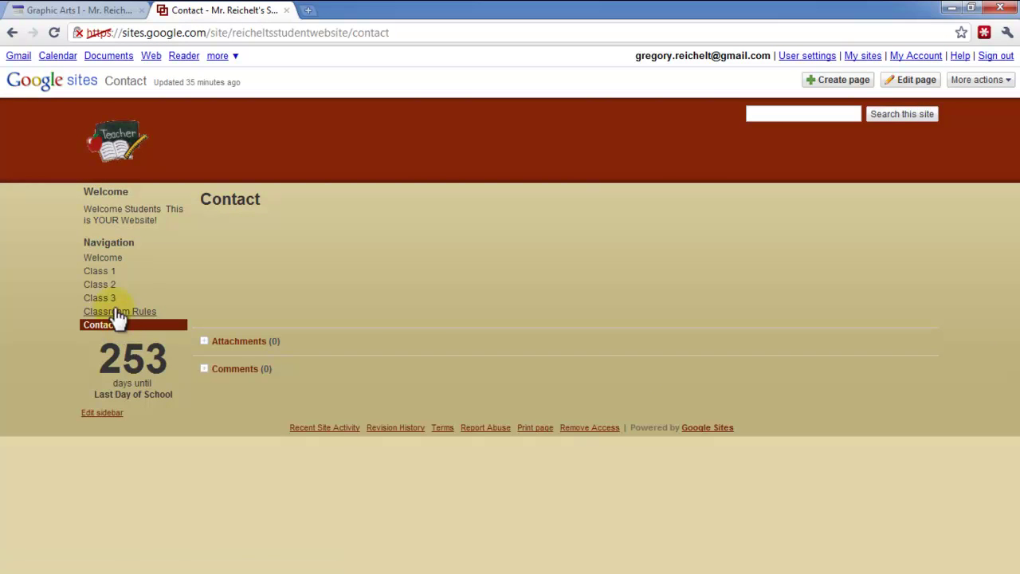
left_click(120, 271)
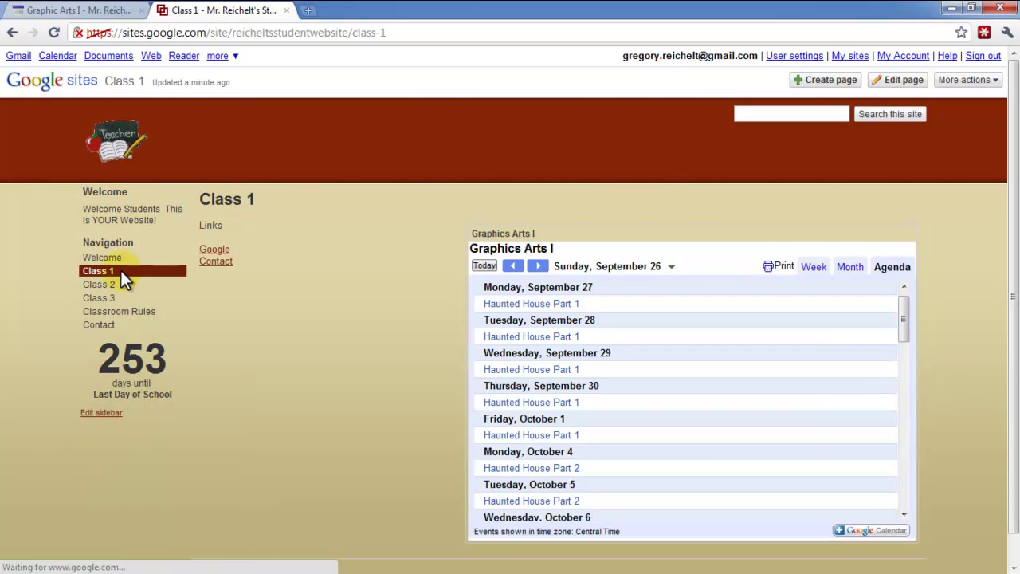
scroll(351, 378, "down", 1)
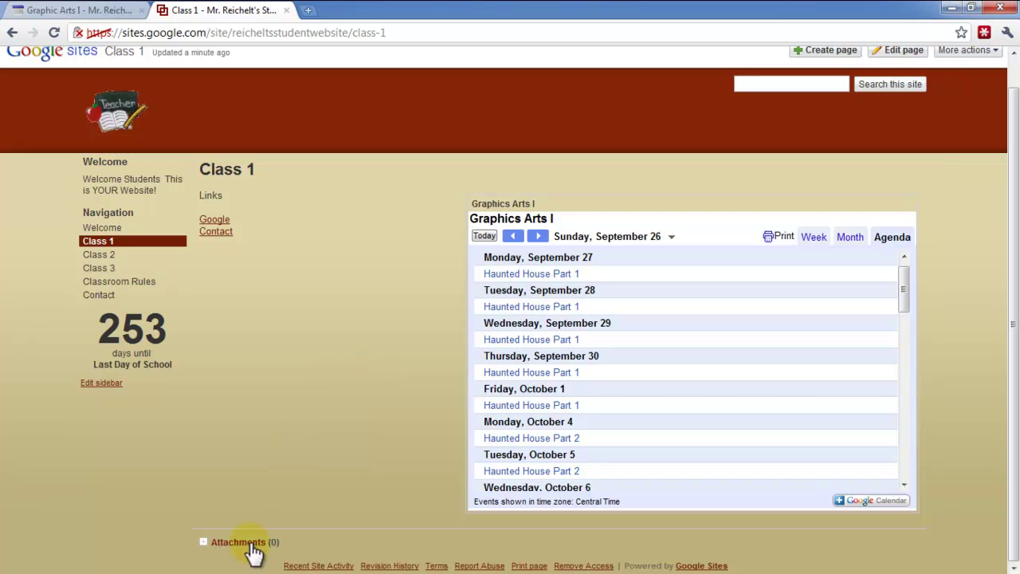
- Attach Readme.txt from Libraries > Documents using the Class 1 page's Attachments section
scroll(332, 421, "up", 1)
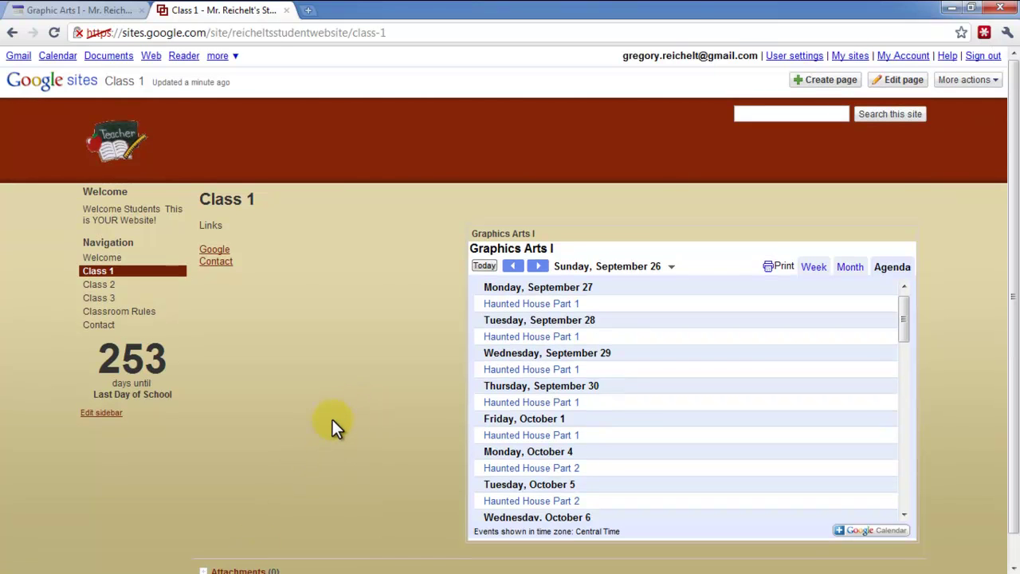
scroll(332, 419, "down", 1)
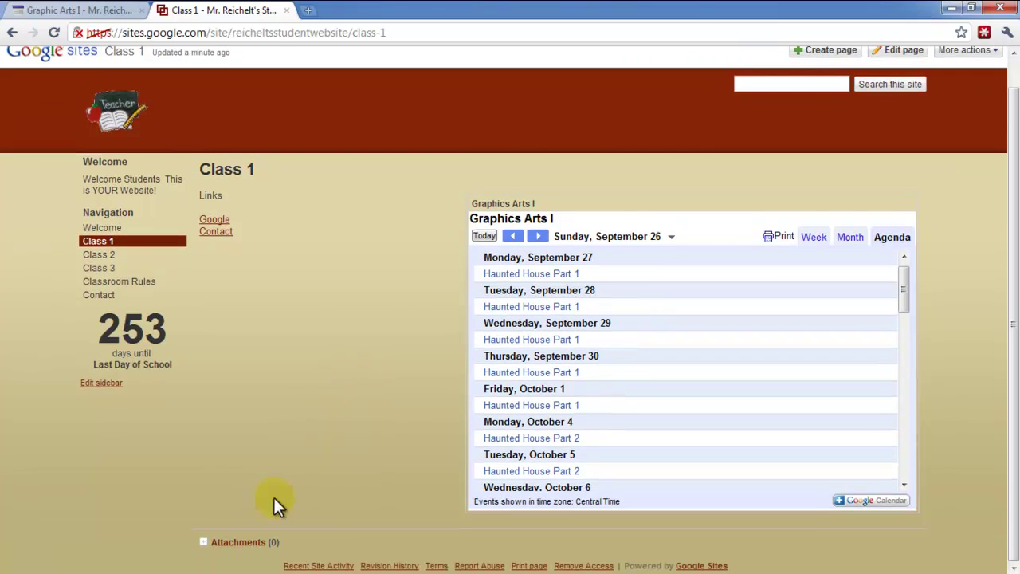
left_click(242, 545)
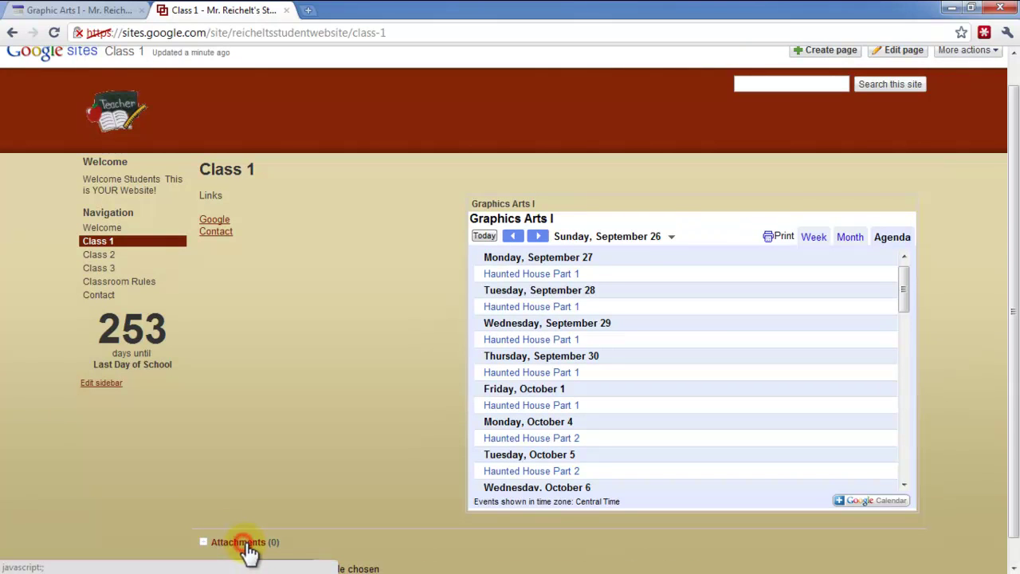
scroll(261, 423, "down", 1)
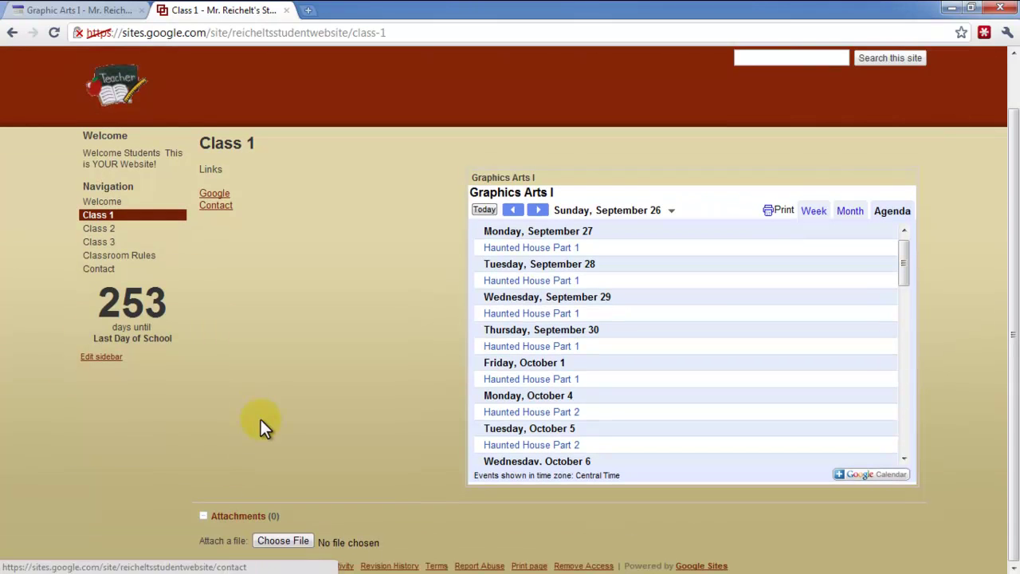
left_click(257, 545)
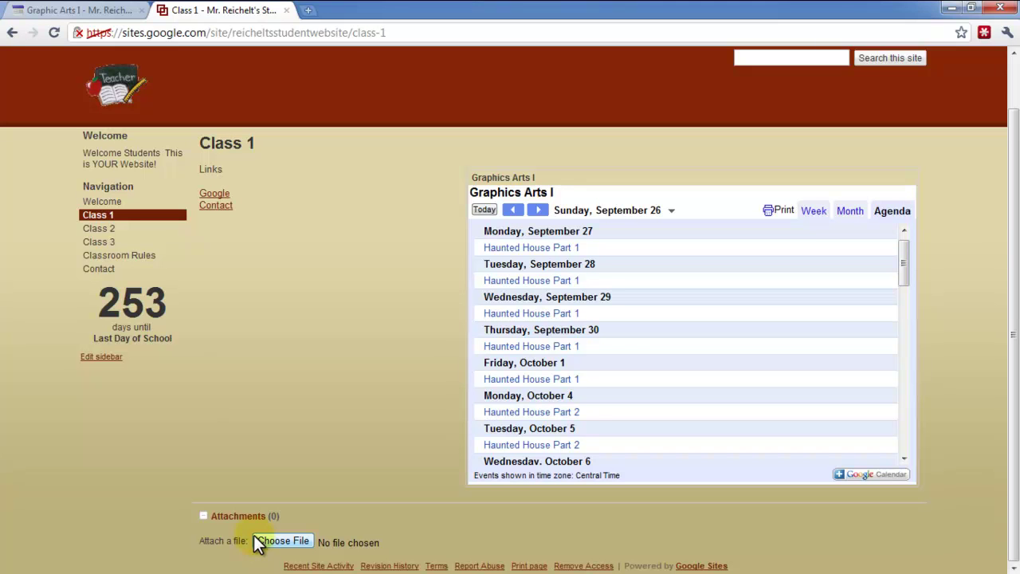
left_click(259, 543)
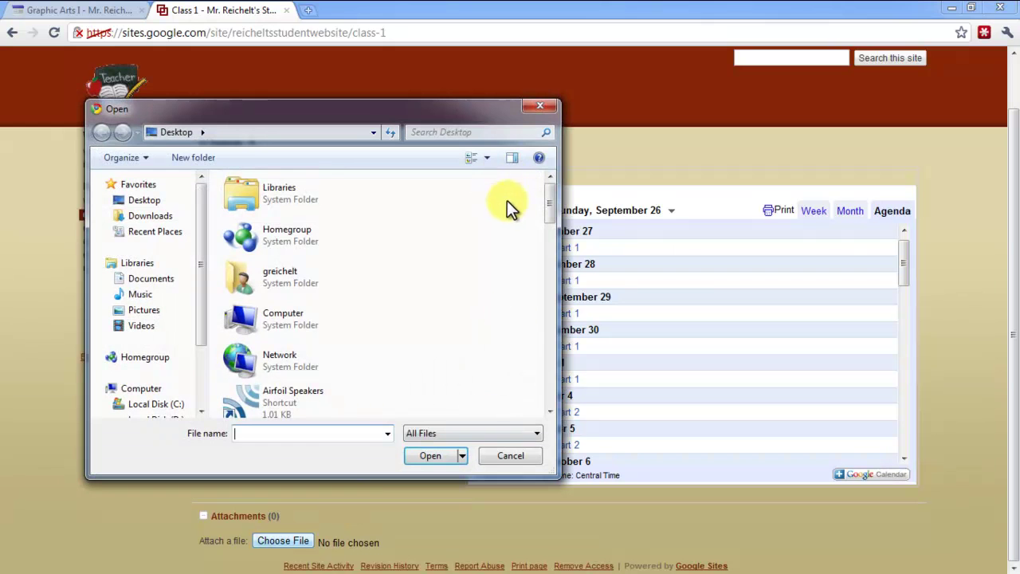
double_click(299, 200)
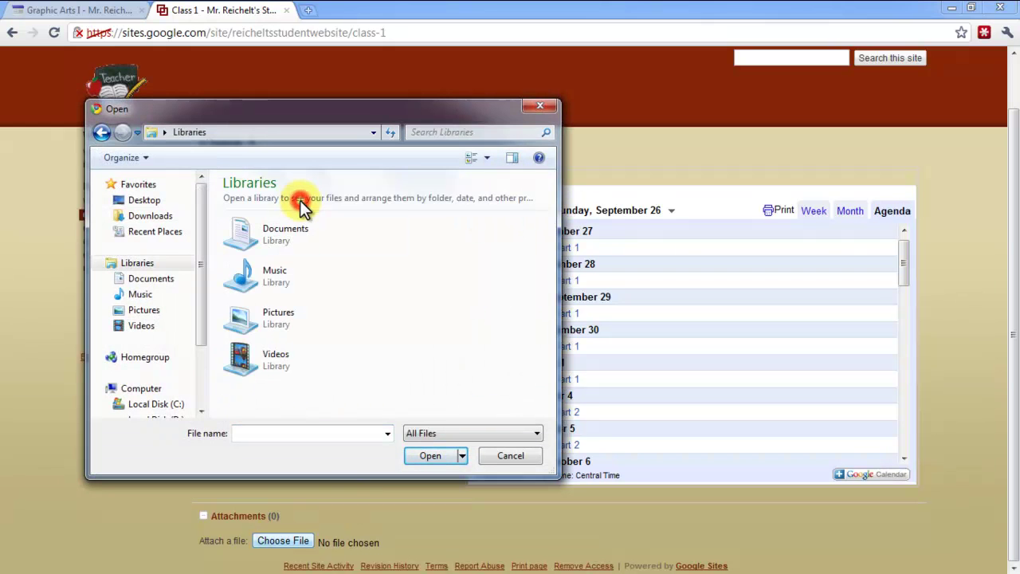
double_click(291, 239)
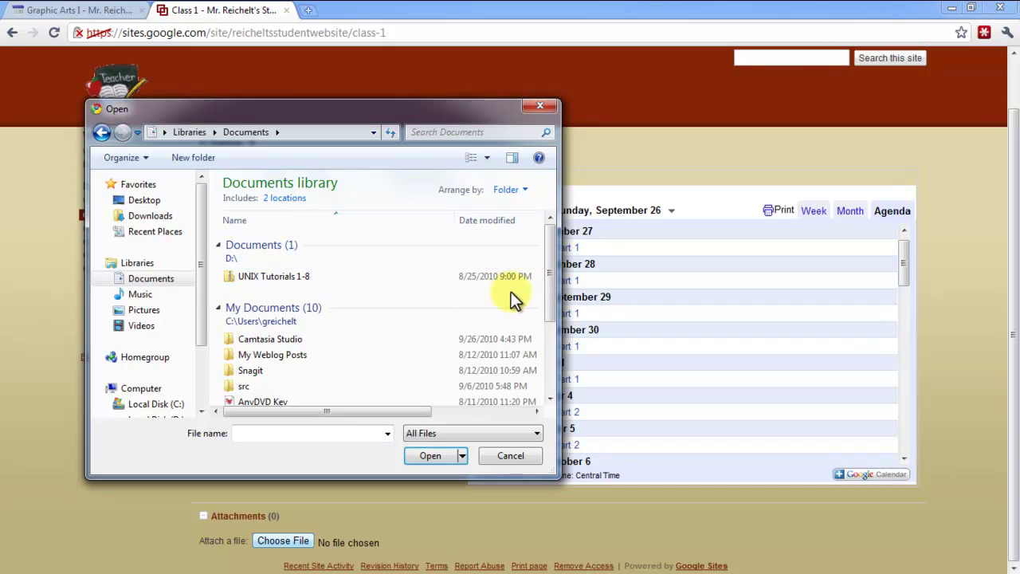
scroll(450, 379, "down", 2)
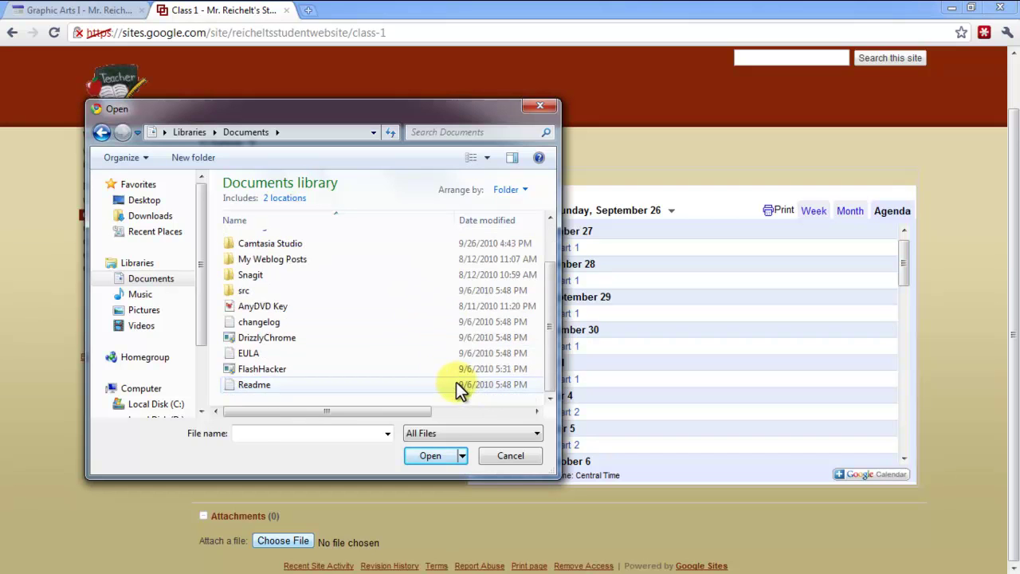
left_click(289, 385)
left_click(425, 456)
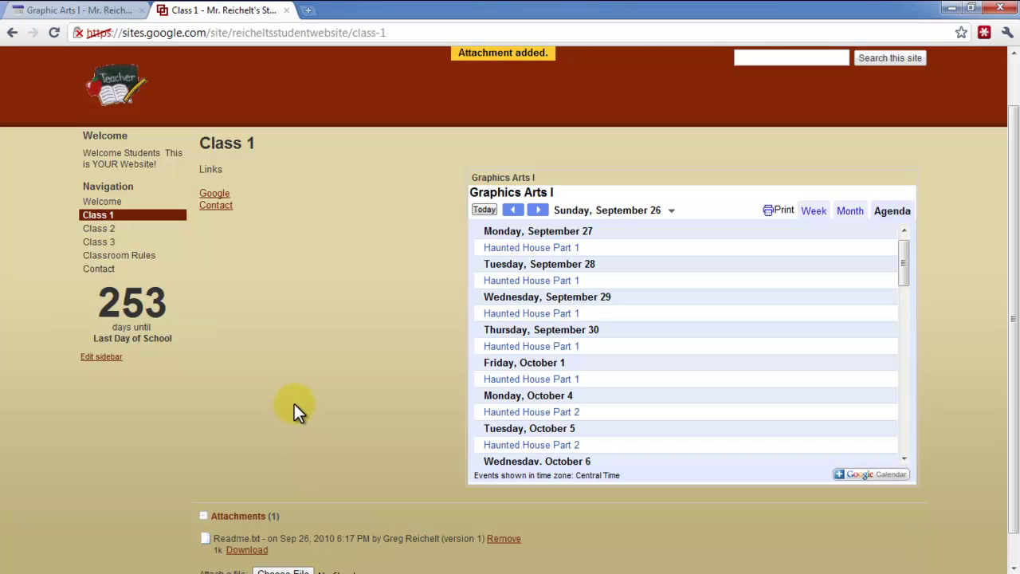
scroll(294, 403, "down", 1)
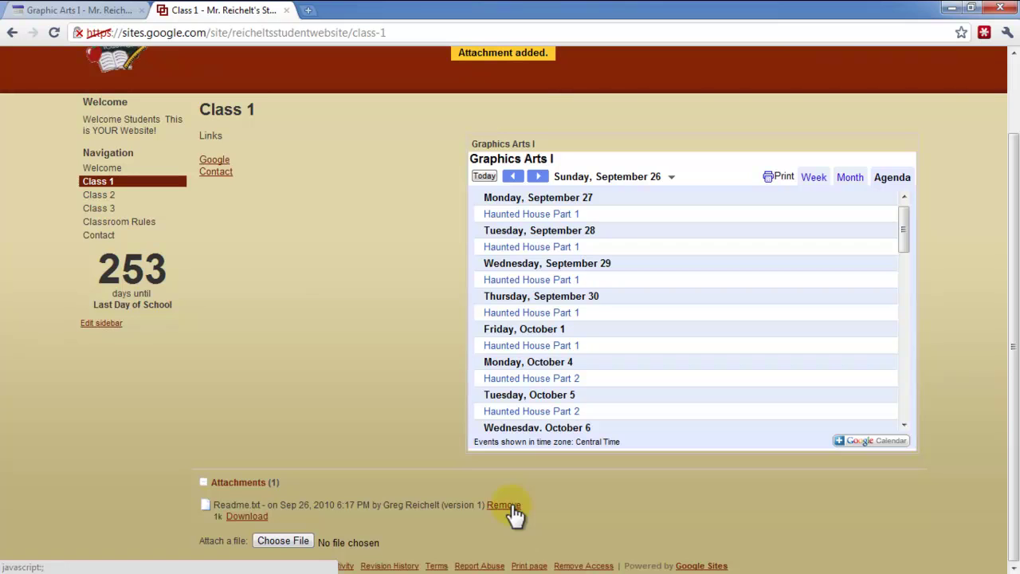
scroll(410, 463, "up", 2)
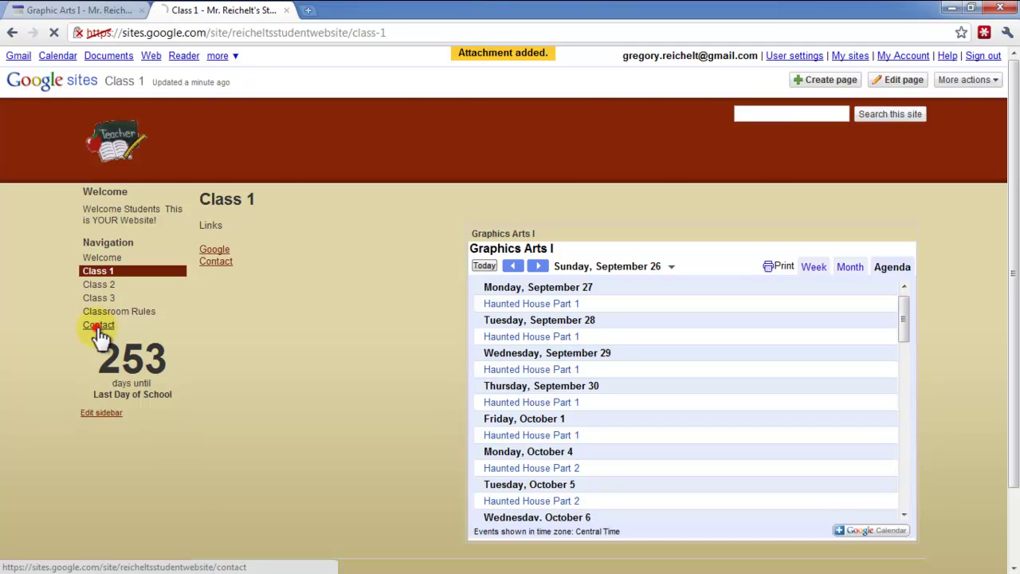
- Open the Contact page, compare with the old Graphic Arts I site's Contact Info page, then return
left_click(99, 326)
left_click(109, 9)
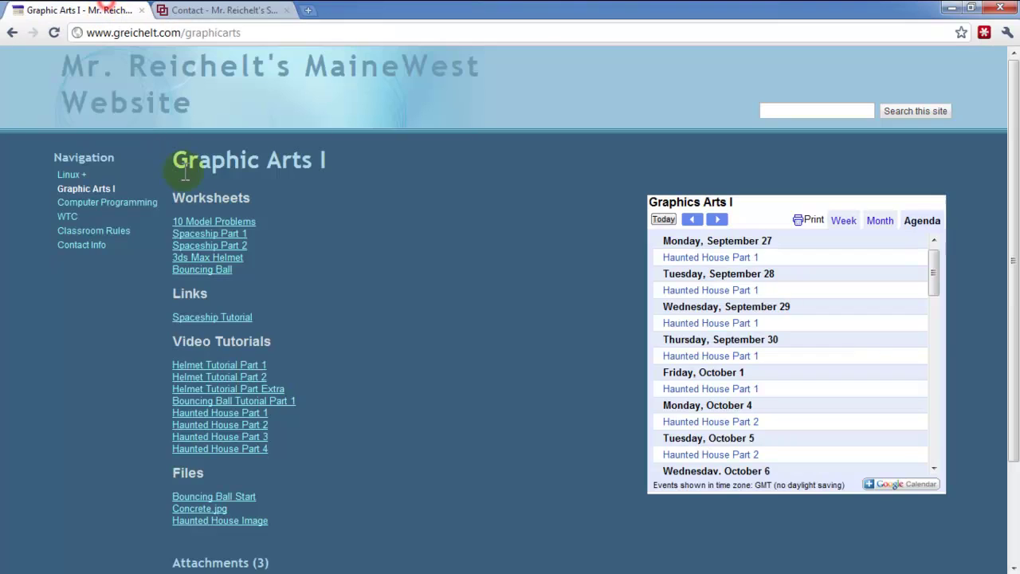
left_click(83, 245)
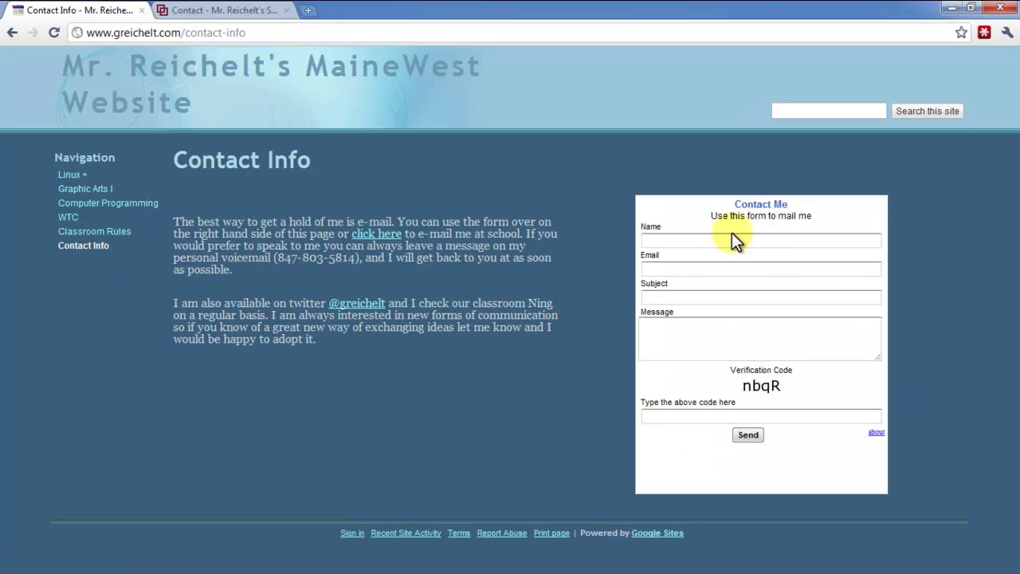
left_click(217, 11)
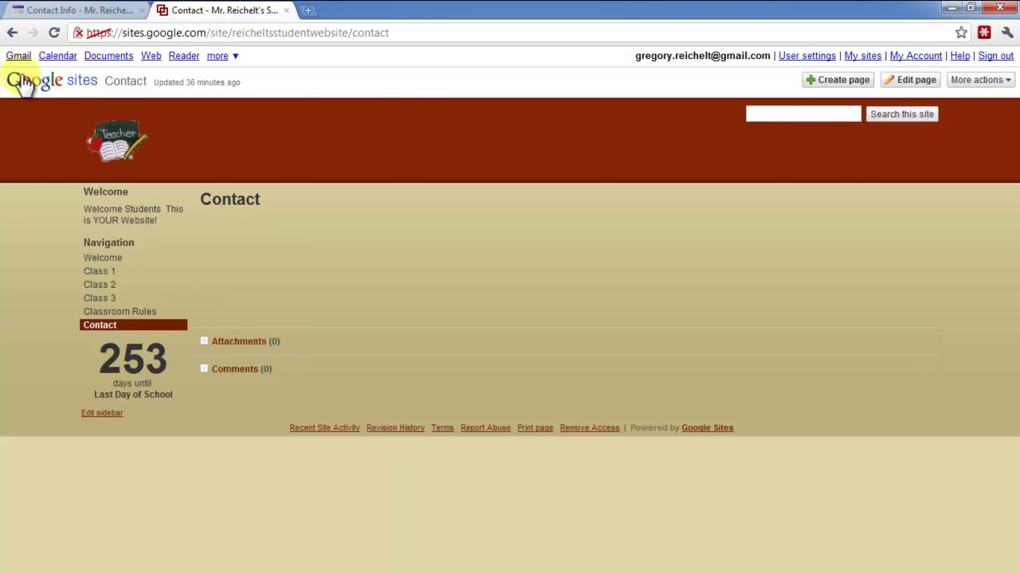
- Edit the Contact page and search the More gadgets directory for 'email'
left_click(910, 80)
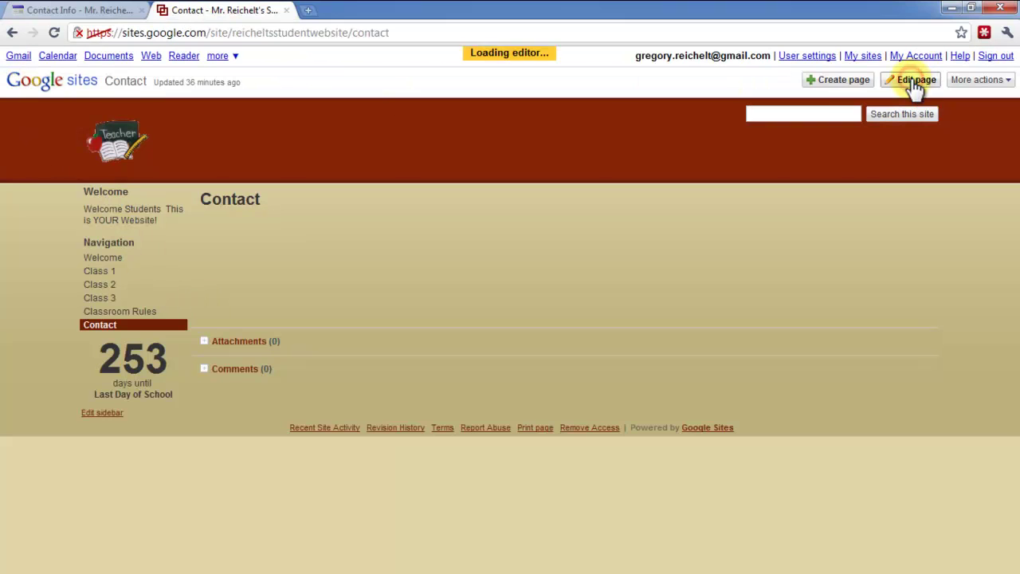
left_click(22, 110)
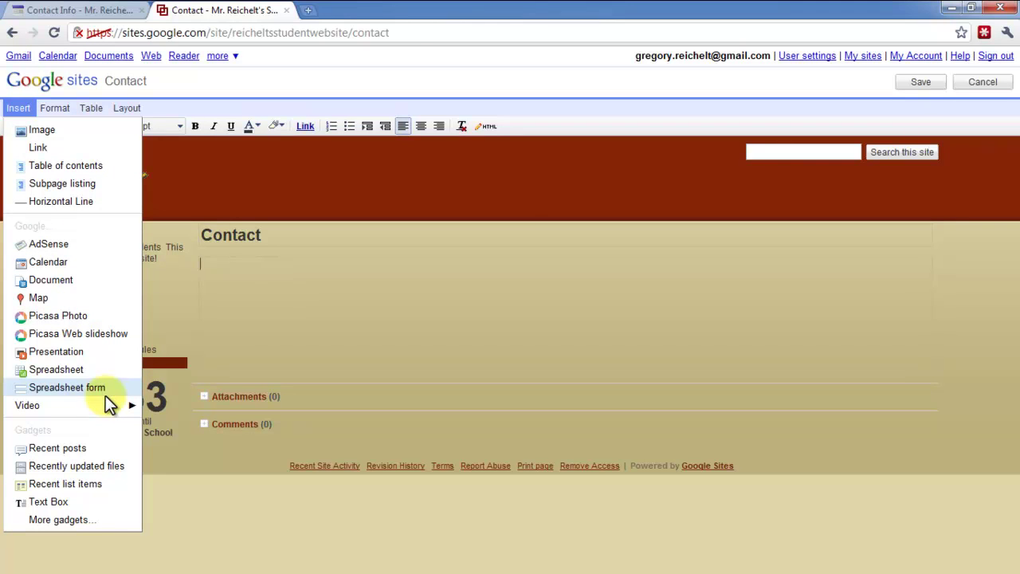
left_click(61, 519)
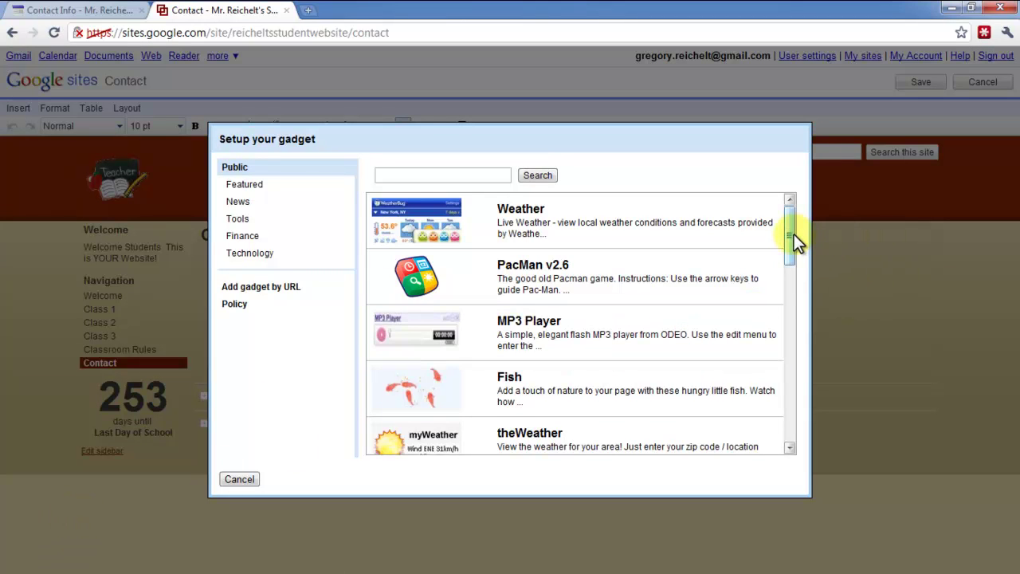
scroll(794, 236, "down", 1)
scroll(792, 241, "up", 1)
left_click(452, 175)
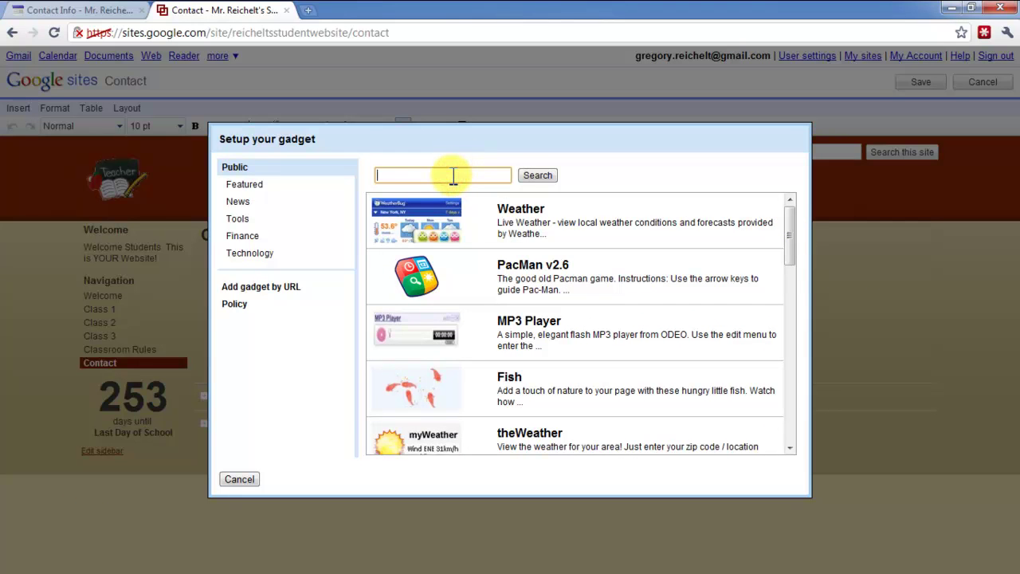
type("email")
key("Return")
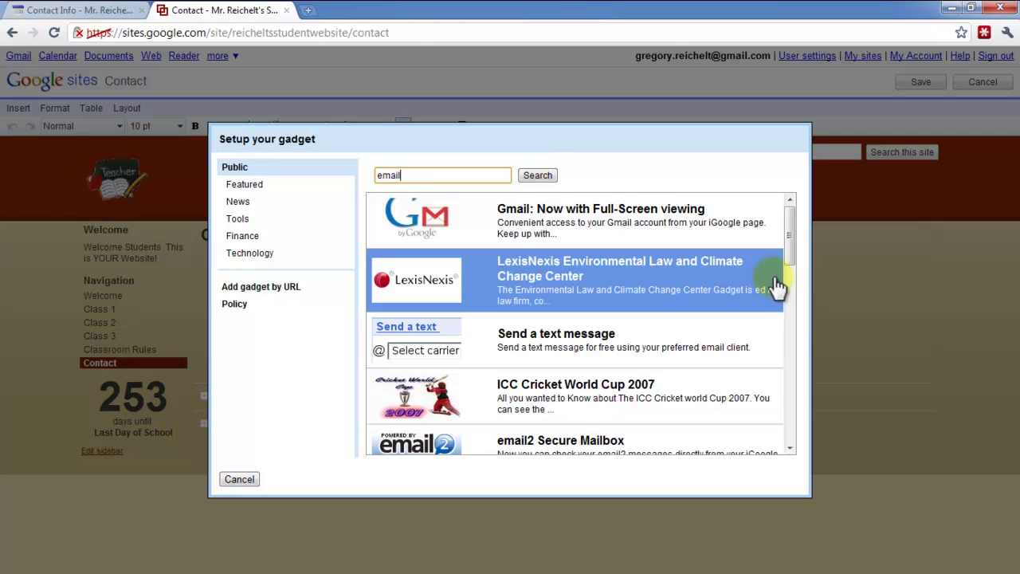
- Insert the LexisNexis Environmental Law and Climate Change Center gadget with default settings
left_click_drag(788, 247, 795, 279)
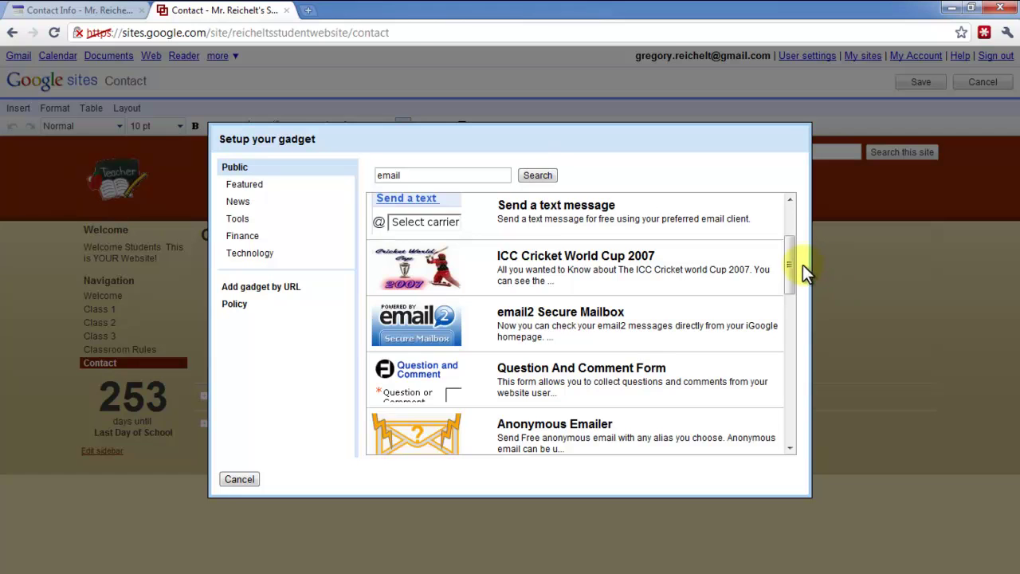
left_click_drag(788, 264, 770, 239)
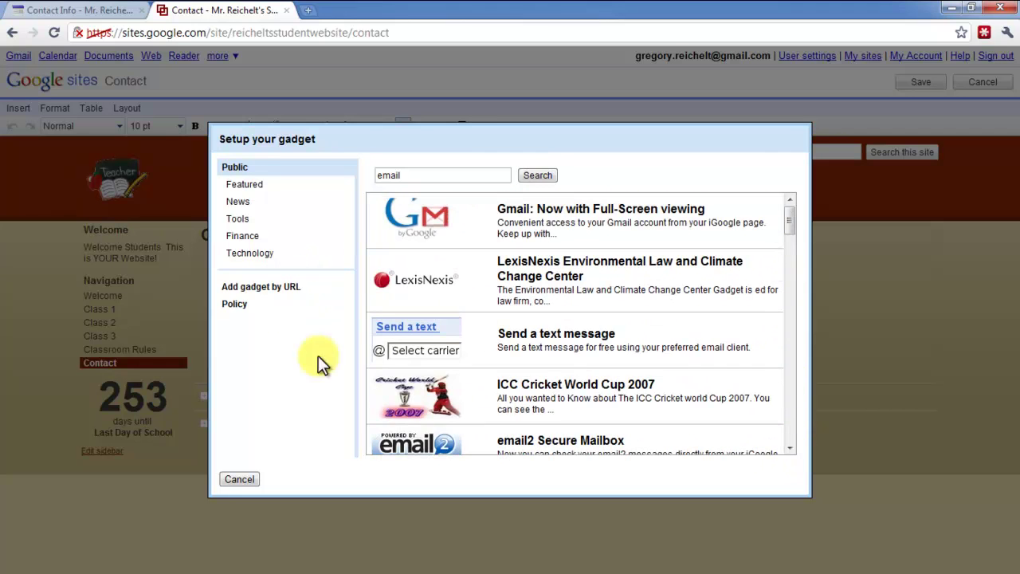
left_click(554, 360)
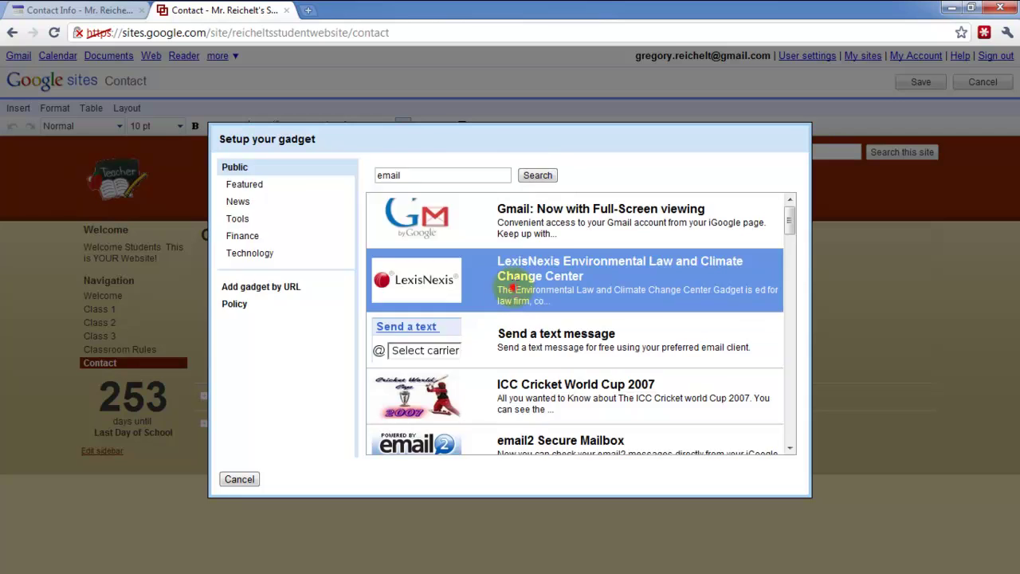
left_click(510, 292)
left_click(532, 386)
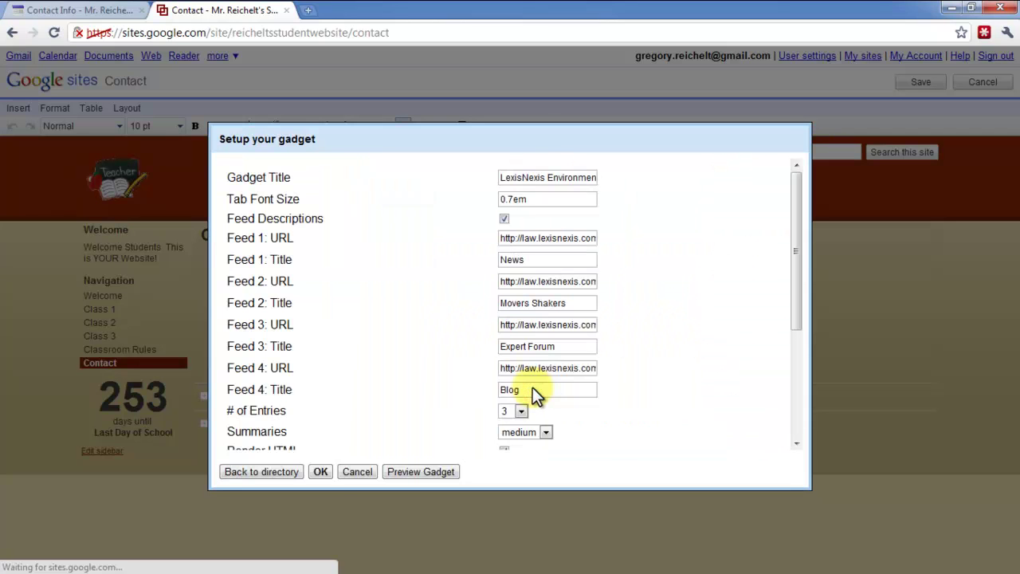
left_click(321, 471)
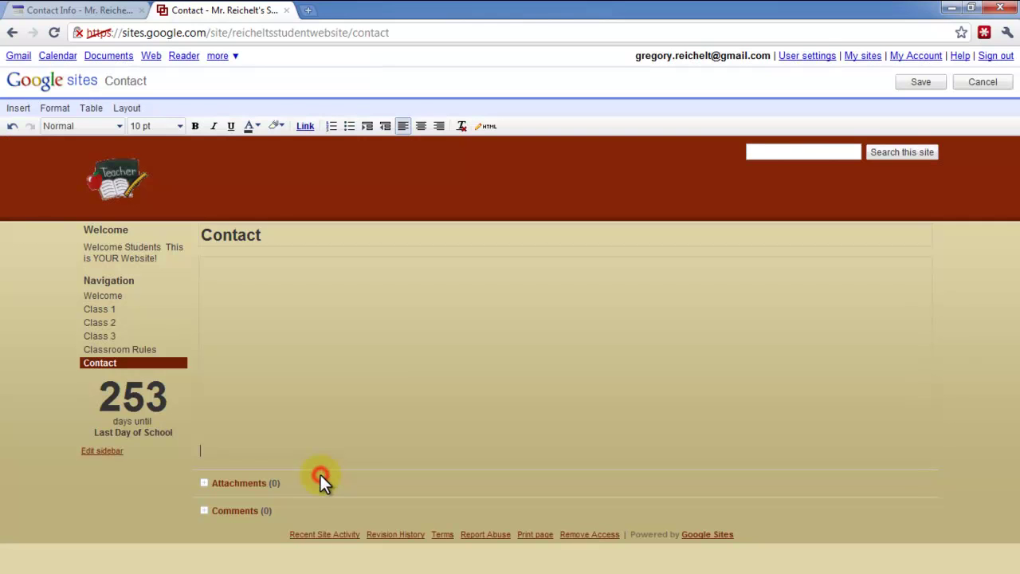
- Align the inserted LexisNexis gadget to the centre and save the Contact page
left_click(329, 361)
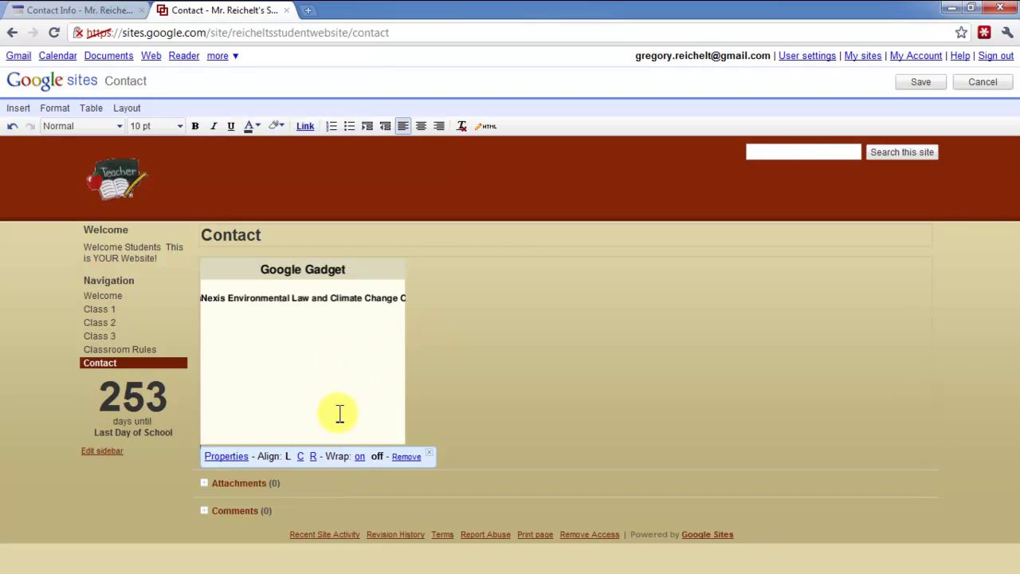
left_click(300, 456)
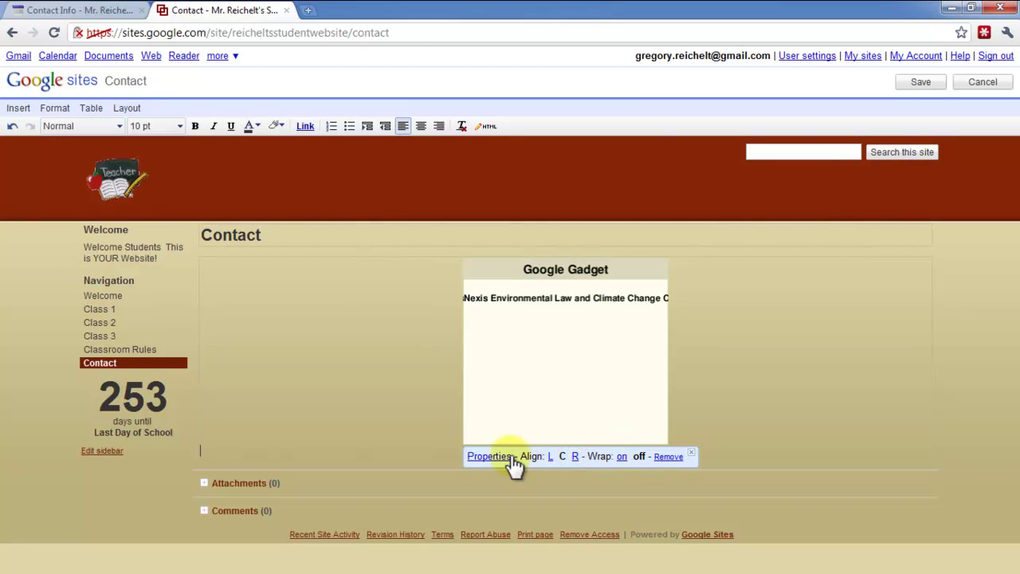
left_click(915, 89)
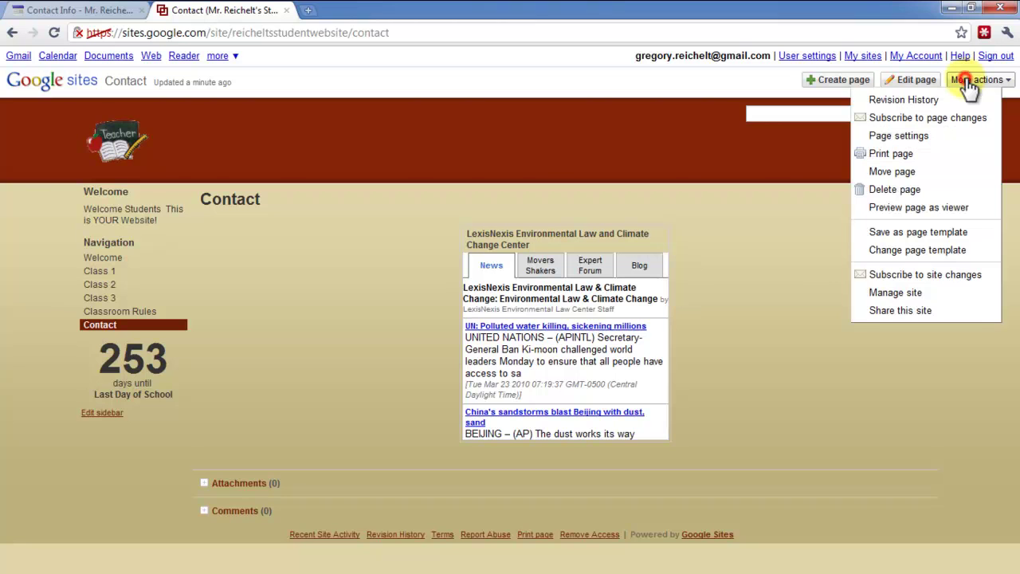
- Review the Recent site activity log under Manage site, then return to the Welcome page
left_click(955, 293)
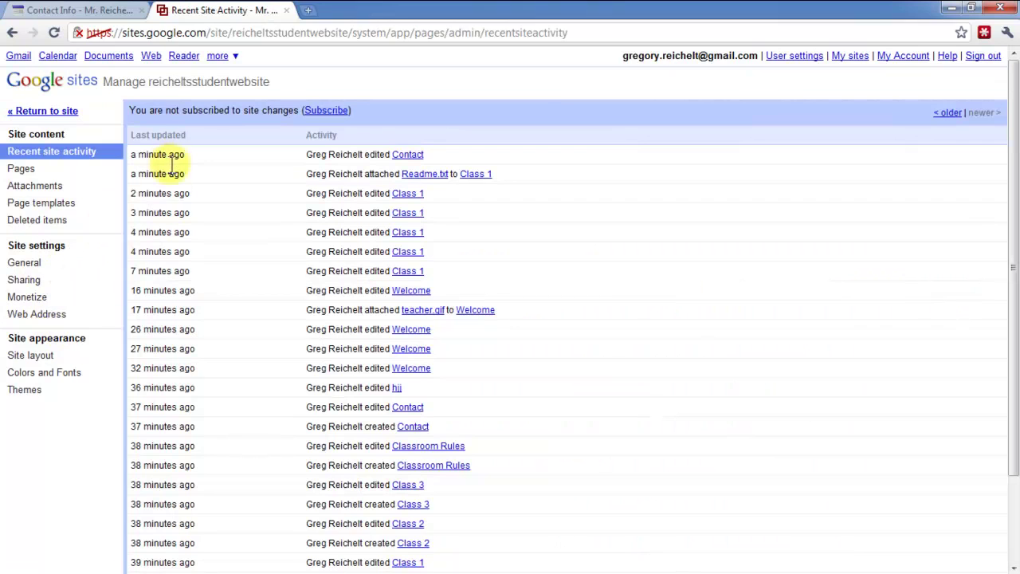
scroll(222, 292, "down", 3)
scroll(218, 292, "up", 3)
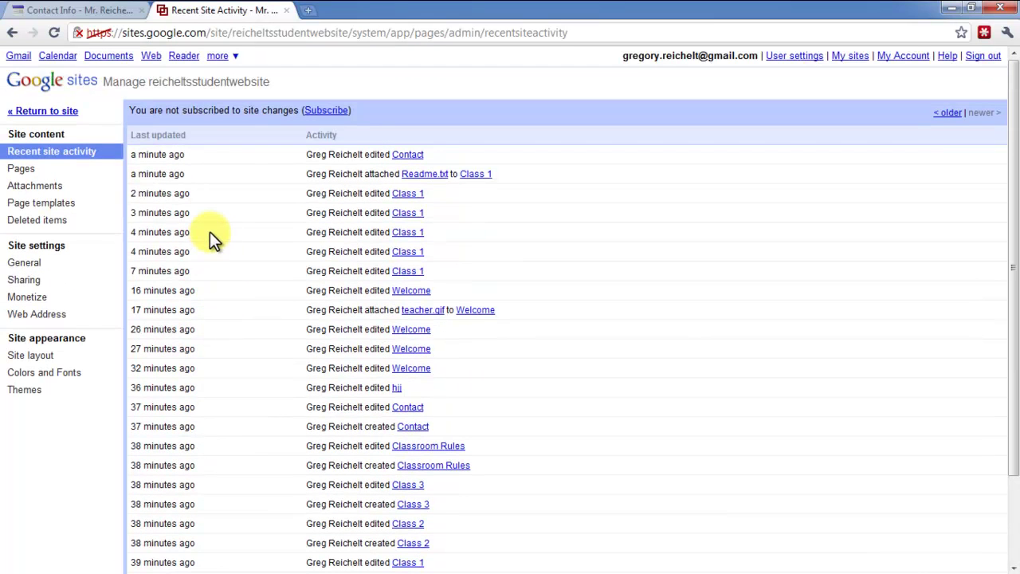
left_click(67, 114)
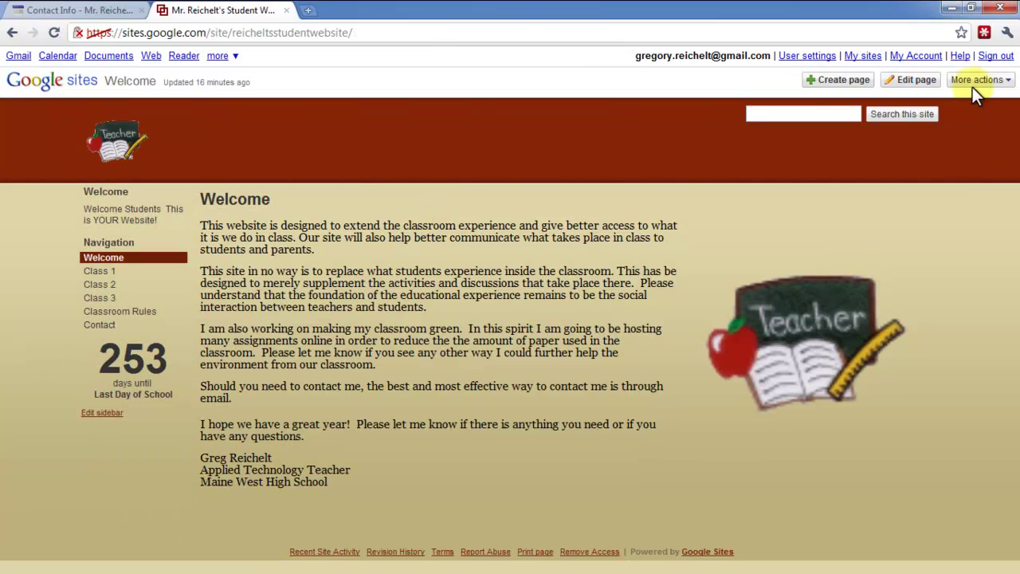
- Check the Welcome page's revision history, then copy the site URL from Web Address settings
left_click(975, 80)
left_click(974, 101)
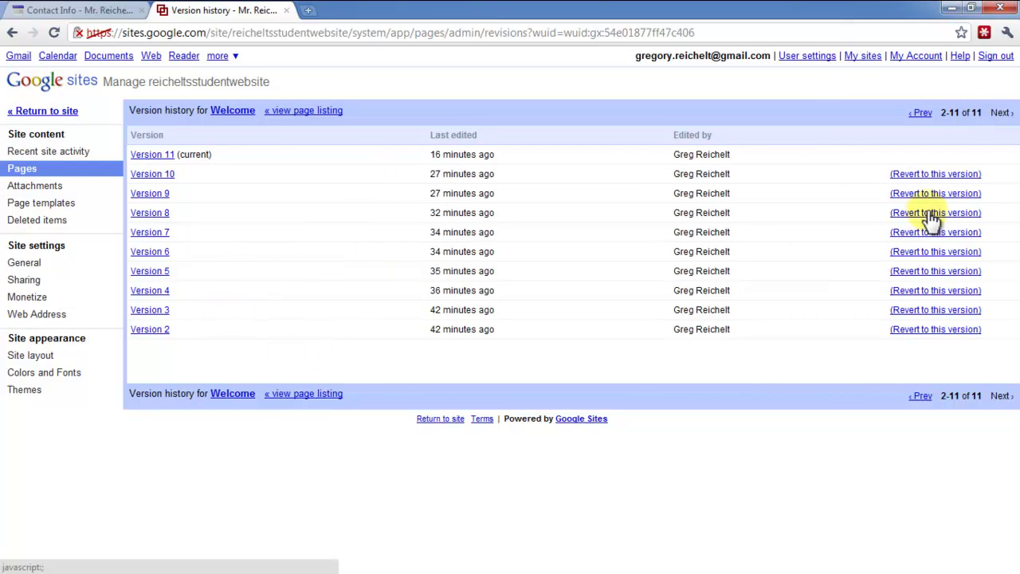
left_click(49, 314)
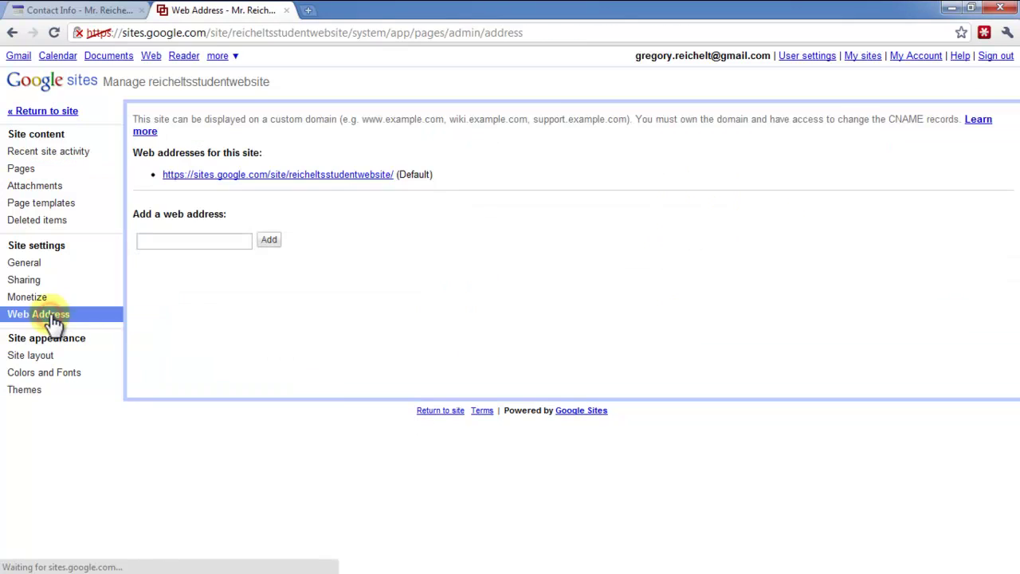
right_click(368, 175)
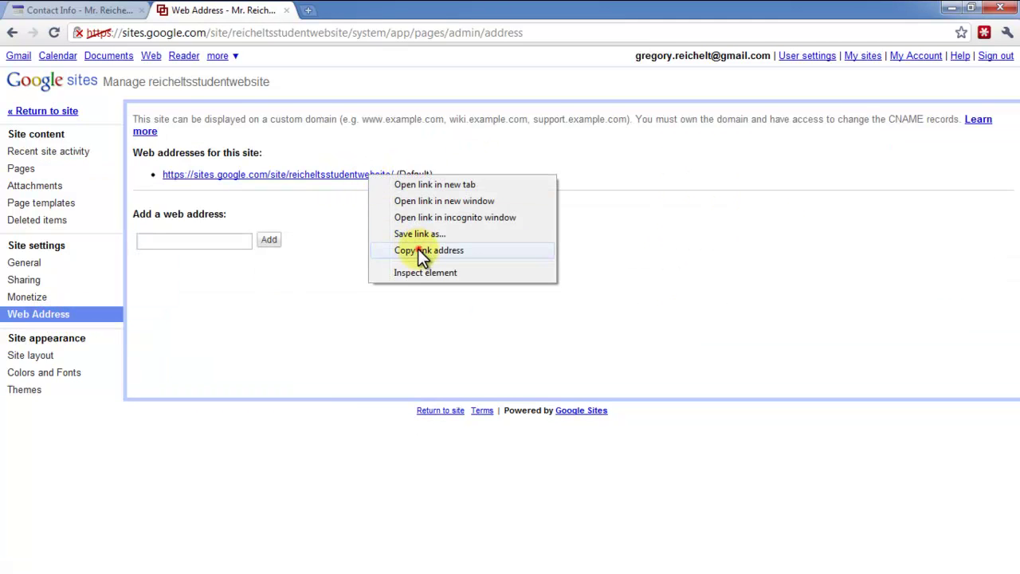
left_click(418, 250)
- Sign out, paste the copied site URL into the address bar, and open Class 1 as a visitor
left_click(996, 57)
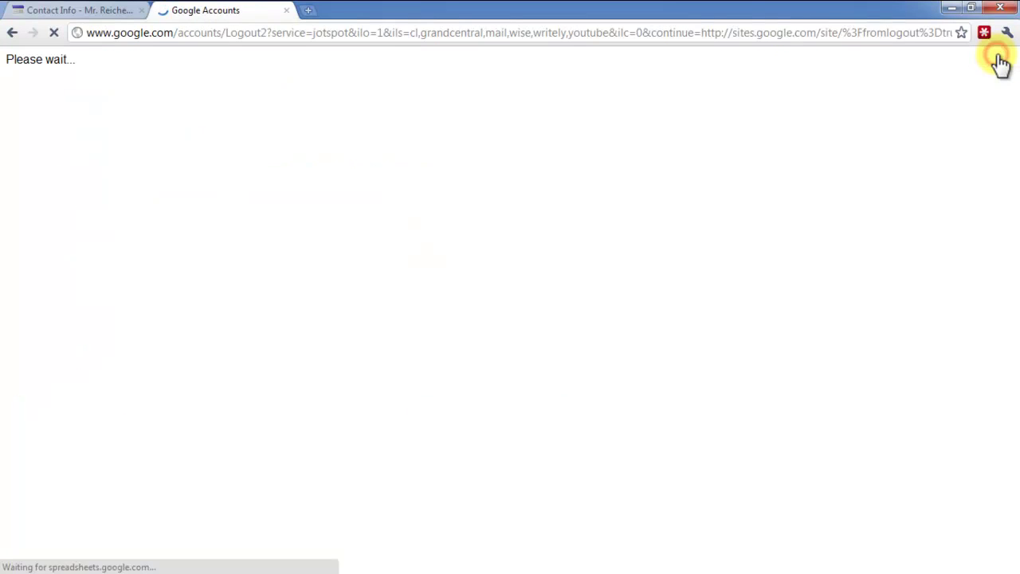
left_click(294, 32)
type("https://sites.google.com/site/reicheltsstudentwebsite/")
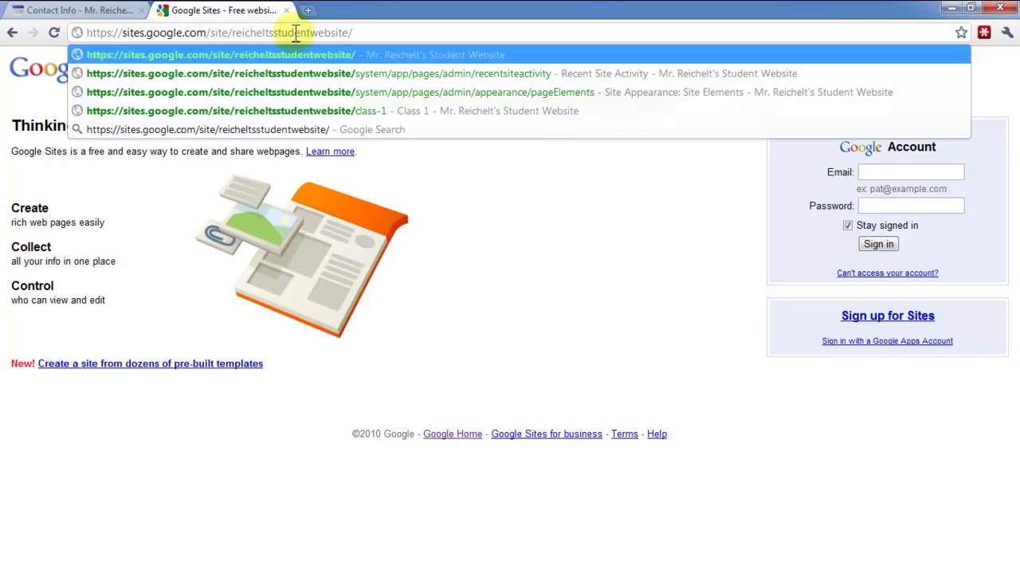
key("Return")
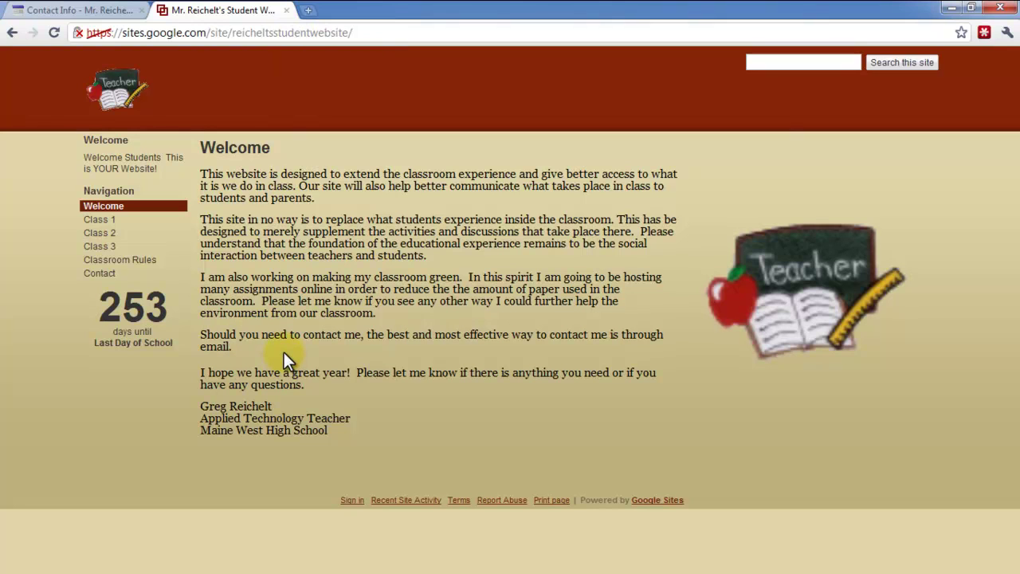
left_click(104, 234)
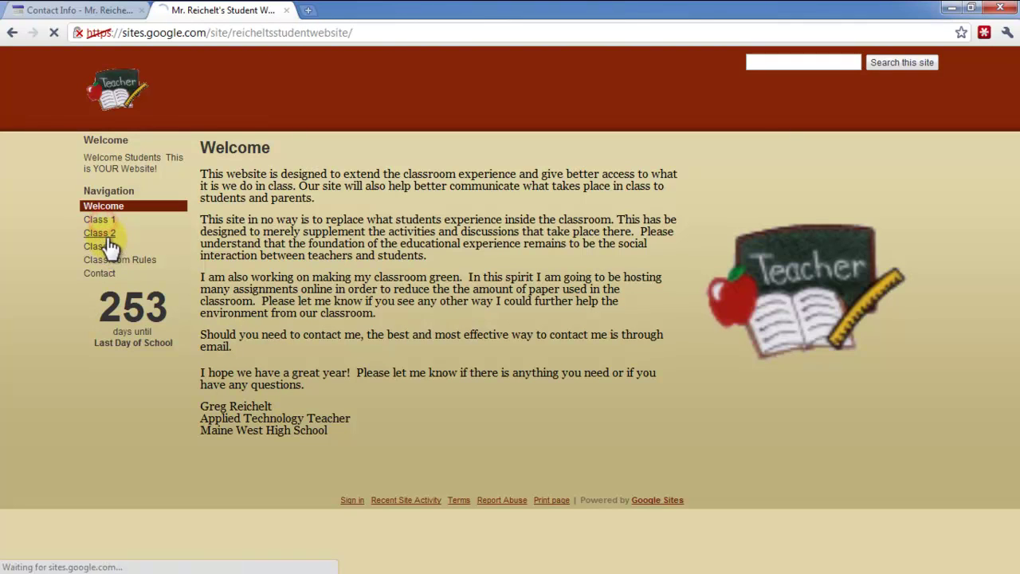